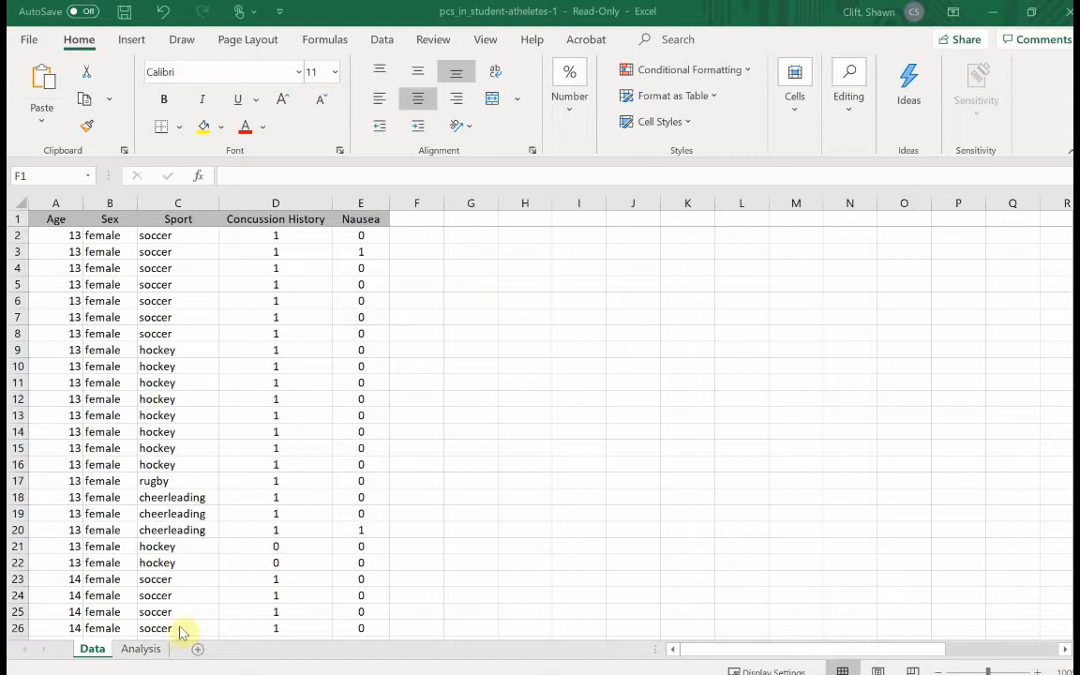
Turn on filters for the header row of the Data sheet, after viewing the tables on the Analysis sheet
key("ctrl+space")
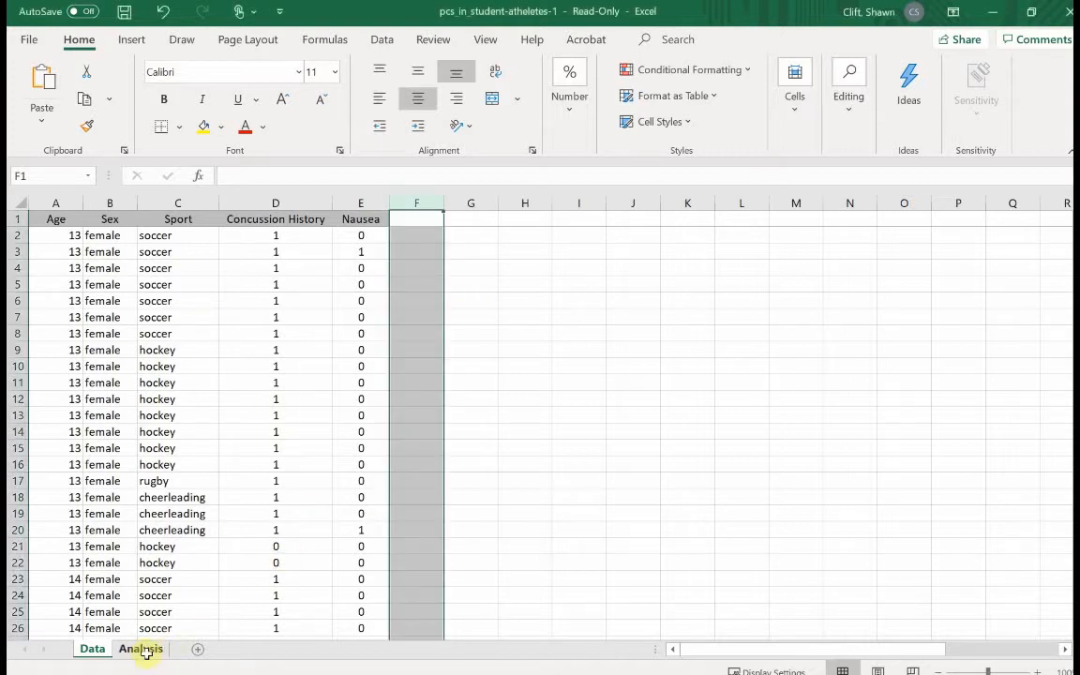
left_click(141, 651)
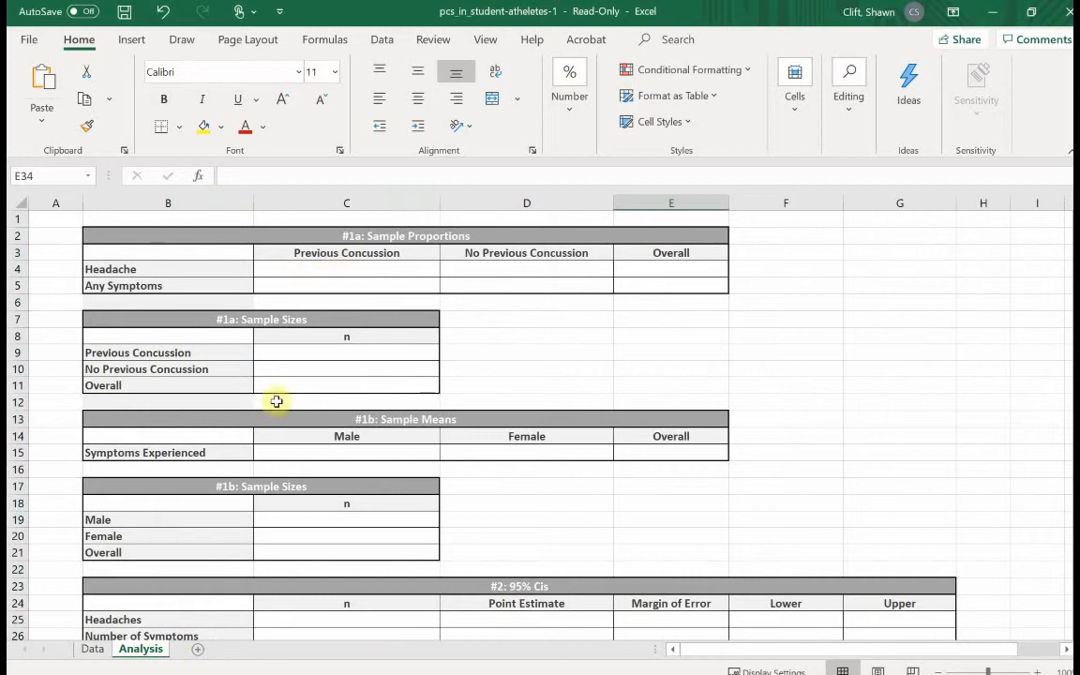
left_click(92, 651)
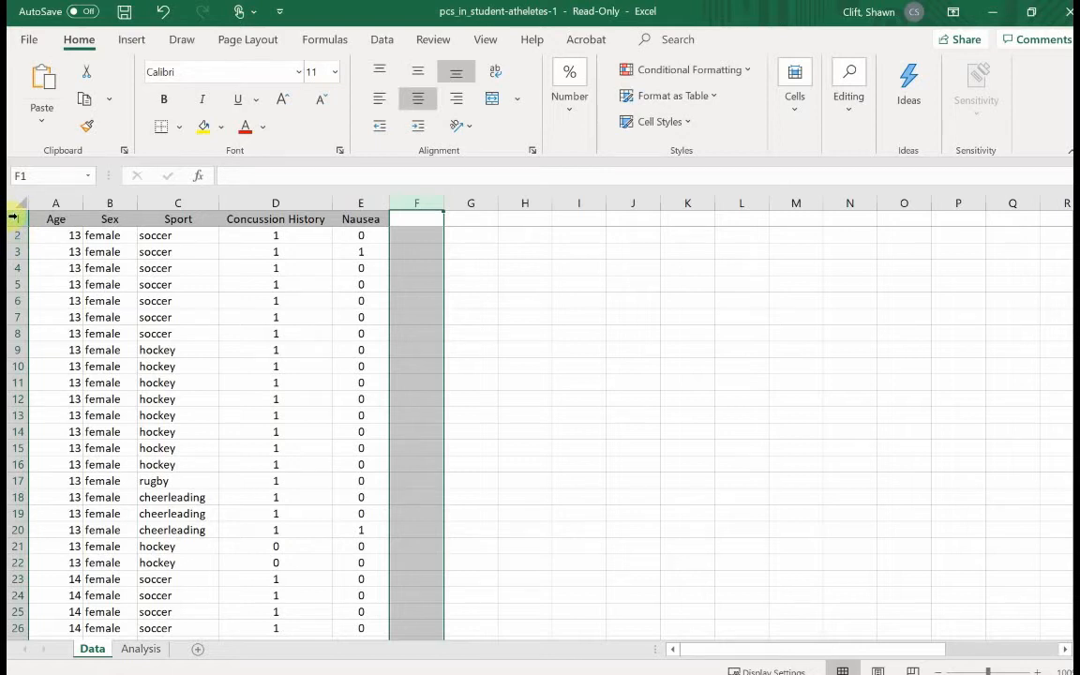
left_click(13, 216)
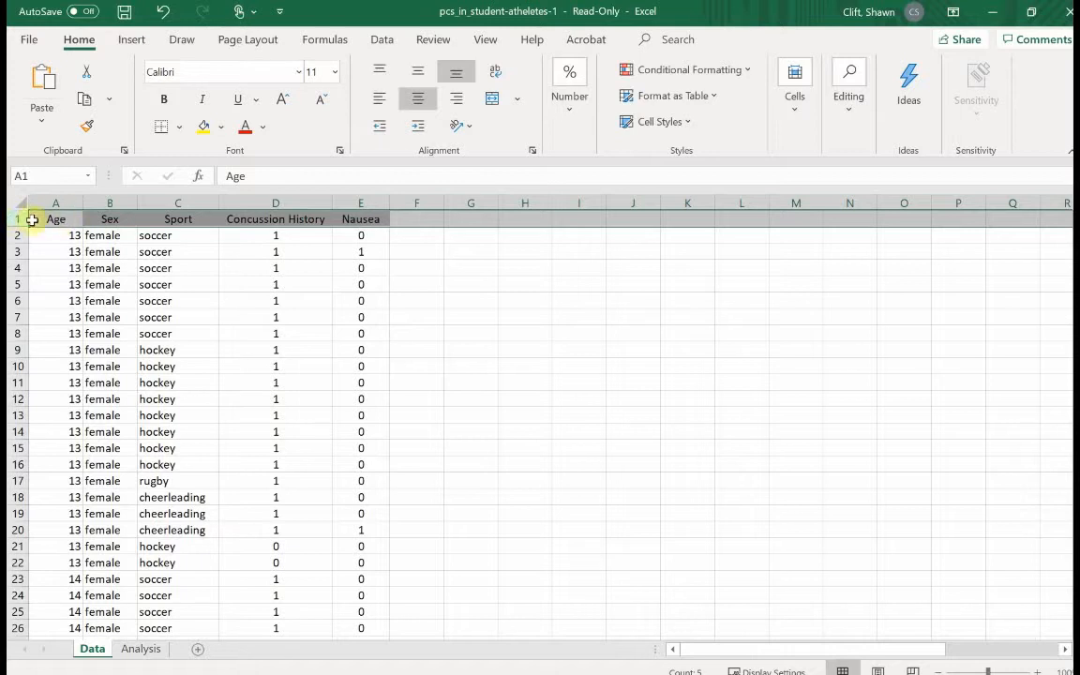
left_click(382, 41)
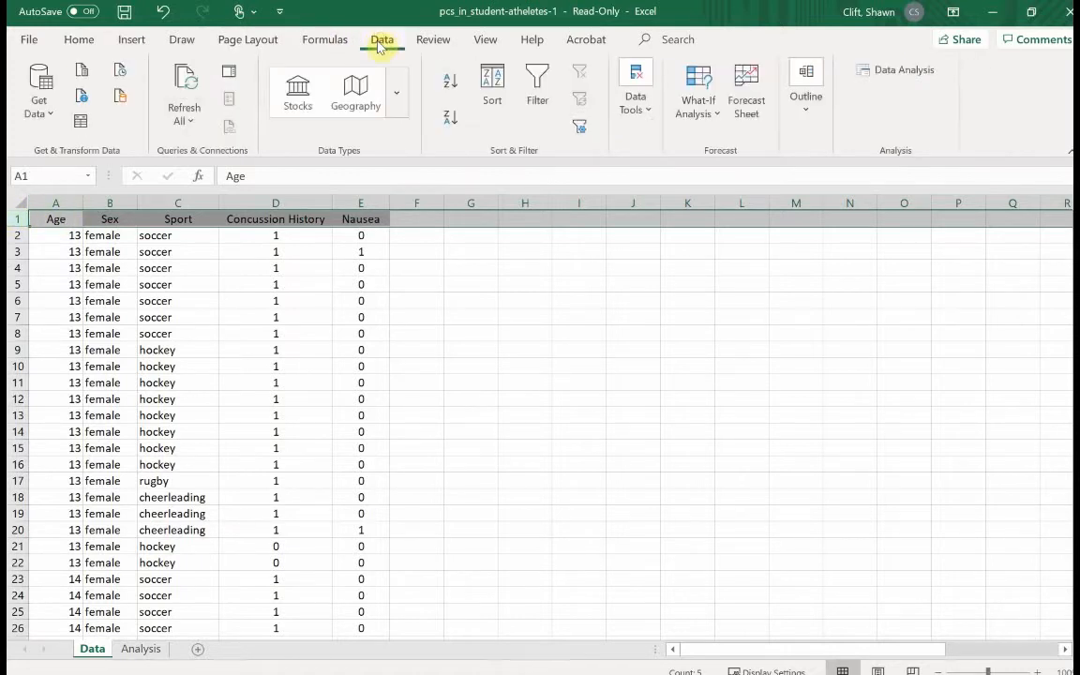
left_click(536, 89)
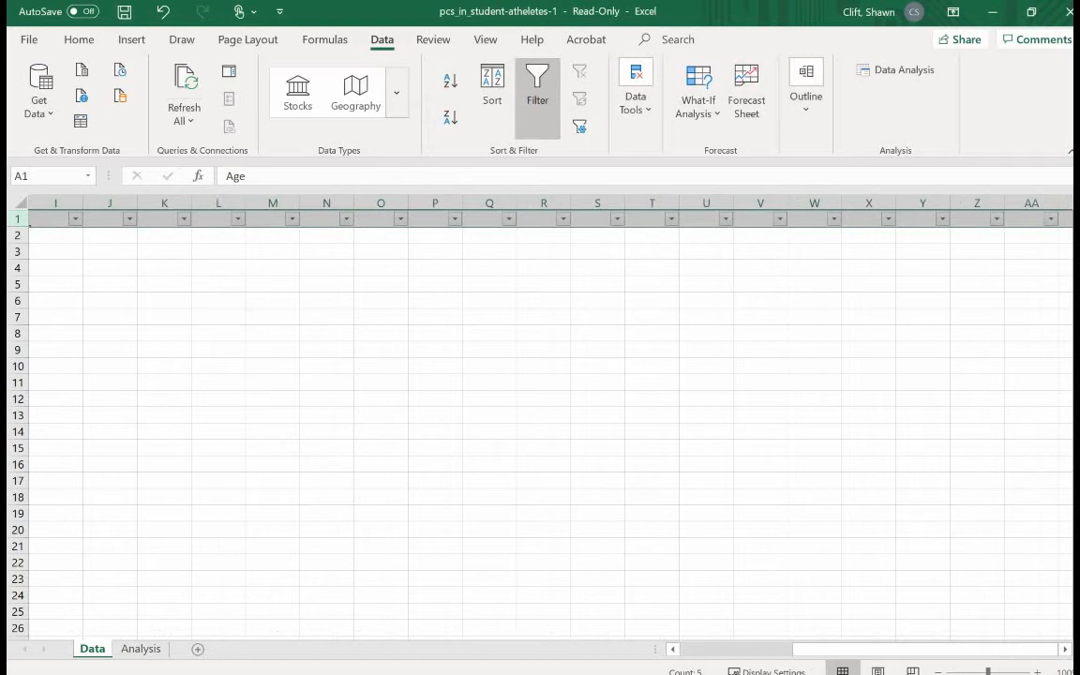
left_click_drag(832, 654, 686, 664)
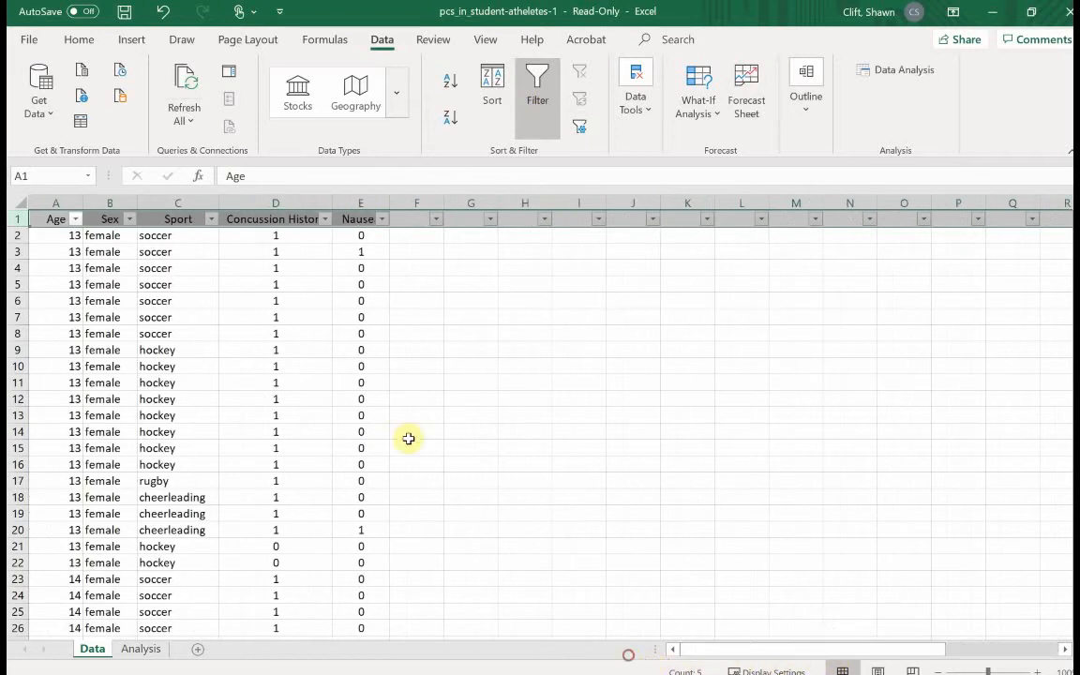
left_click(373, 366)
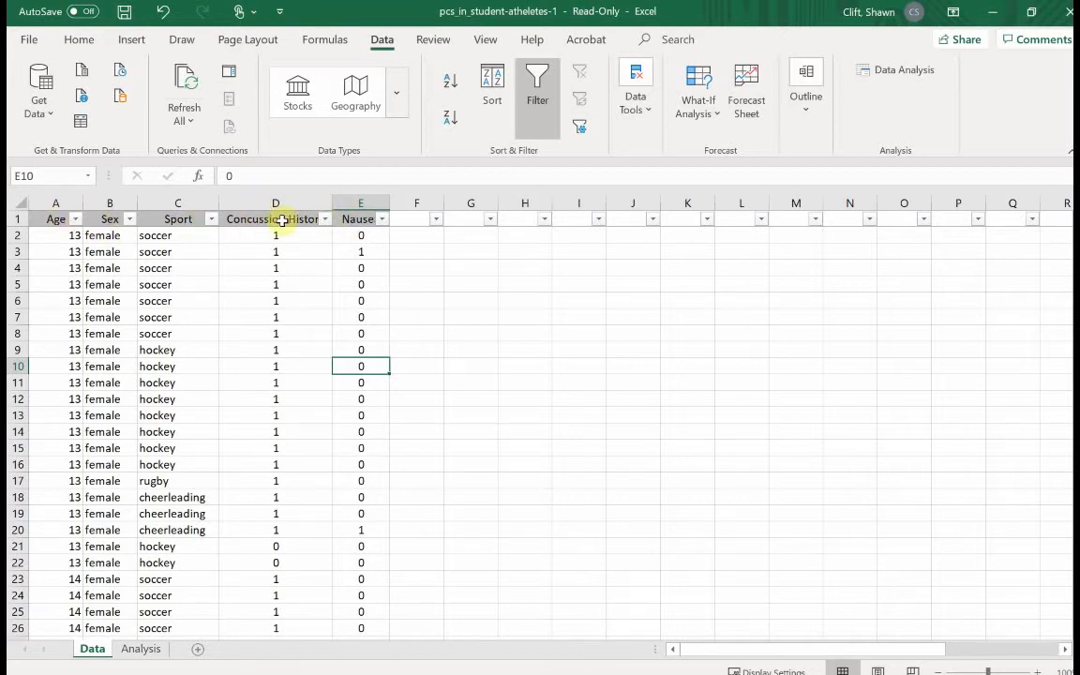
Sort the data by Concussion History from smallest to largest
left_click(362, 237)
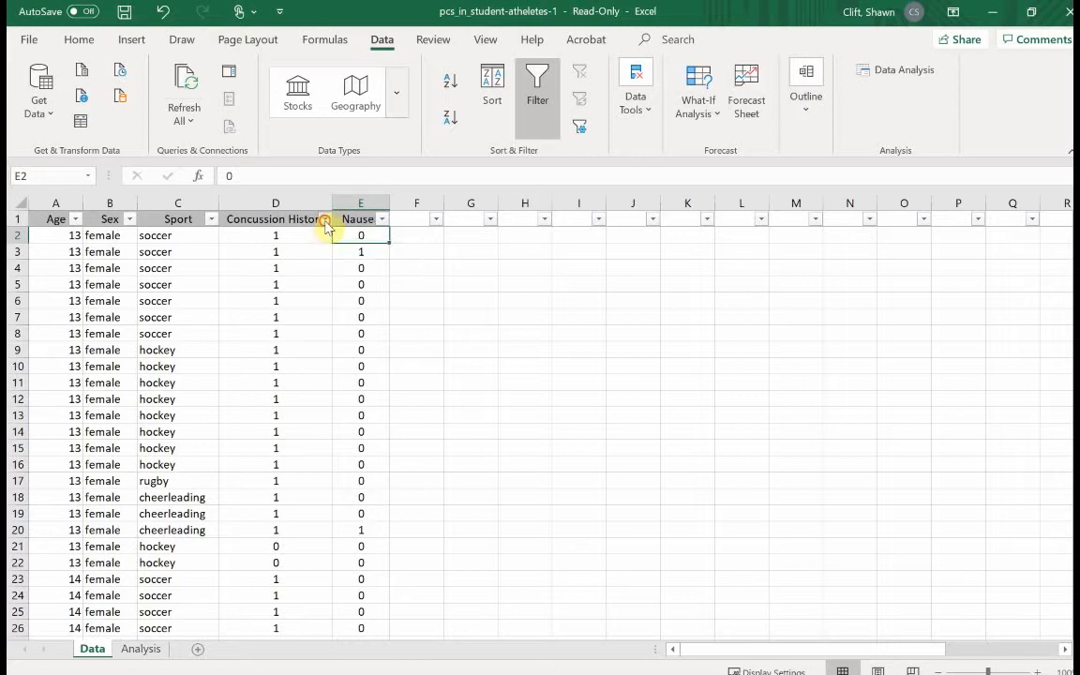
left_click(326, 228)
left_click(289, 241)
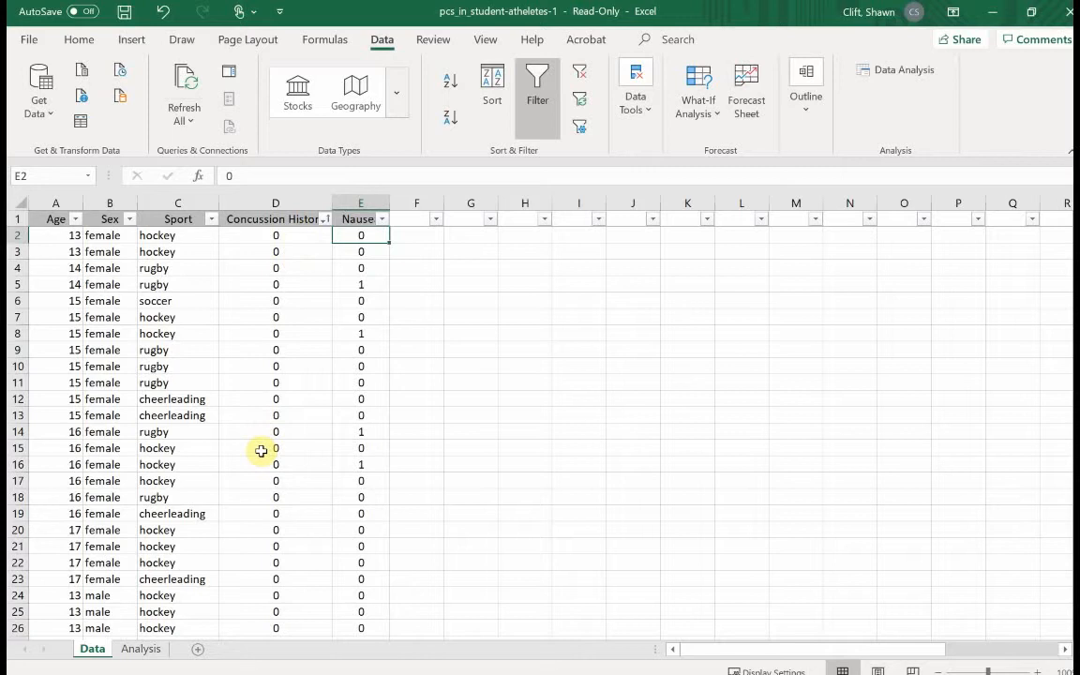
Summarise the Nausea values in E2:E49 and enter =4/49 as the Headache proportion for No Previous Concussion in Analysis cell D4
left_click_drag(362, 237, 362, 581)
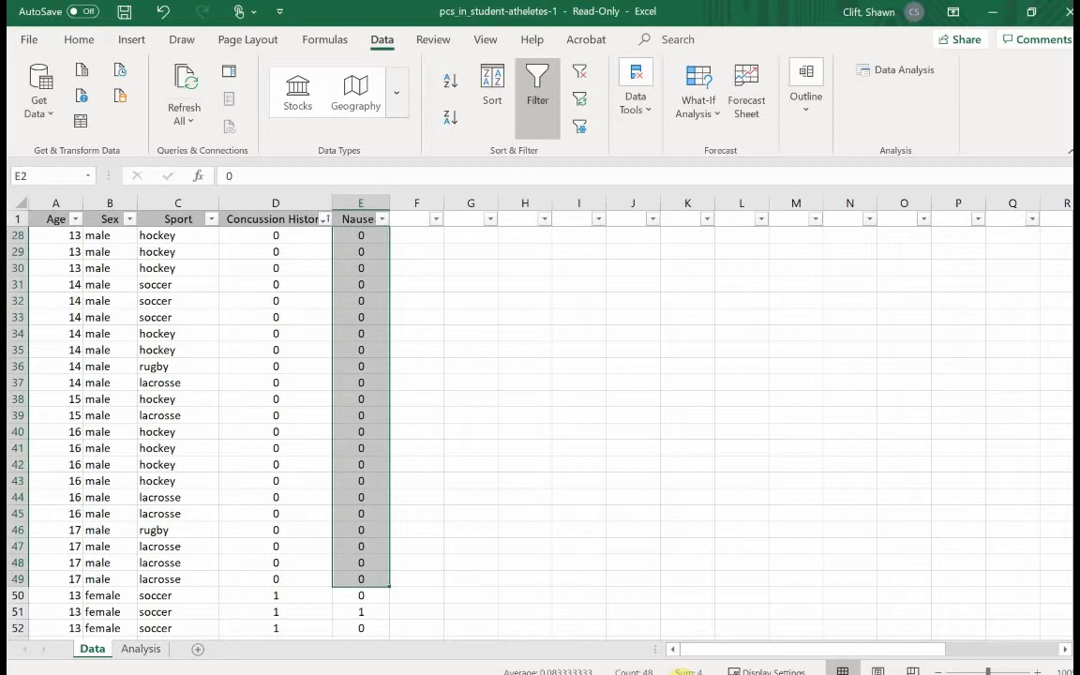
left_click(140, 649)
left_click(487, 273)
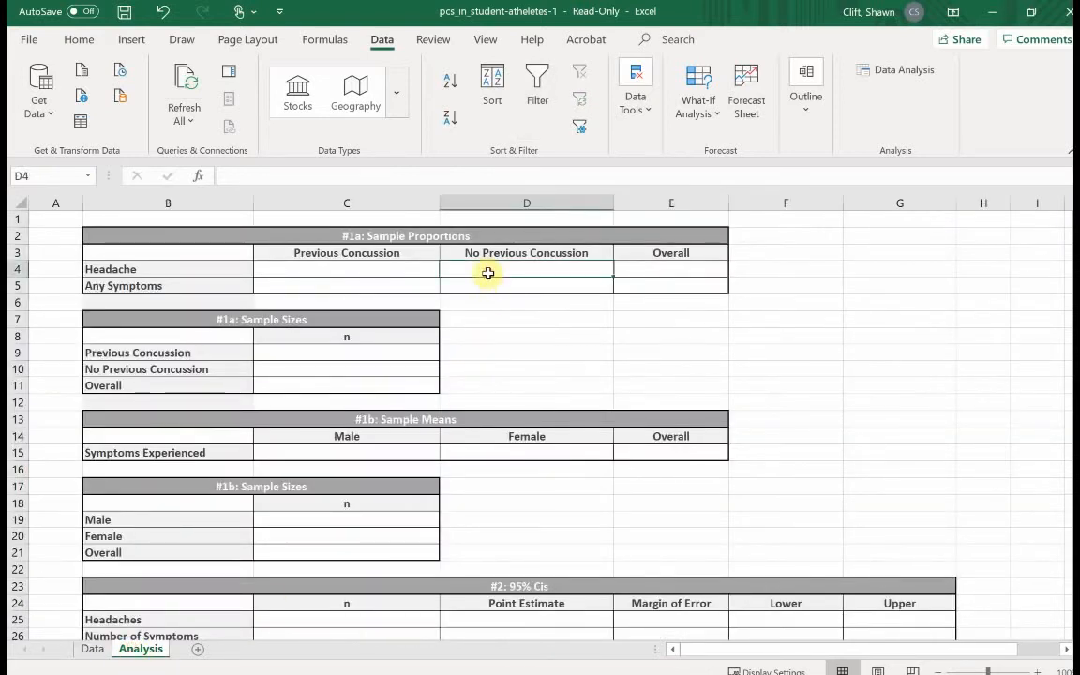
type("=4/49")
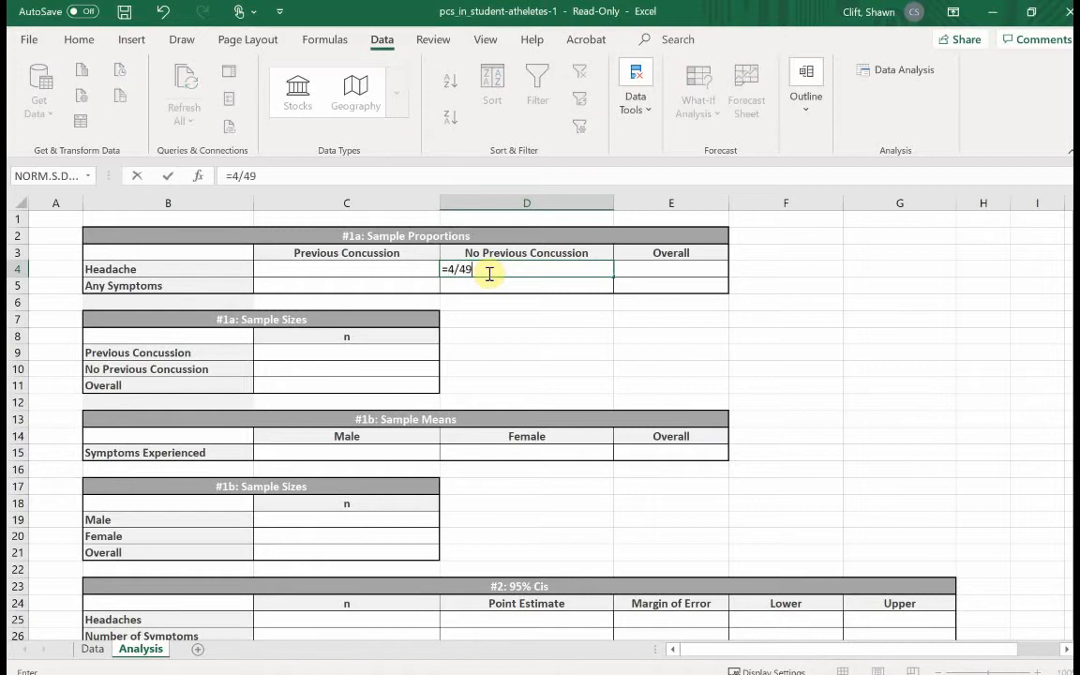
key("Return")
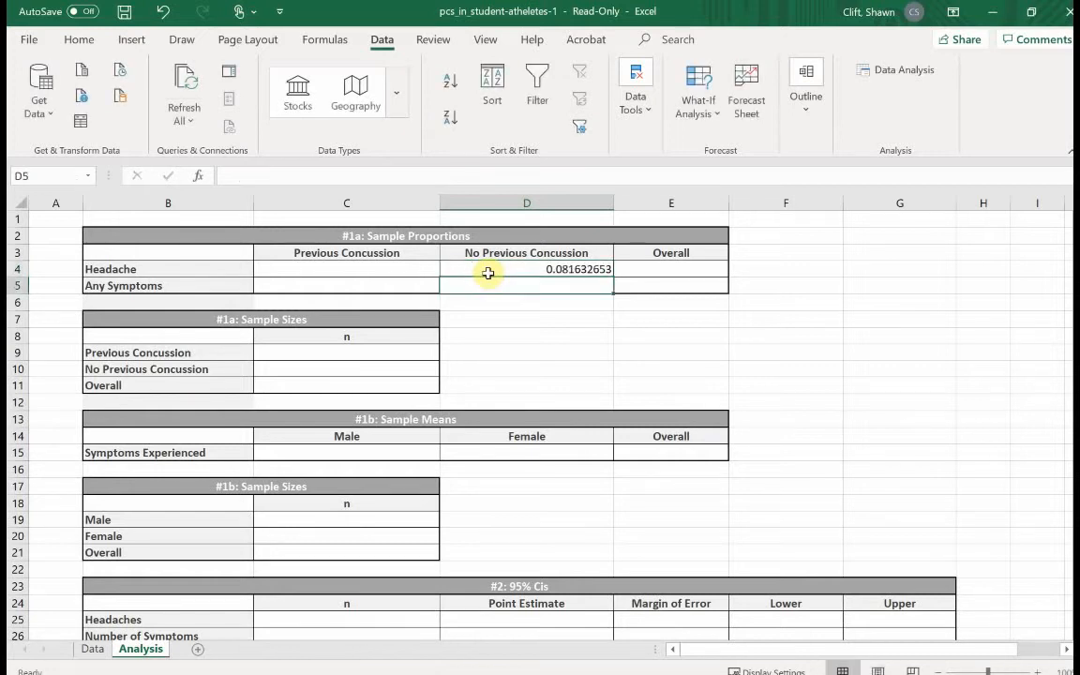
Summarise the Nausea values in E50:E155 and enter =9/106 as the Headache proportion for Previous Concussion in Analysis cell C4
left_click(375, 267)
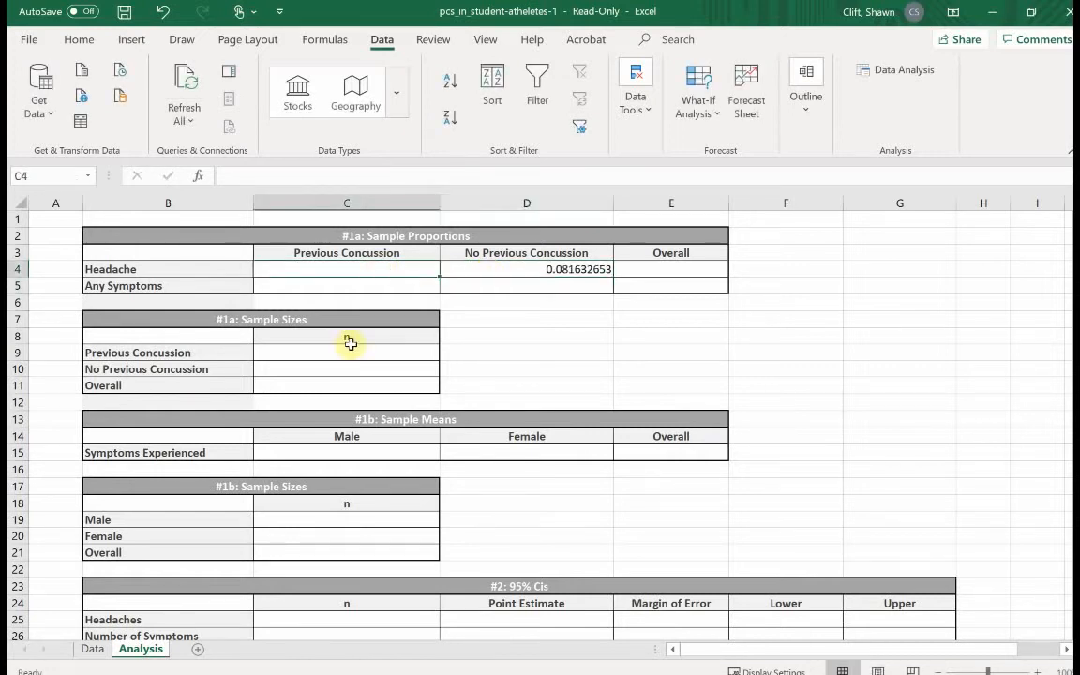
left_click(92, 648)
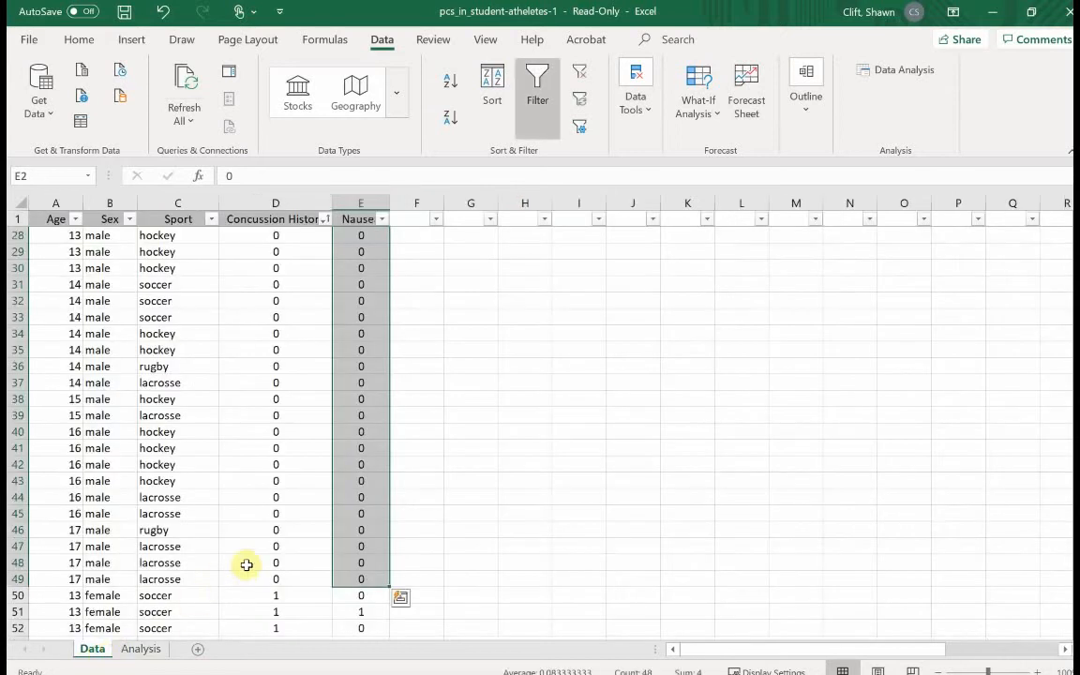
left_click(350, 400)
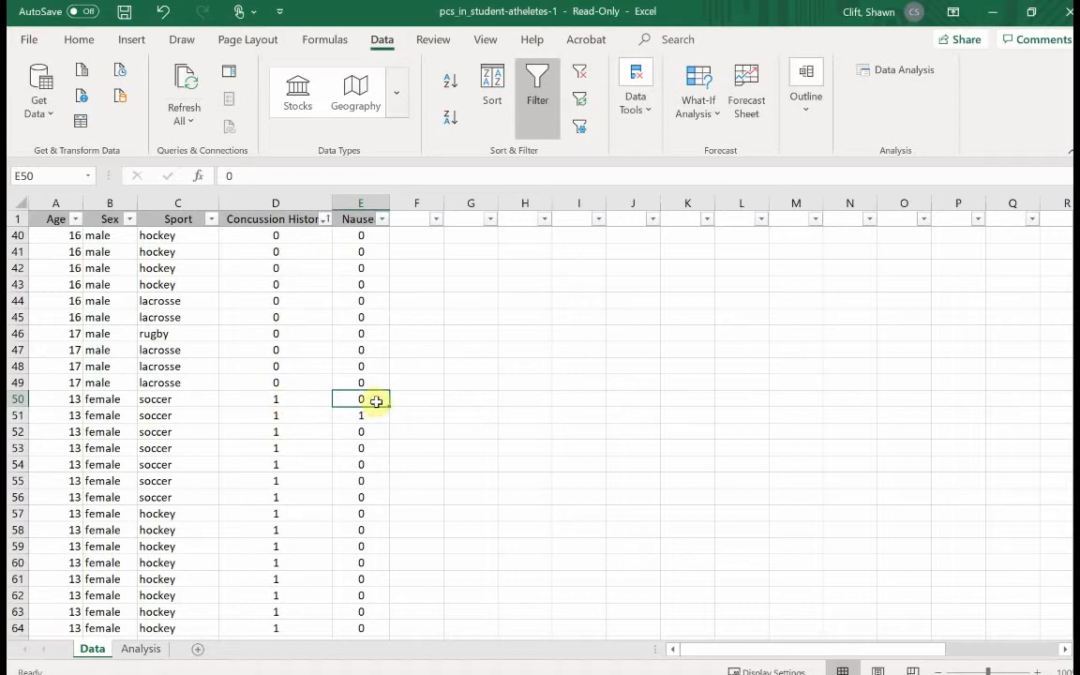
left_click_drag(361, 399, 356, 607)
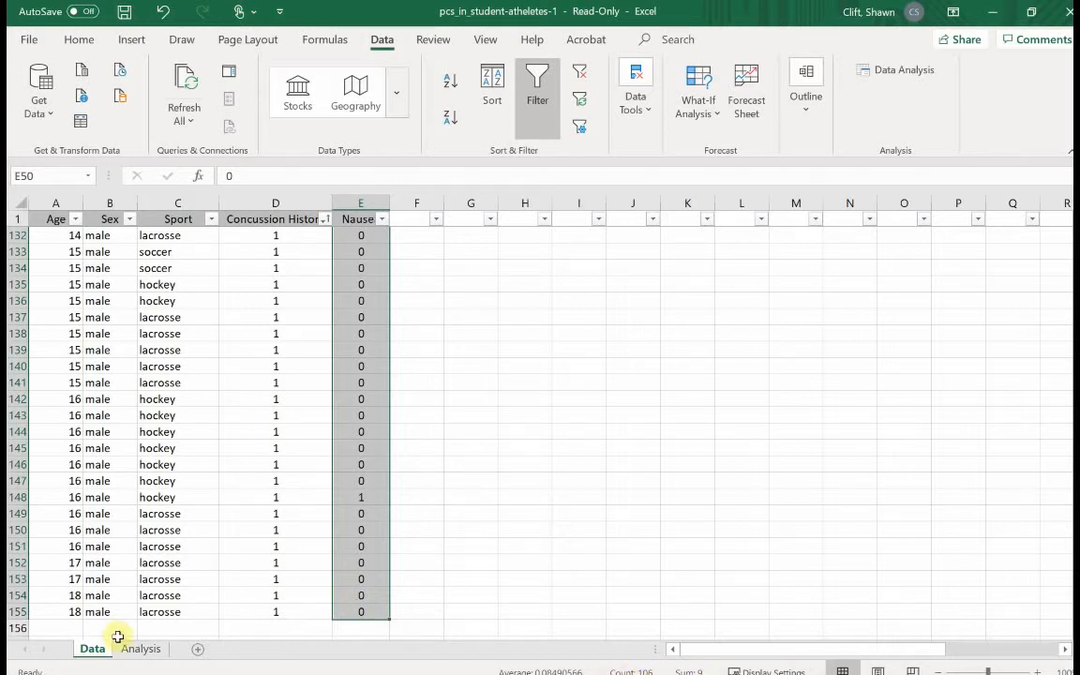
left_click(141, 649)
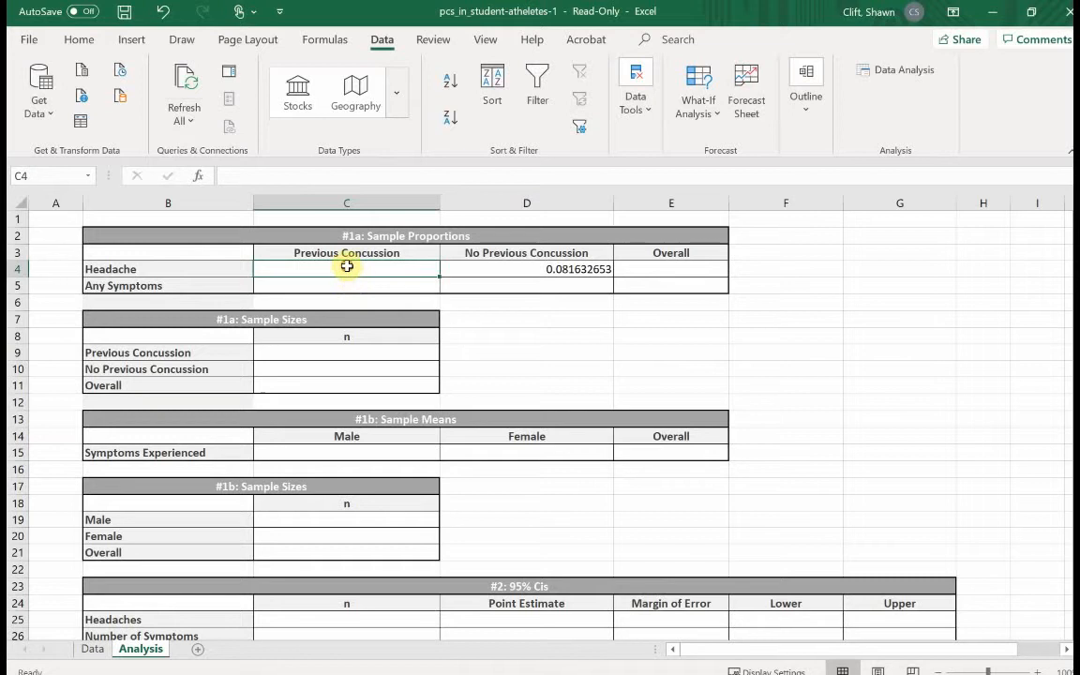
left_click(250, 171)
type("=9/106")
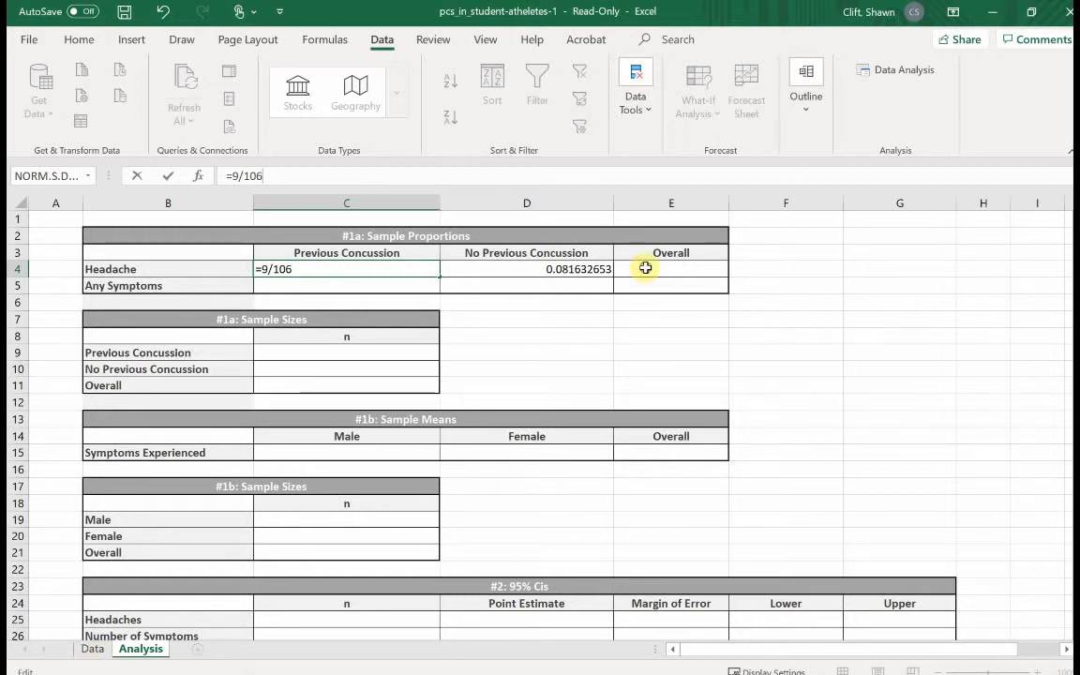
left_click(589, 269)
Enter =13/154 as the Overall Headache proportion in cell E4
left_click(664, 273)
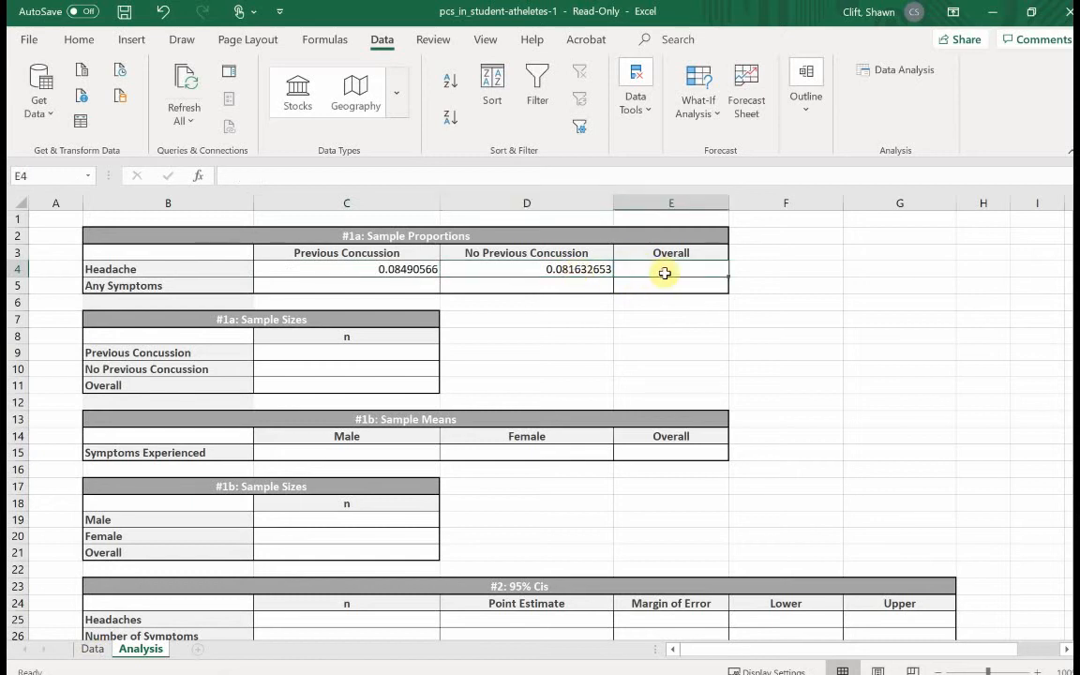
type("13/154")
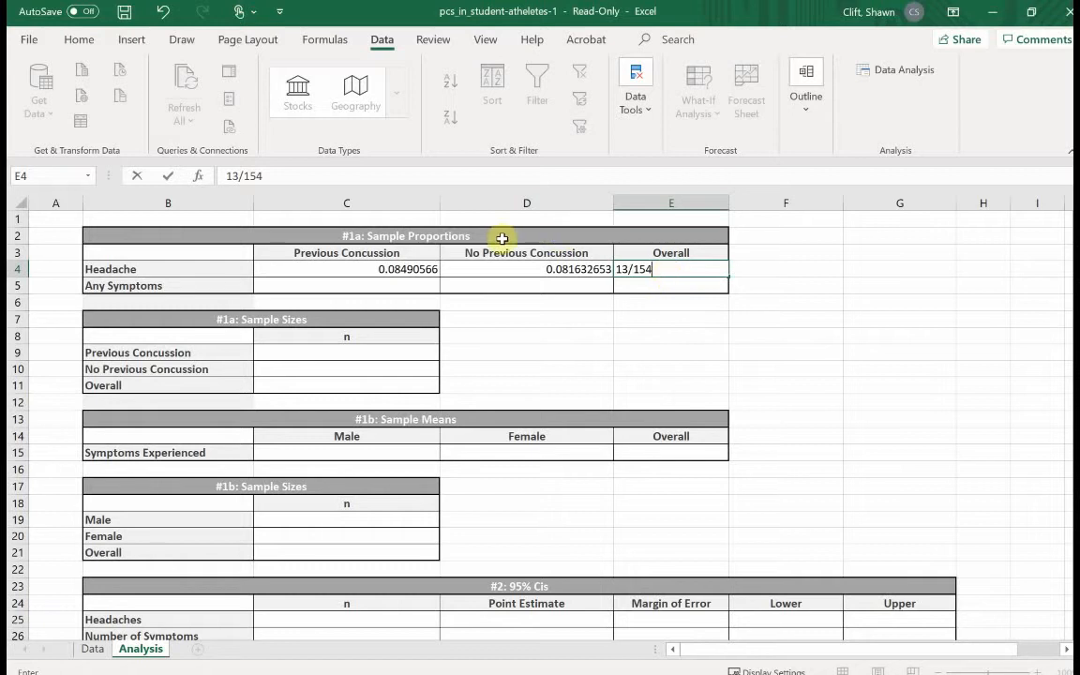
left_click(225, 176)
type("=")
key("Return")
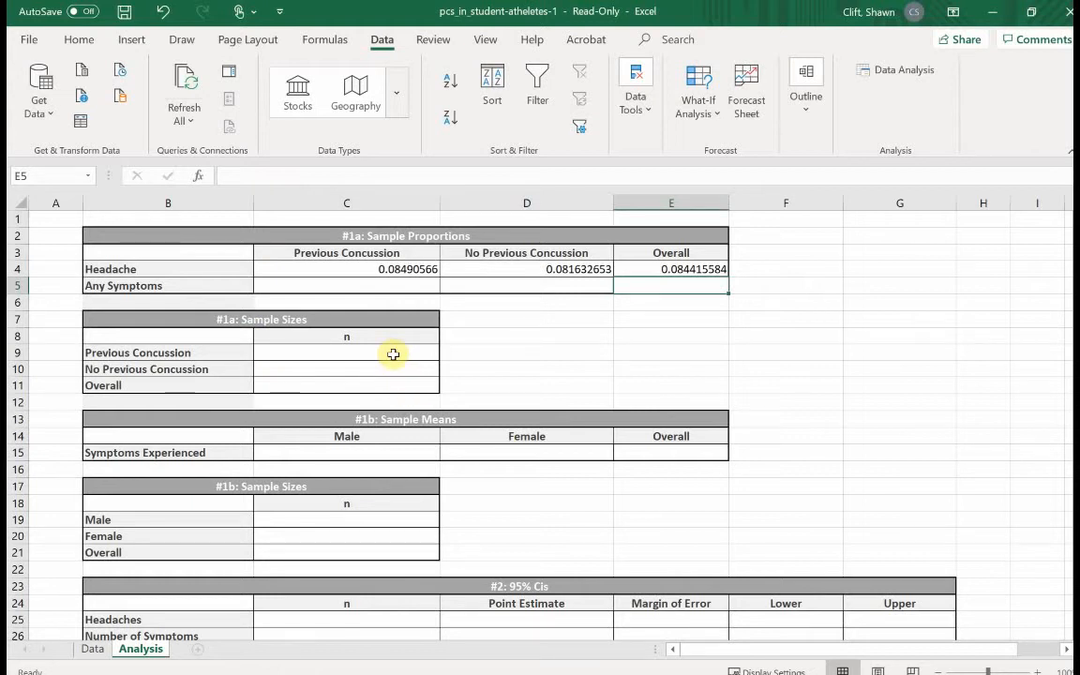
Select the Concussion History values from row 132 to the end of the data to read their count, and review the Analysis tables
left_click(92, 648)
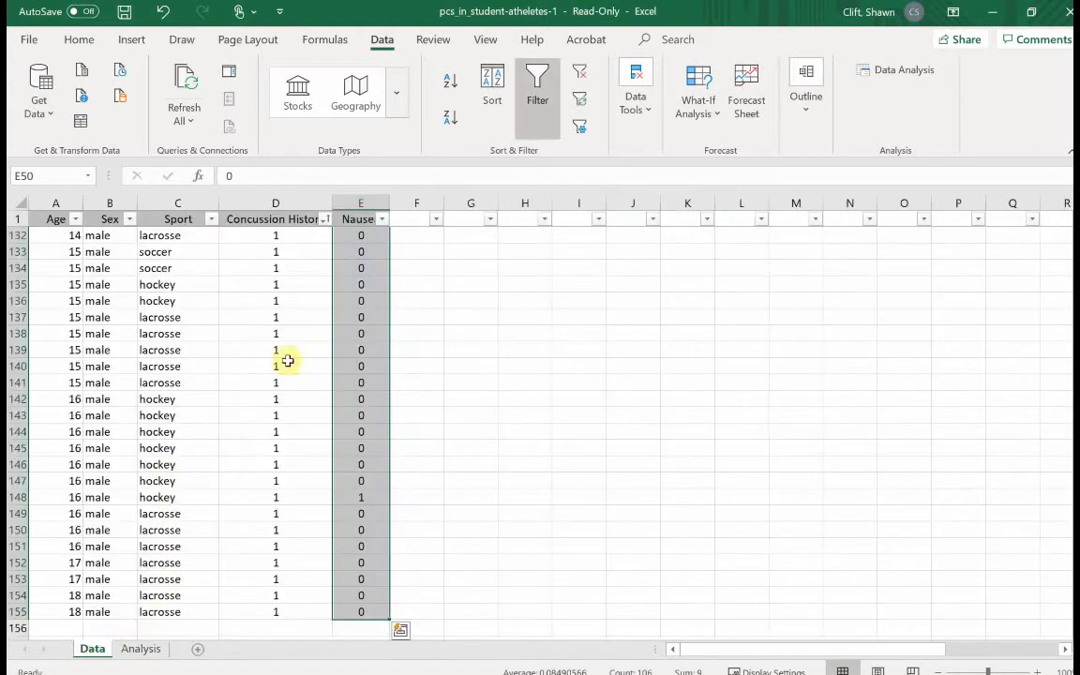
left_click_drag(291, 239, 298, 620)
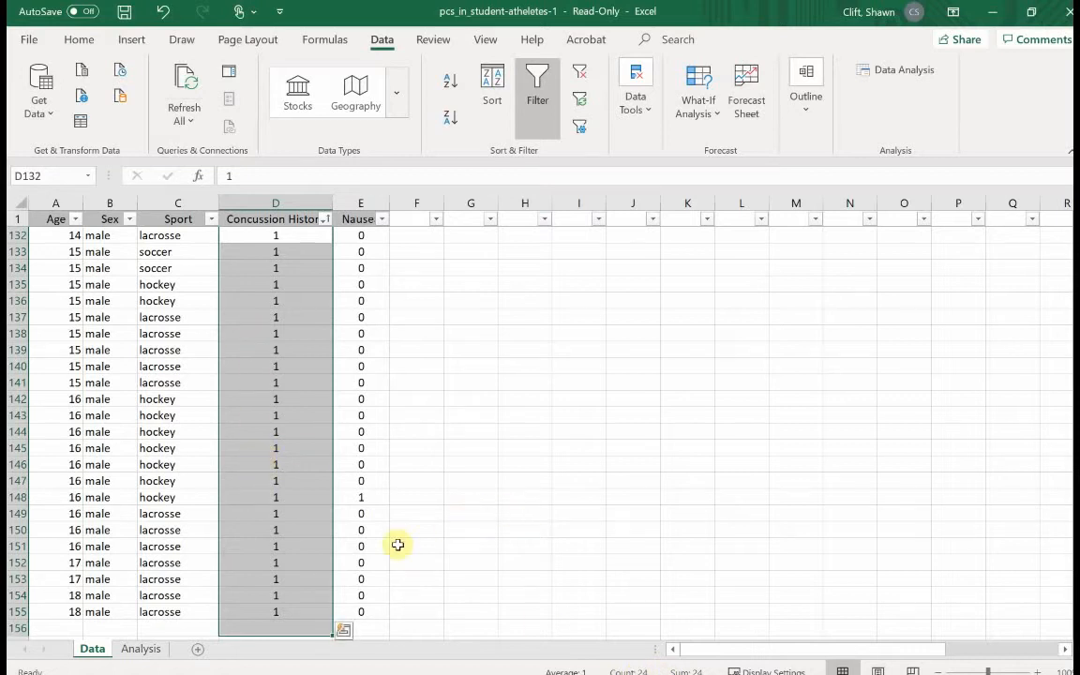
left_click(141, 649)
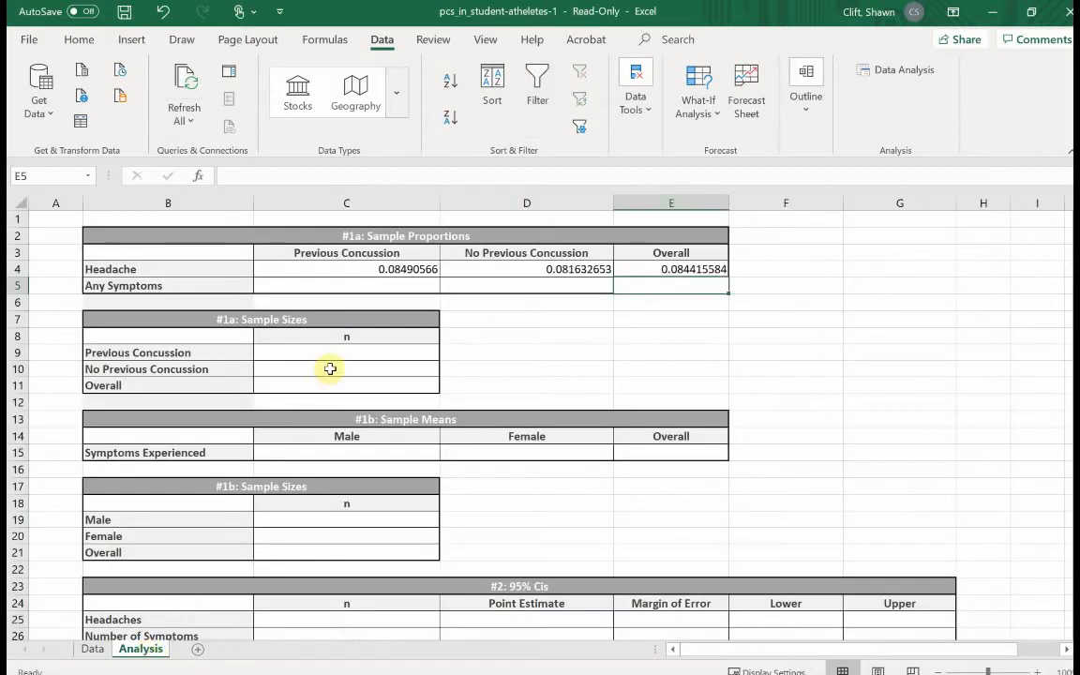
scroll(416, 507, "down", 1)
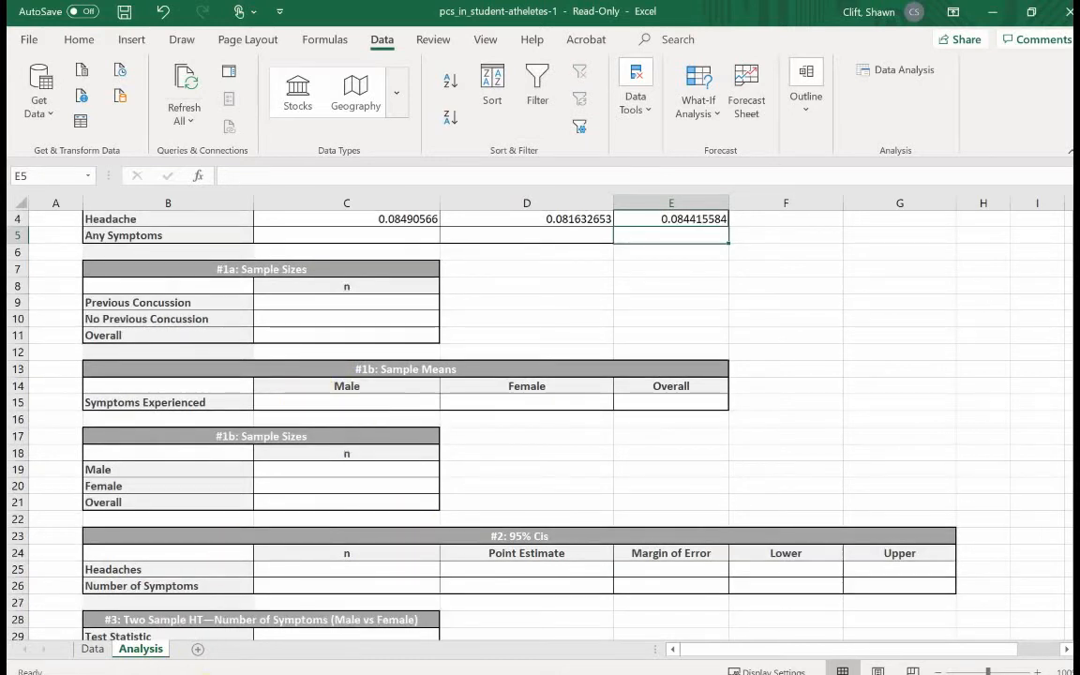
Sort the Data sheet by Sex from A to Z
left_click(92, 649)
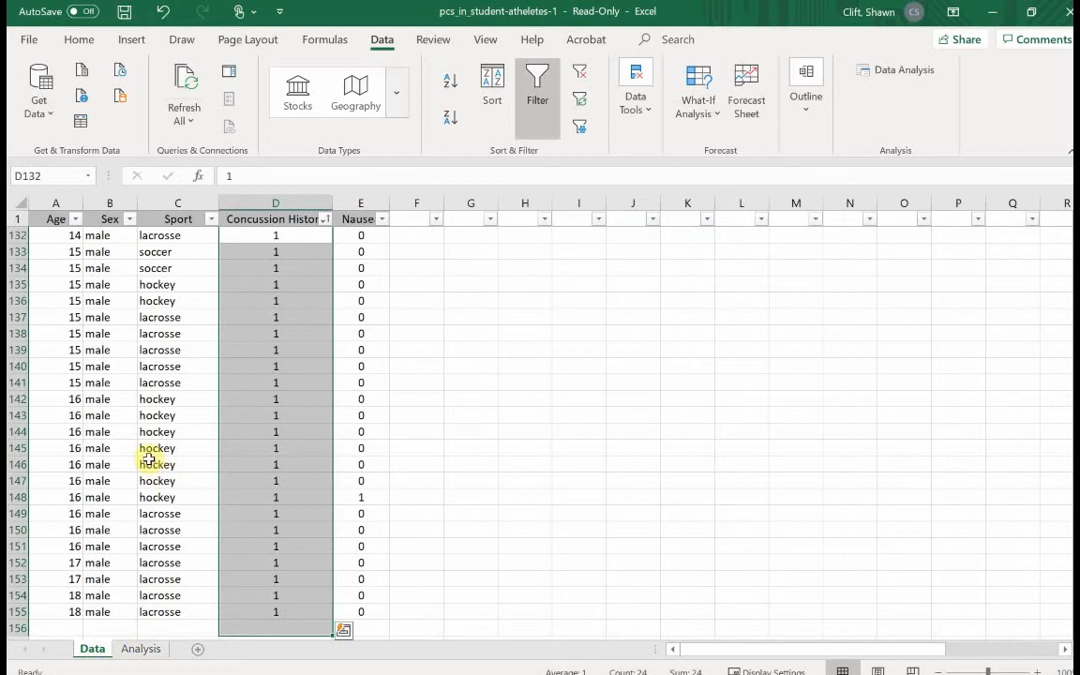
left_click(130, 219)
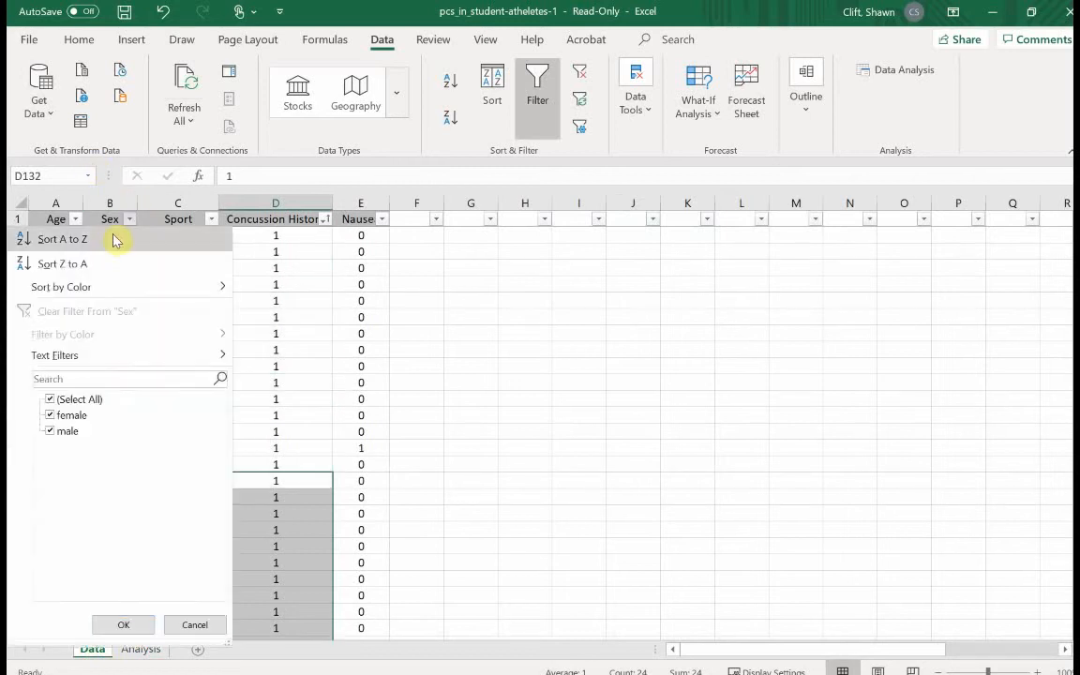
left_click(114, 240)
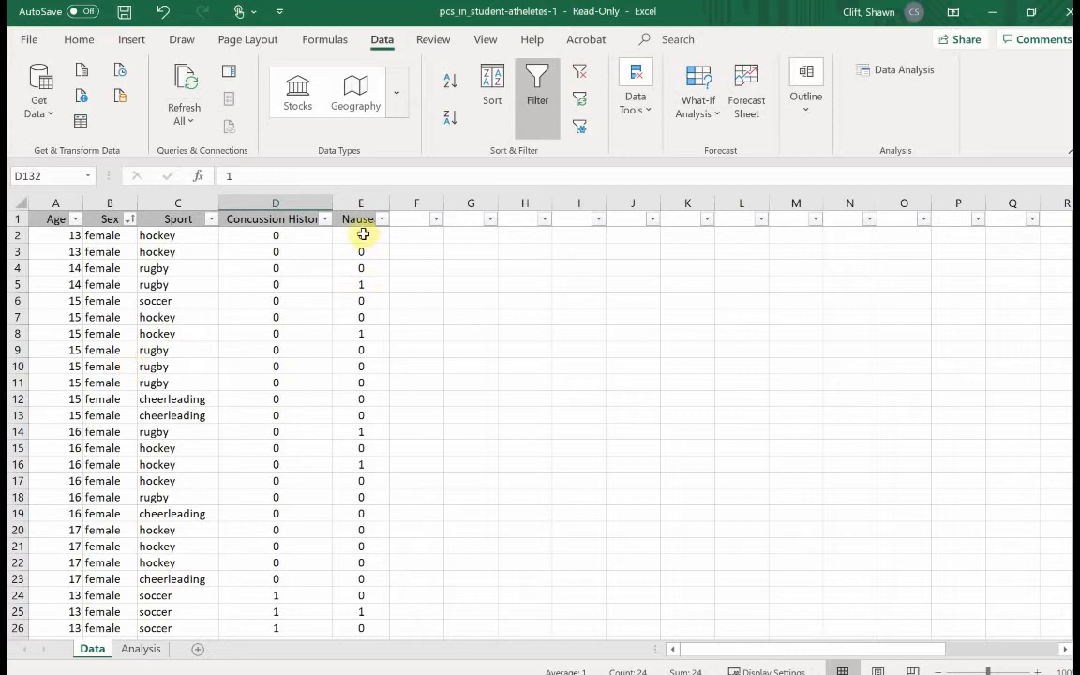
Select the female Nausea values and the male ones separately to read each average and count, and view the Sample Means table
left_click_drag(362, 234, 363, 478)
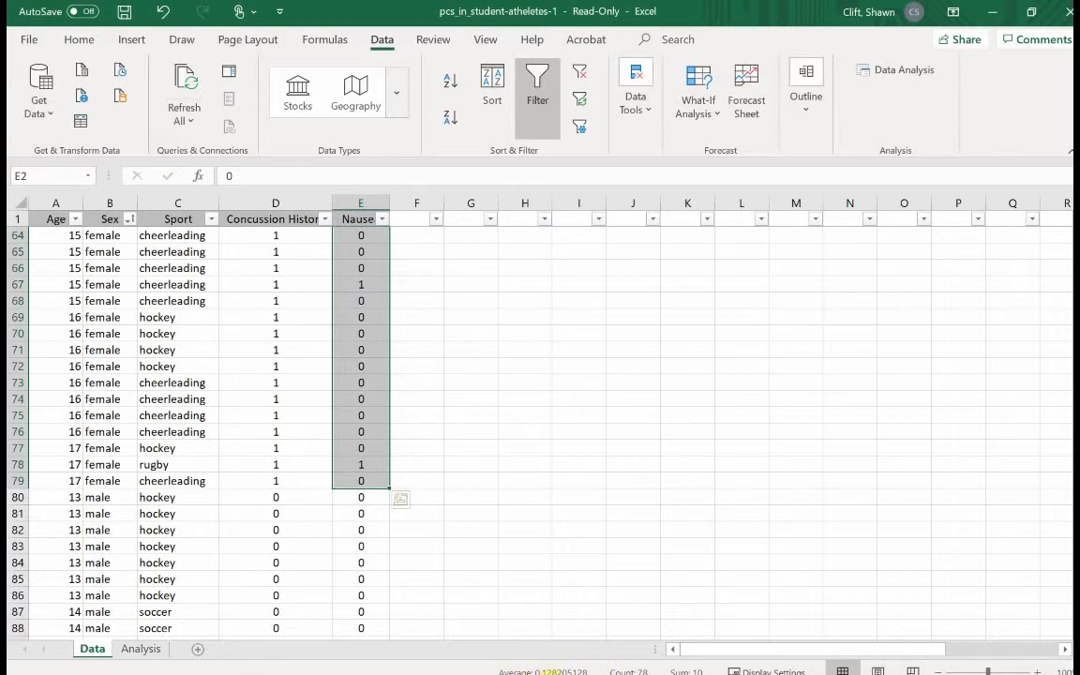
left_click_drag(360, 497, 362, 595)
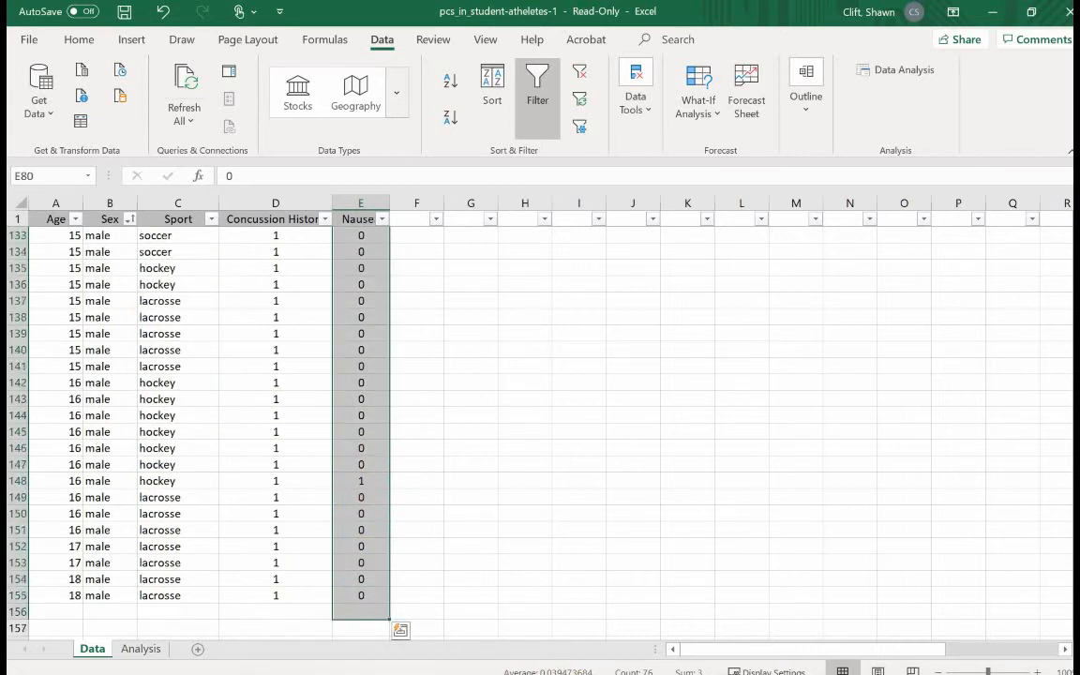
mouse_move(236, 674)
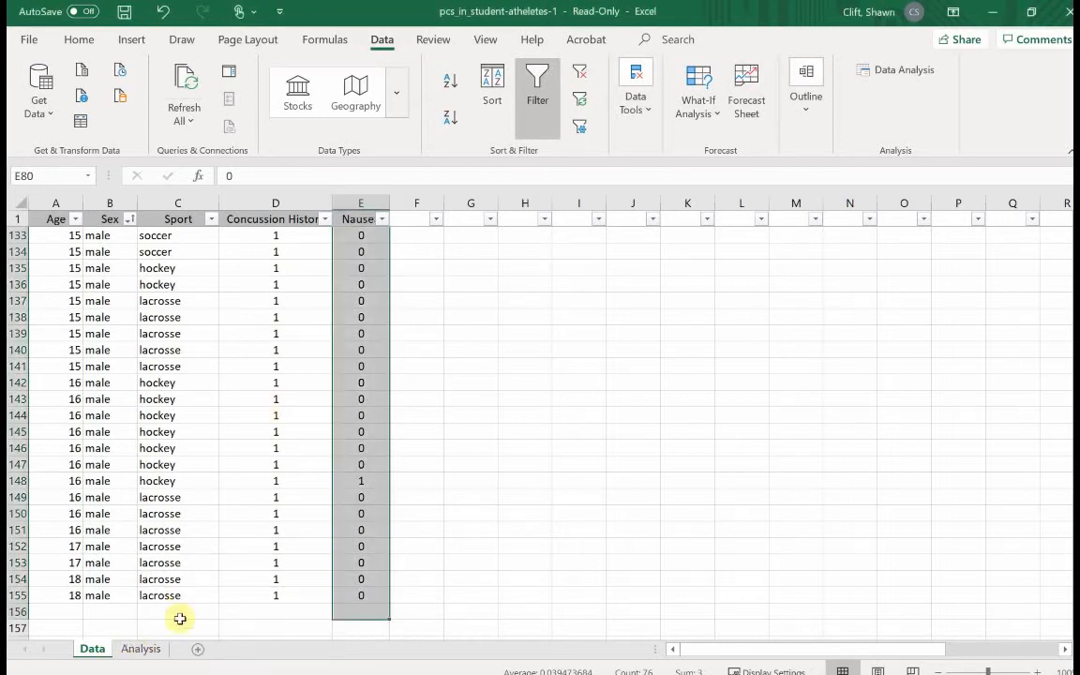
left_click(146, 649)
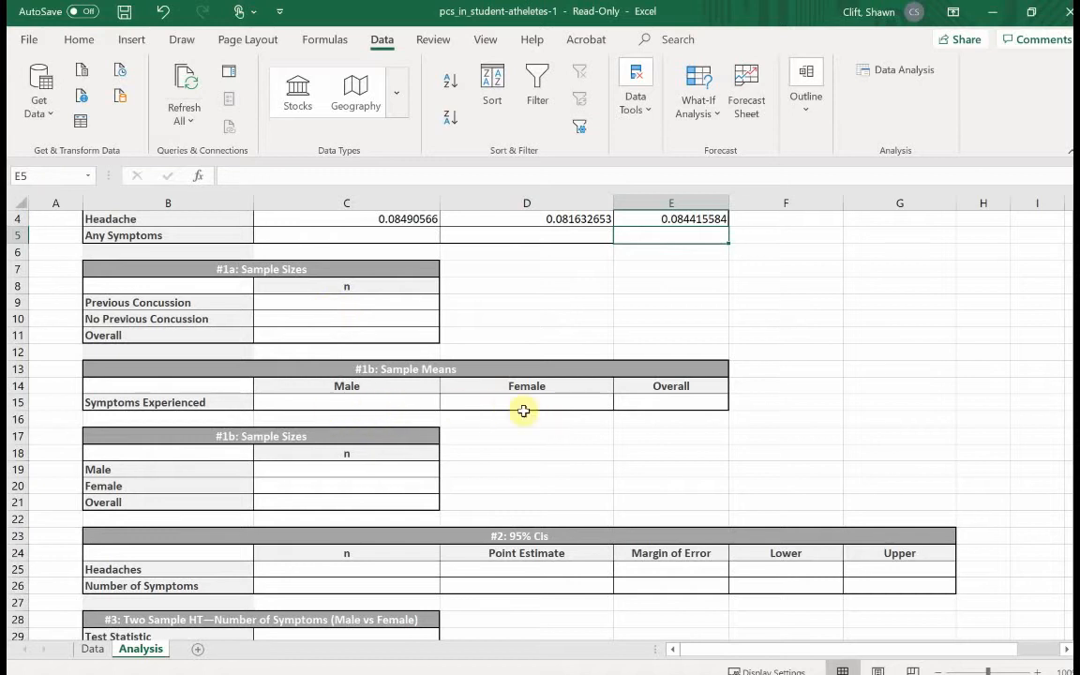
scroll(524, 438, "down", 1)
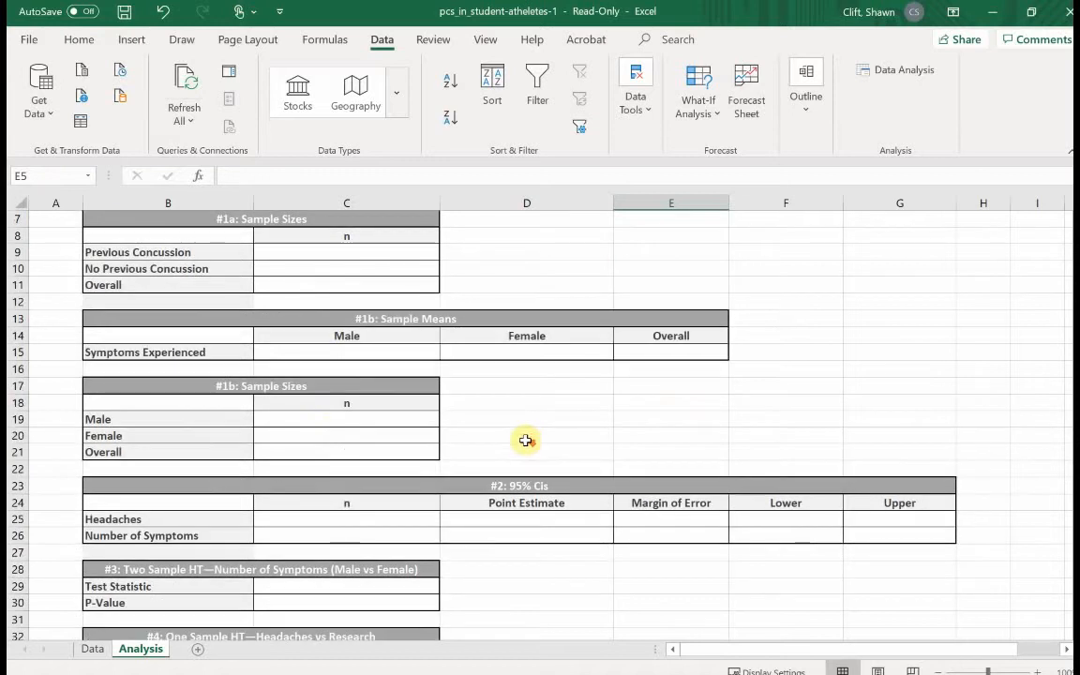
Review the remaining tables on the Analysis sheet and look through the Nausea column on the Data sheet to its last row
scroll(337, 438, "down", 2)
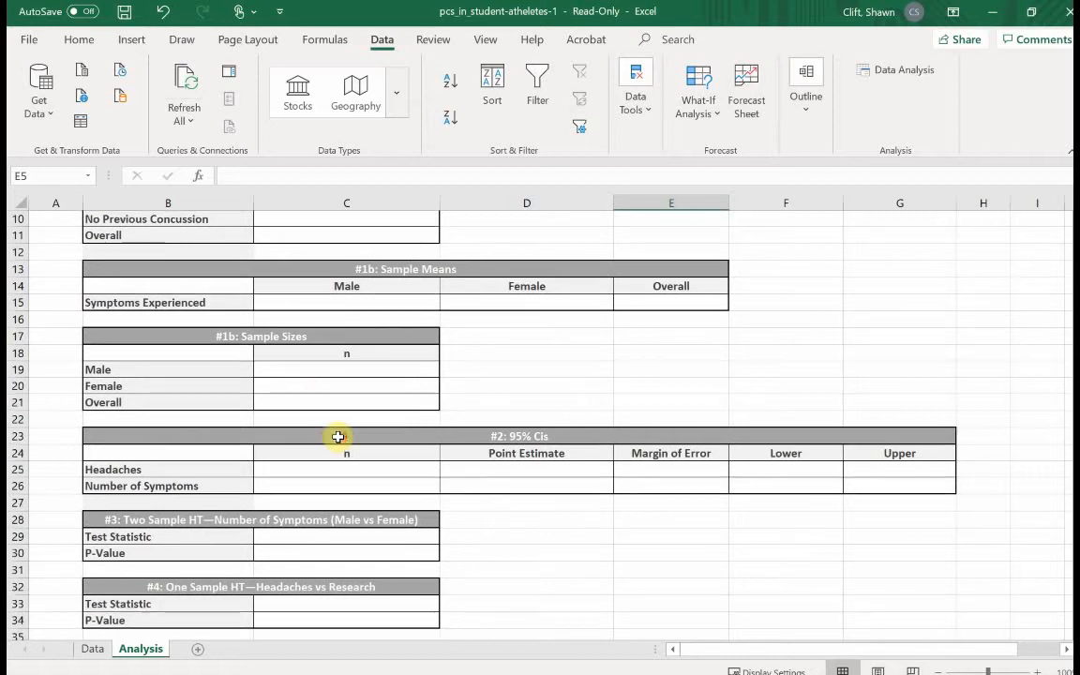
scroll(338, 438, "down", 1)
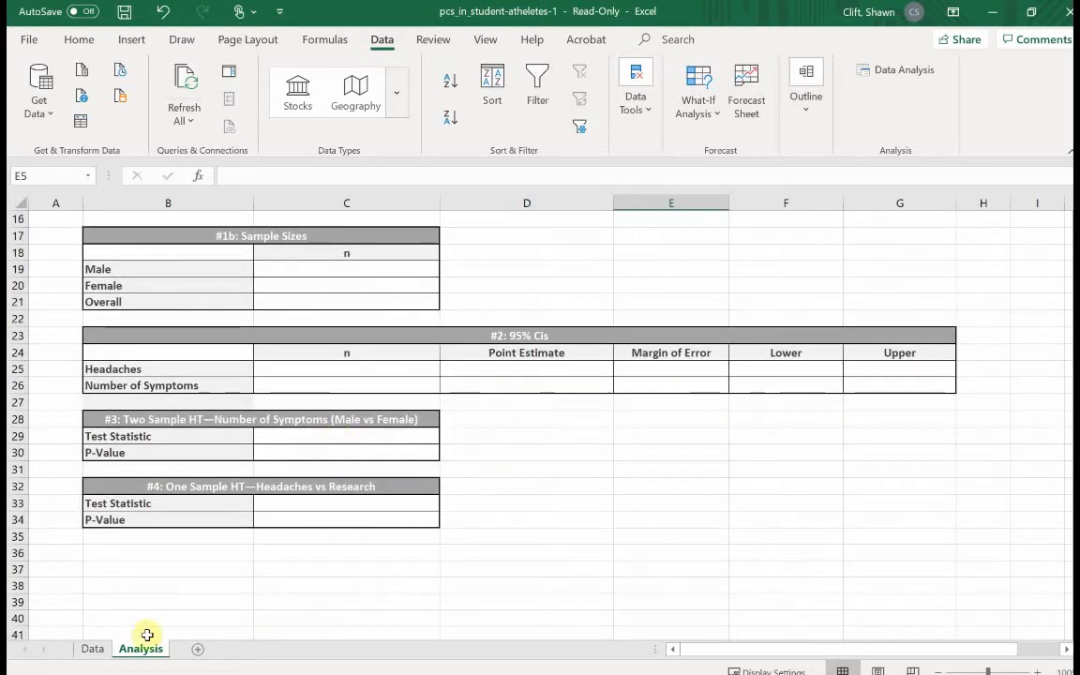
left_click(88, 651)
left_click(423, 442)
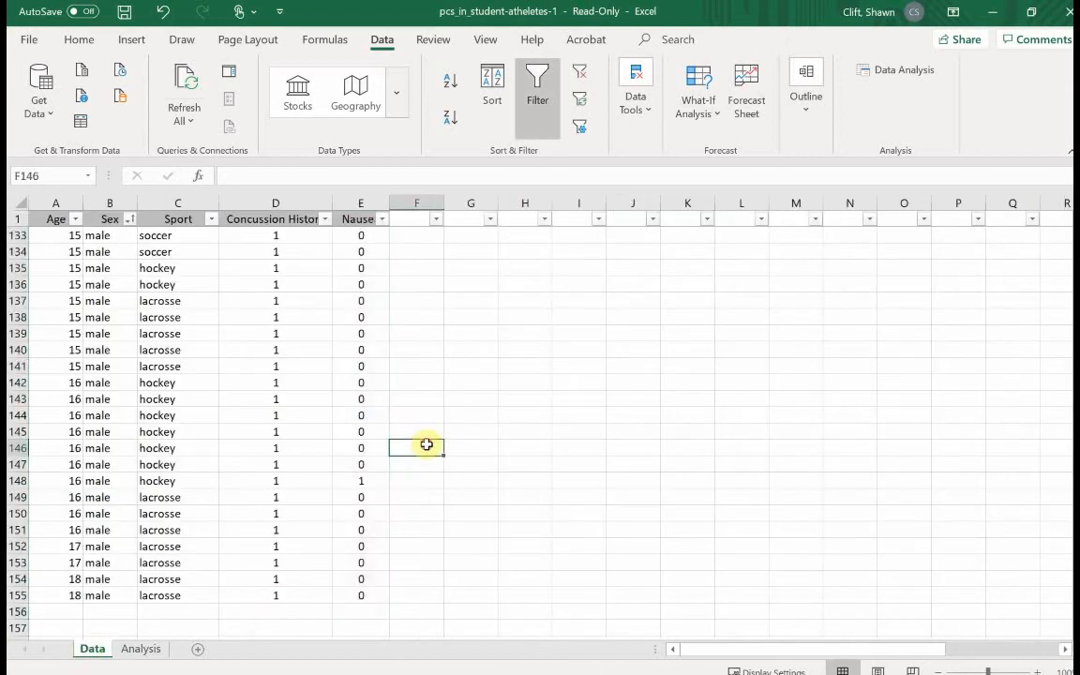
scroll(388, 473, "up", 14)
scroll(388, 477, "up", 20)
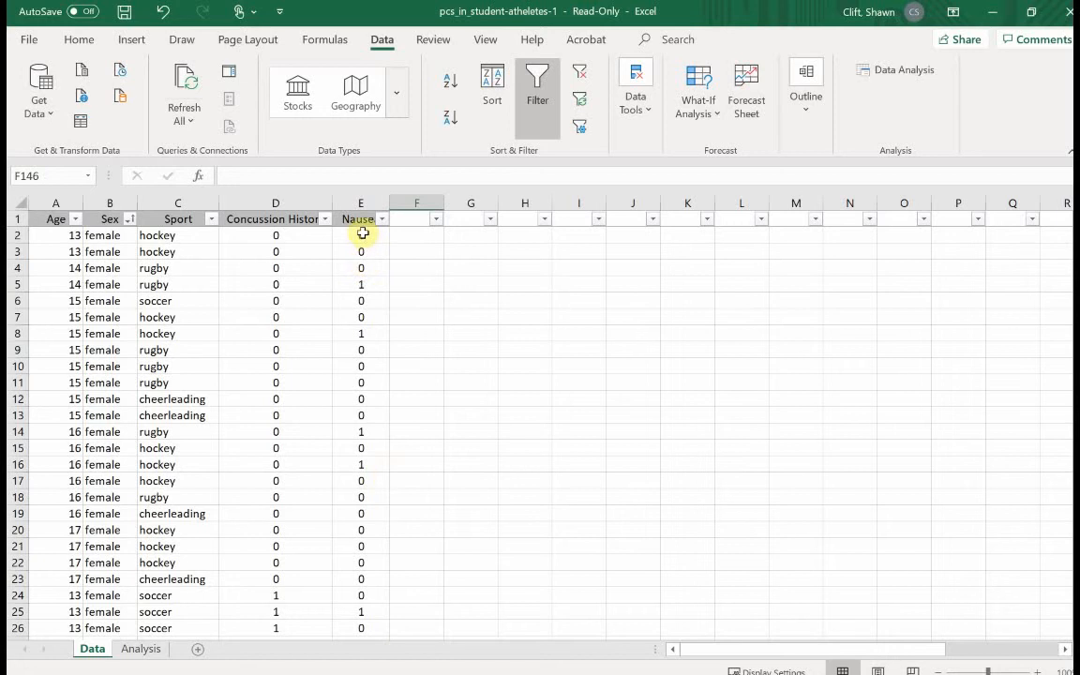
left_click(362, 233)
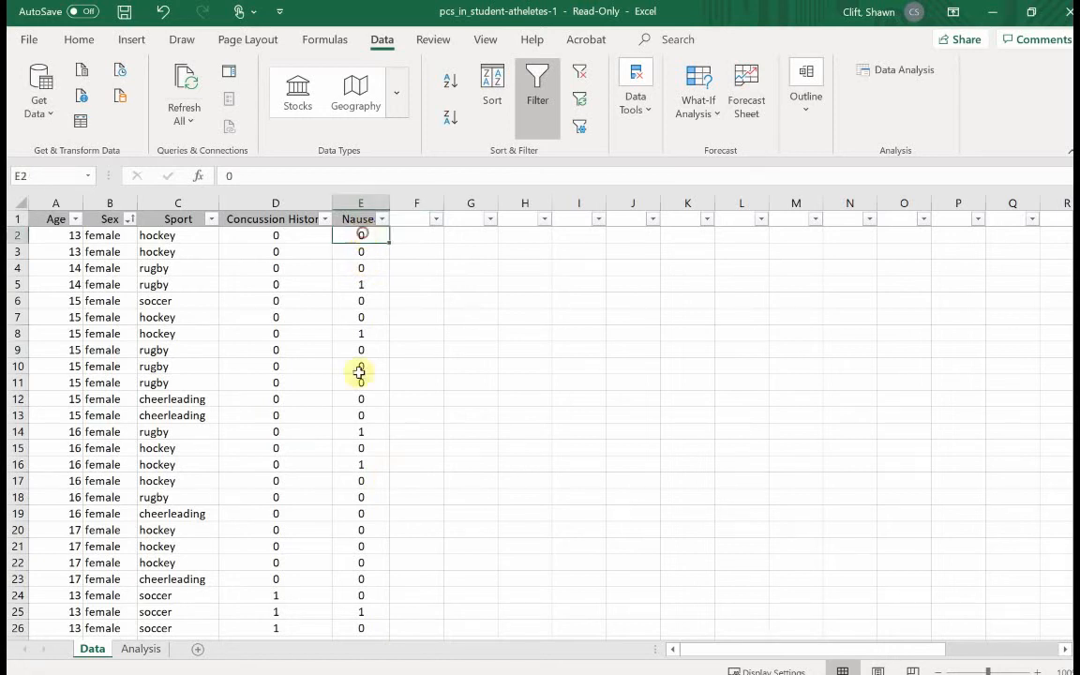
scroll(364, 436, "down", 20)
scroll(366, 440, "down", 20)
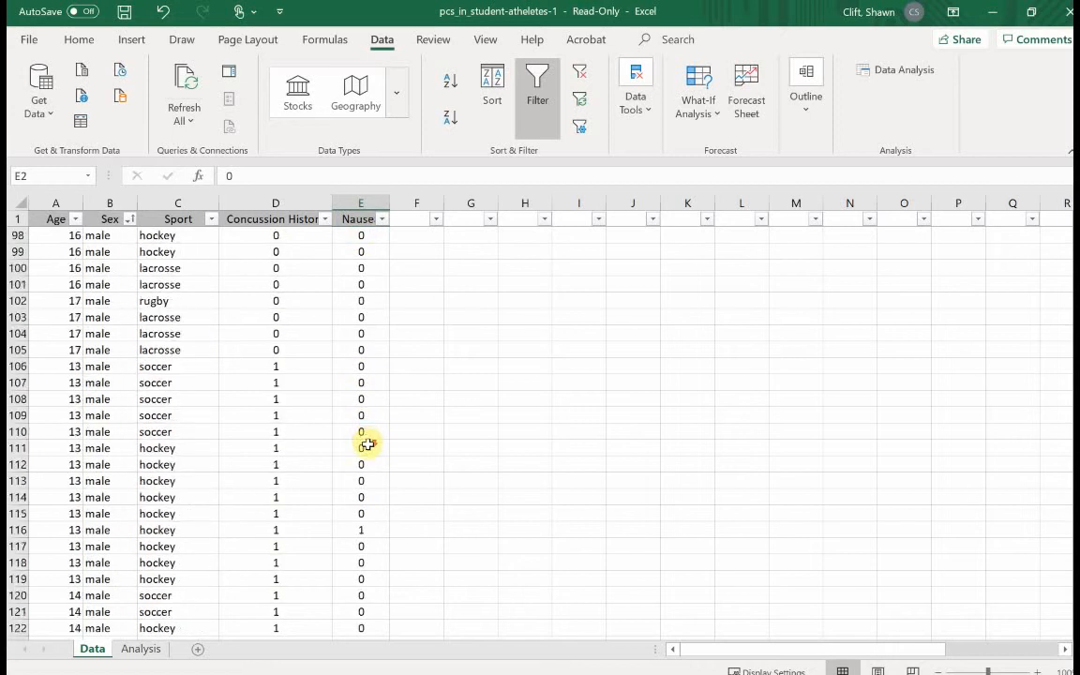
scroll(371, 443, "up", 2)
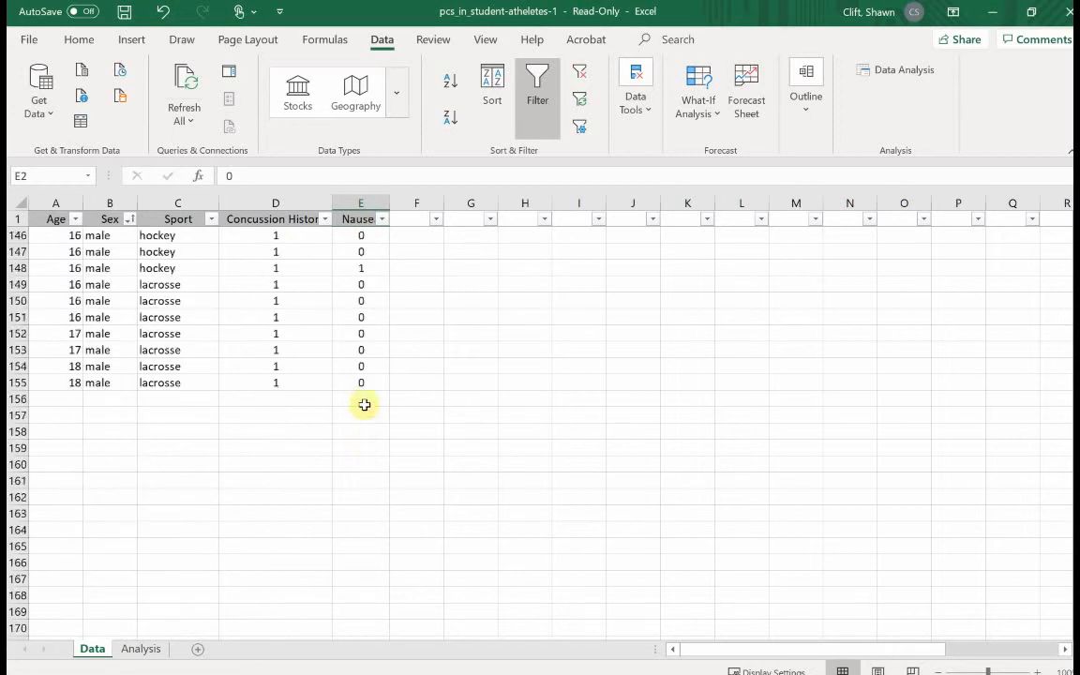
Calculate the population standard deviation of the Nausea values E2:E155 in cell E156 with the STDEV.P function
left_click(362, 399)
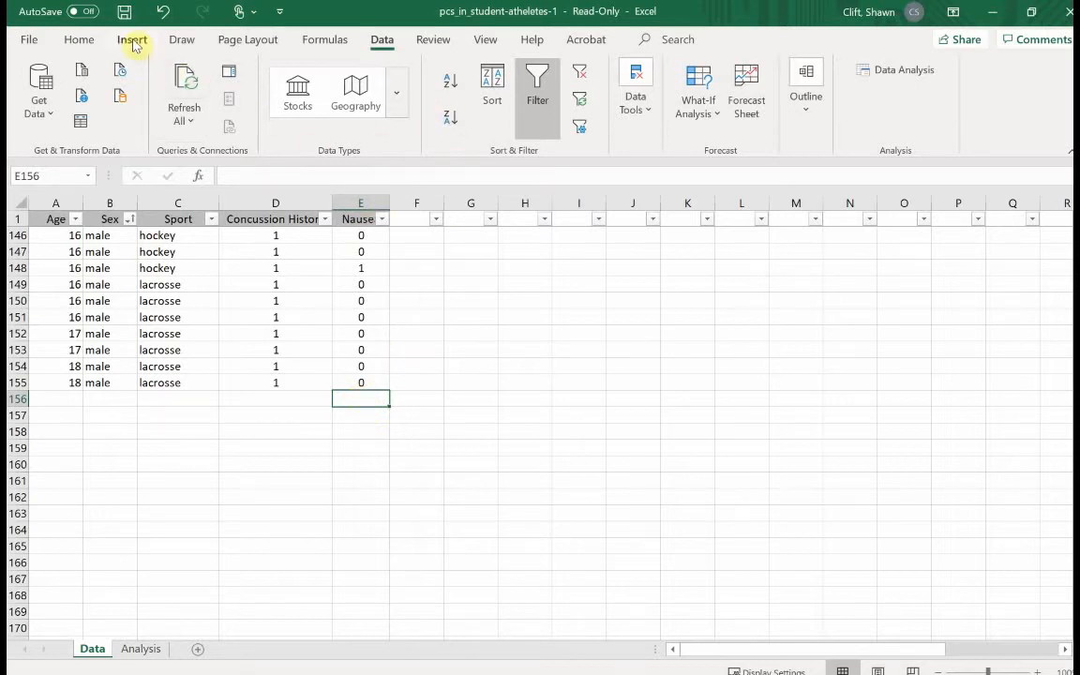
left_click(323, 40)
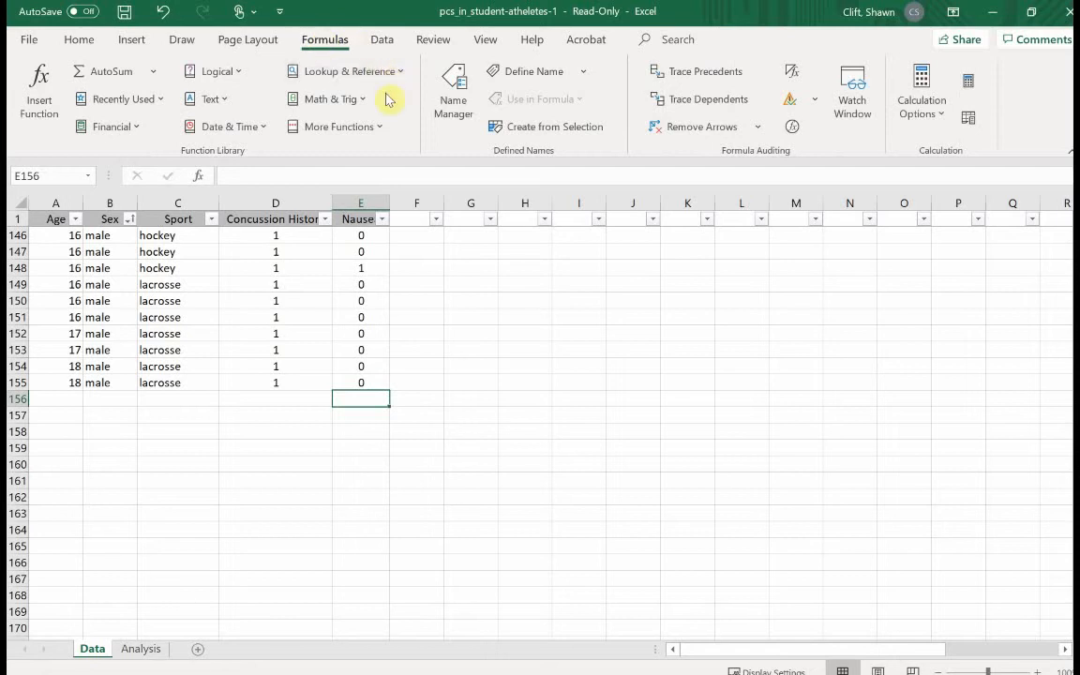
left_click(381, 131)
mouse_move(379, 152)
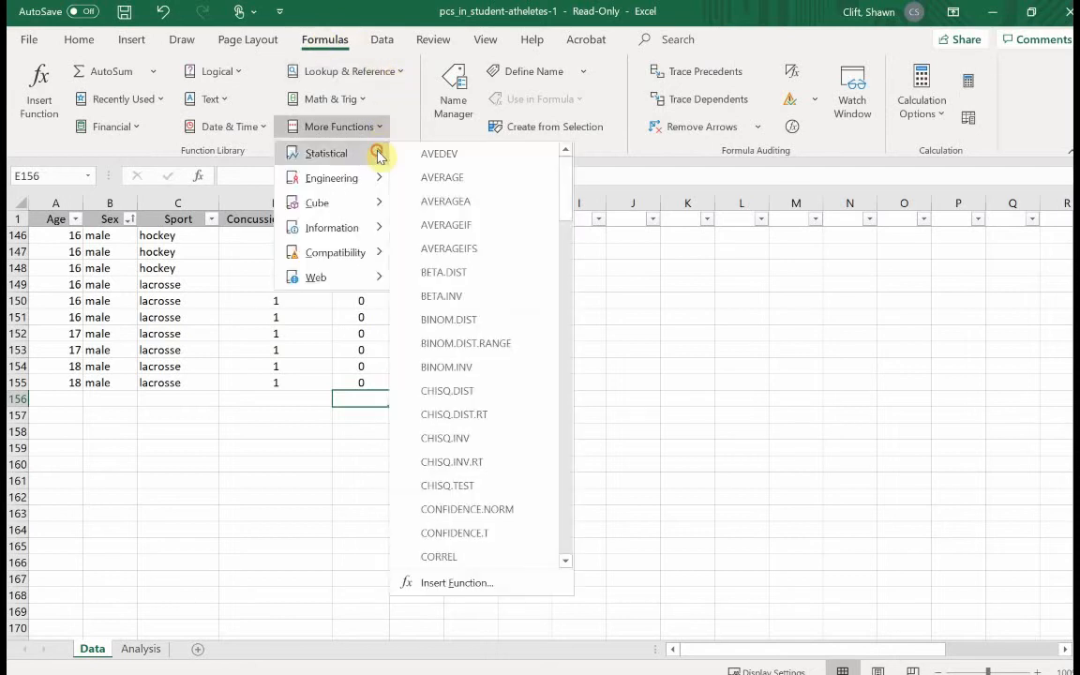
left_click_drag(562, 214, 560, 495)
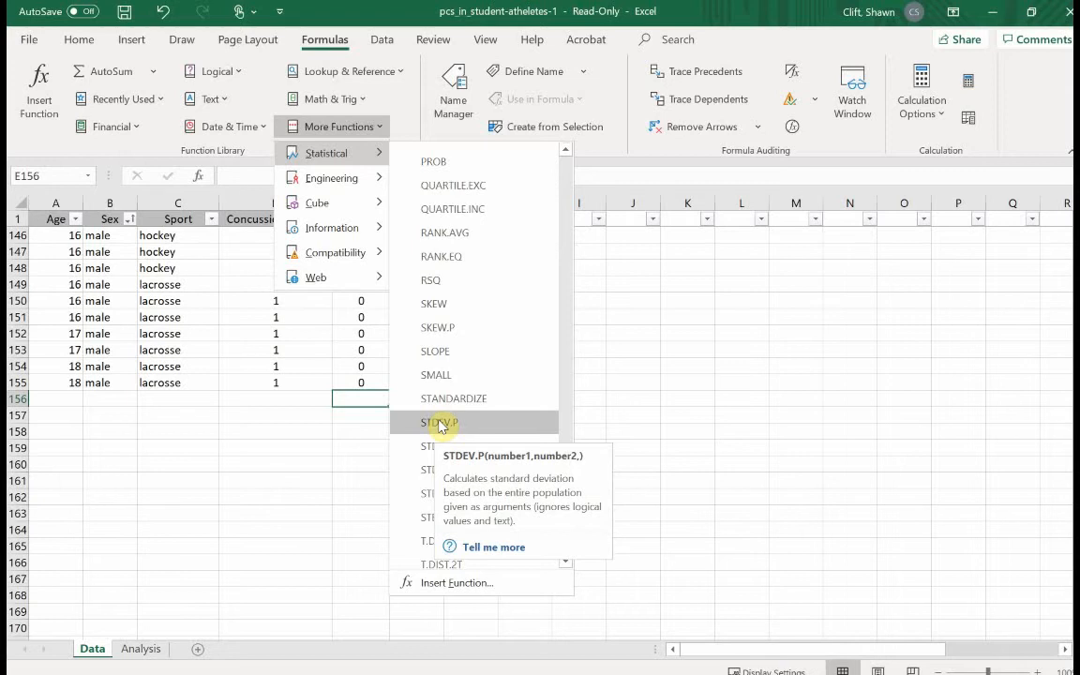
left_click(441, 423)
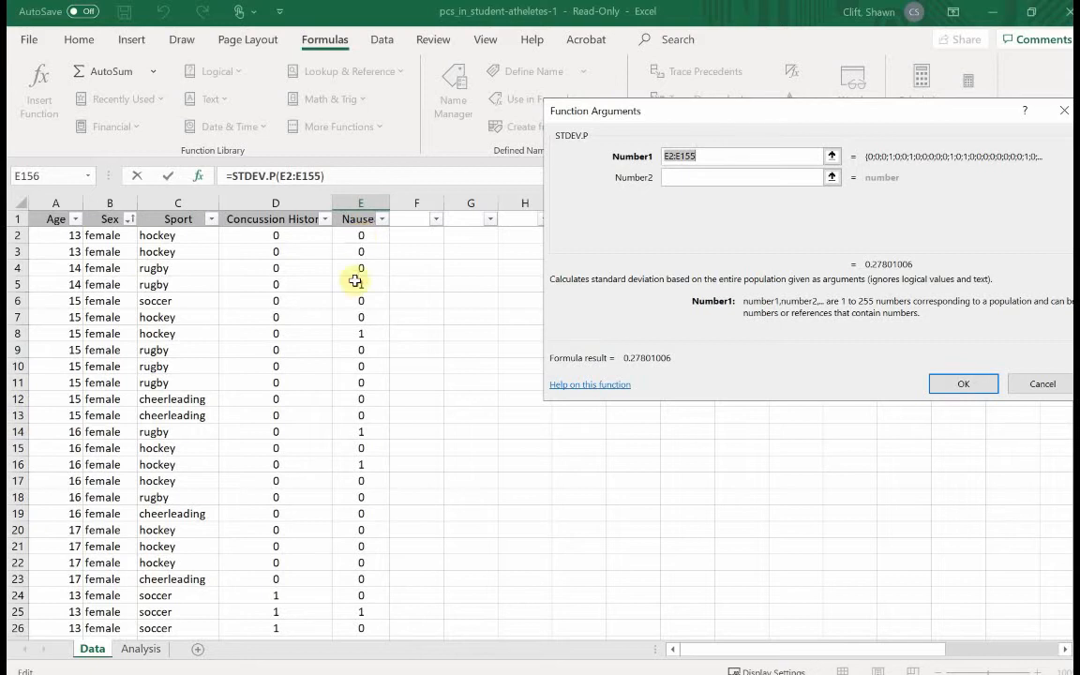
scroll(385, 416, "down", 20)
scroll(385, 418, "down", 19)
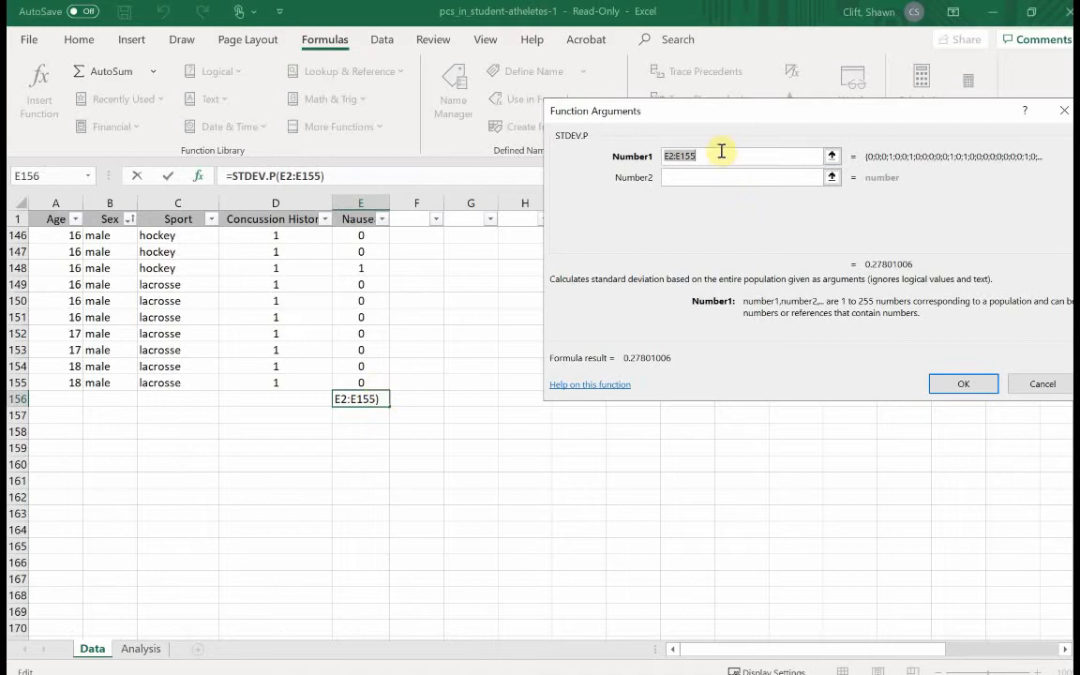
left_click(969, 383)
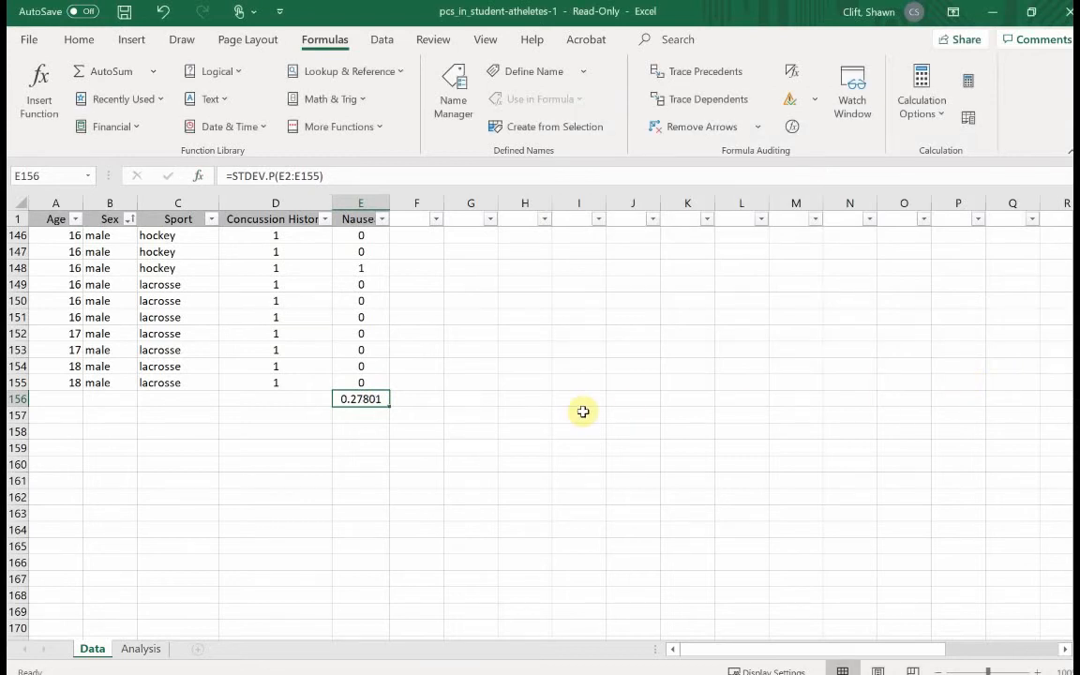
Read the average of all Nausea values on the Data sheet and enter .0844 as the Headaches point estimate in cell D25 of Analysis
left_click(142, 649)
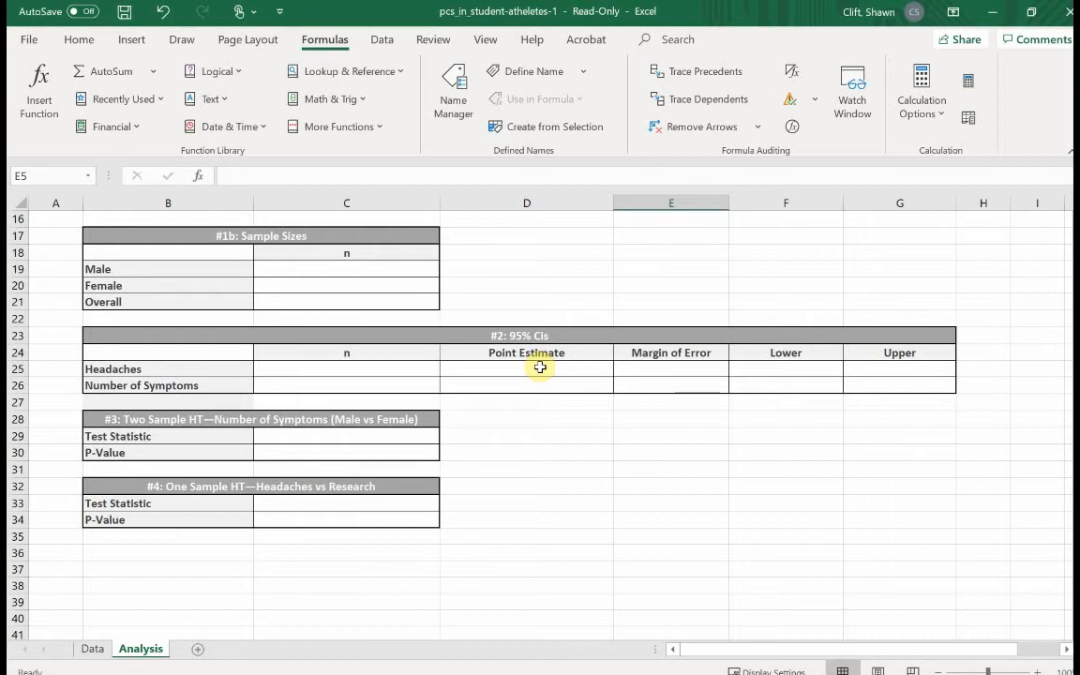
left_click(91, 649)
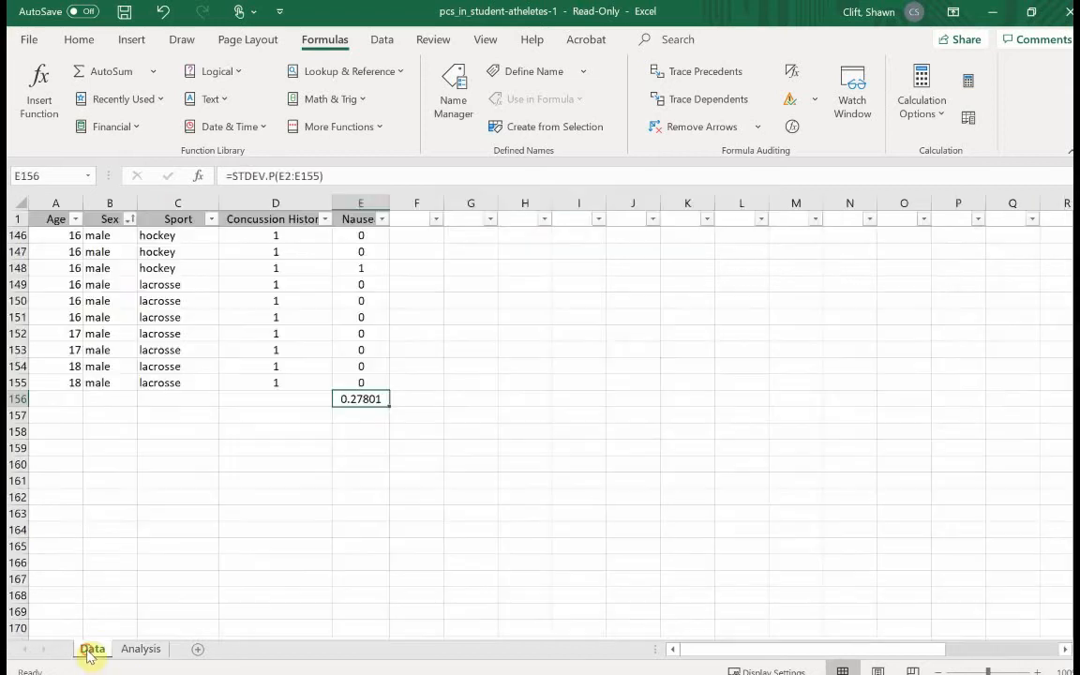
left_click_drag(373, 378, 358, 230)
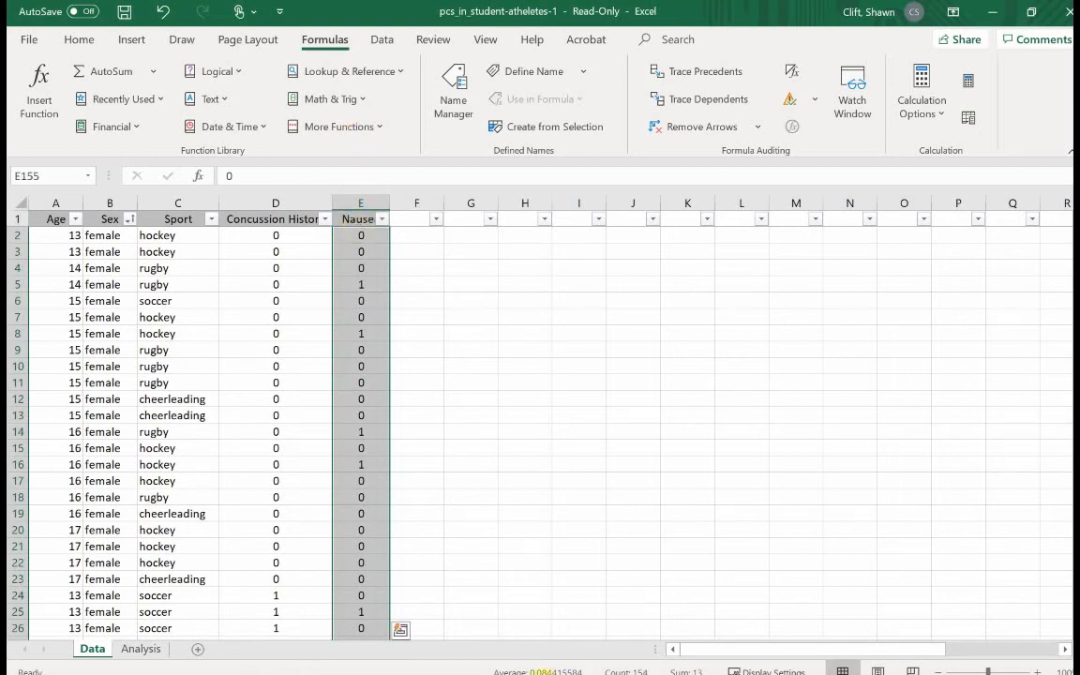
left_click(141, 649)
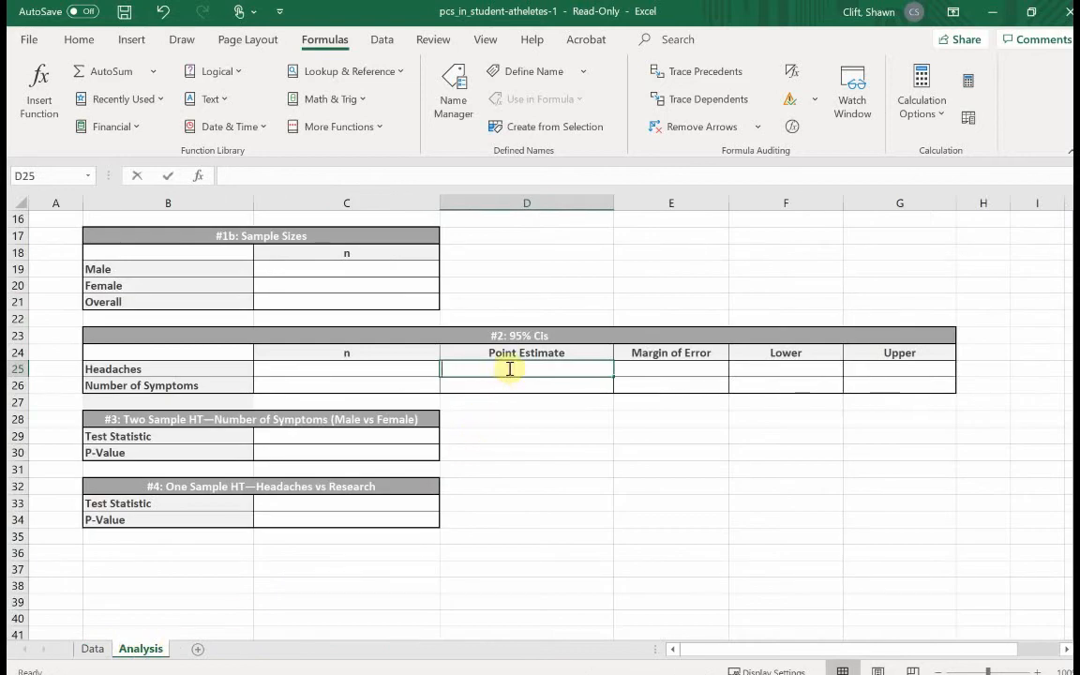
type(".0844")
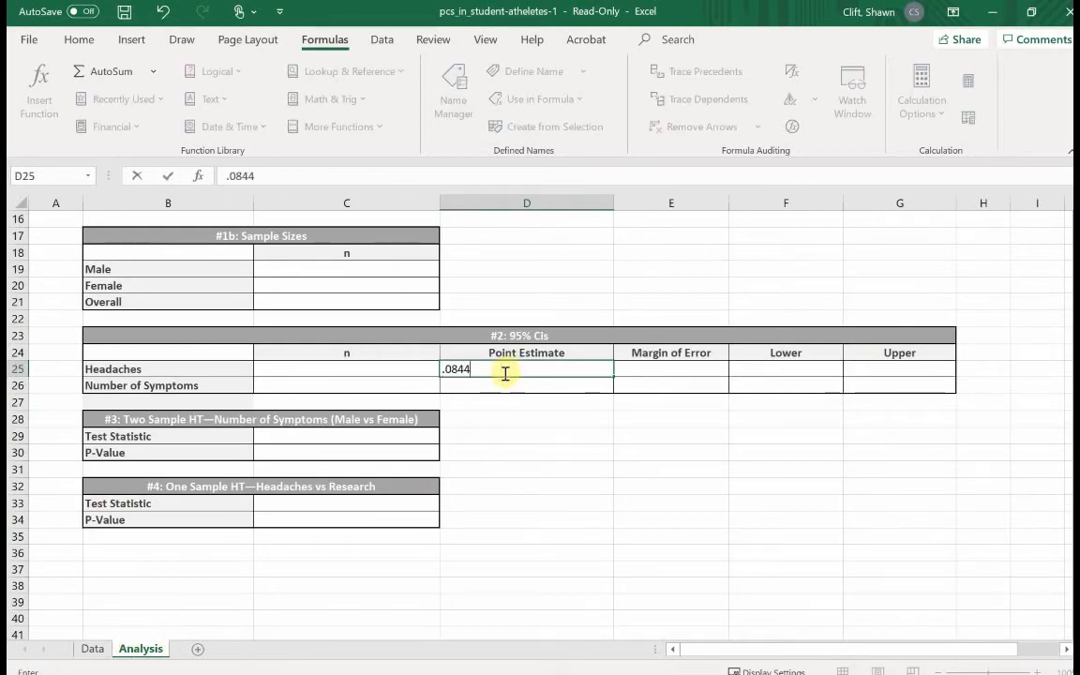
Insert the CONFIDENCE.NORM function in cell H7 of the Data sheet with an alpha of .05
left_click(91, 649)
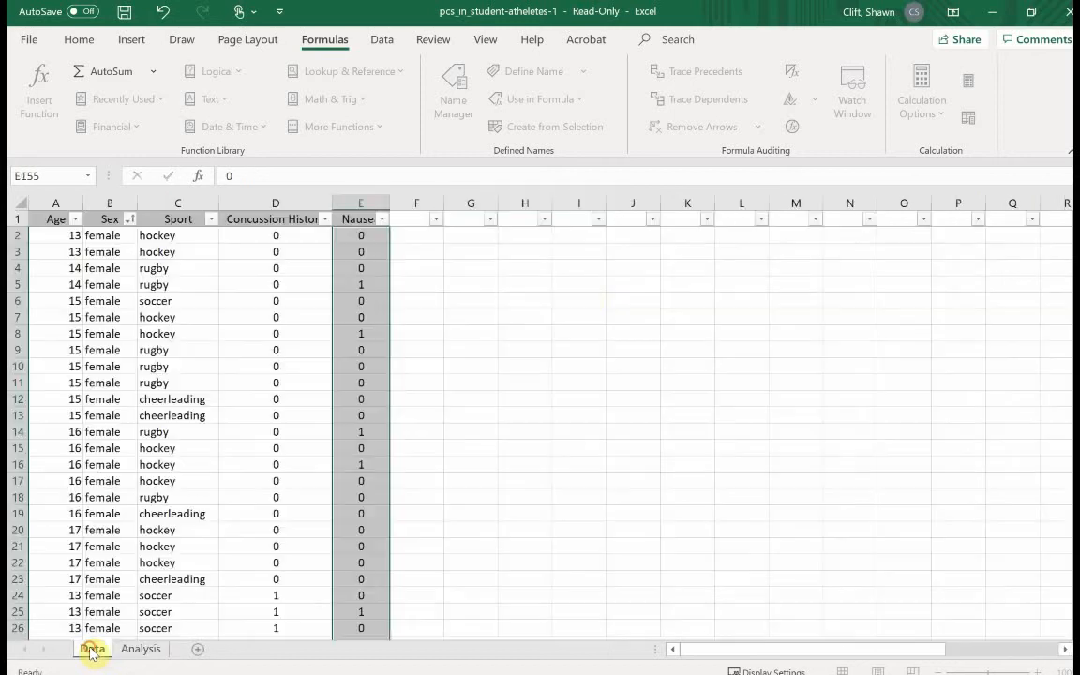
left_click(534, 318)
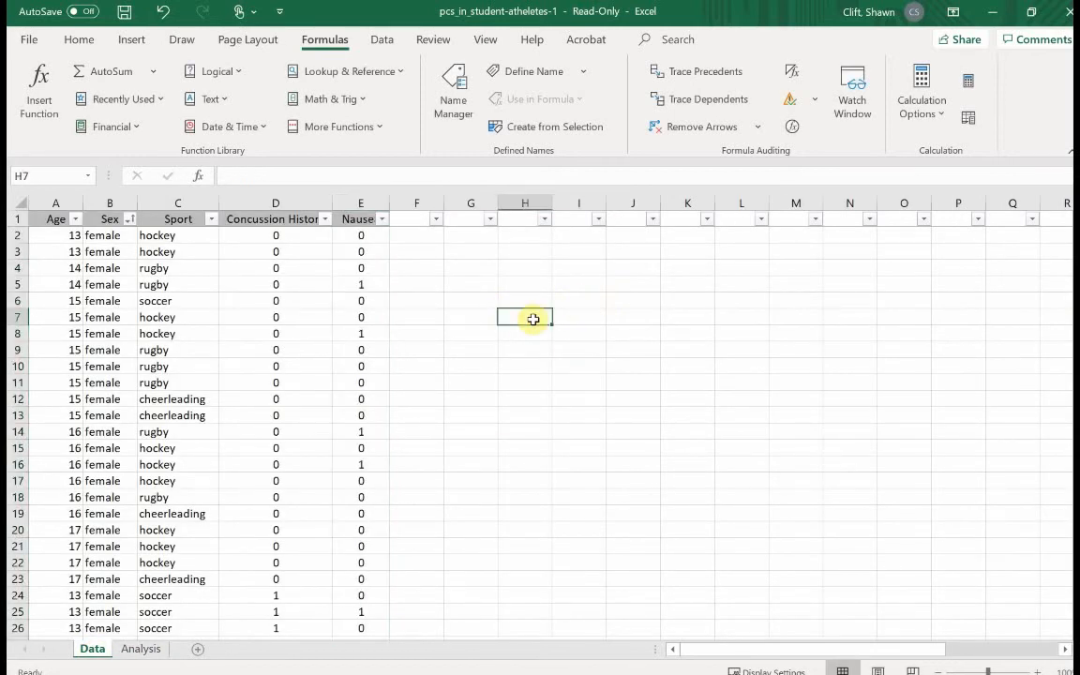
left_click(380, 131)
mouse_move(367, 162)
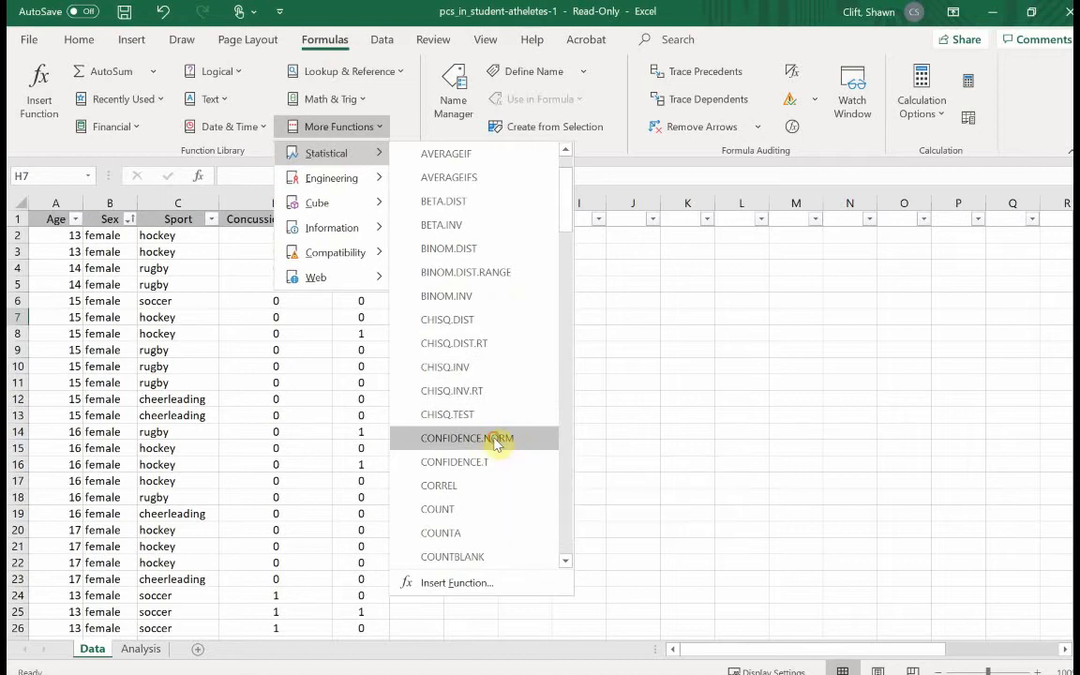
left_click(497, 445)
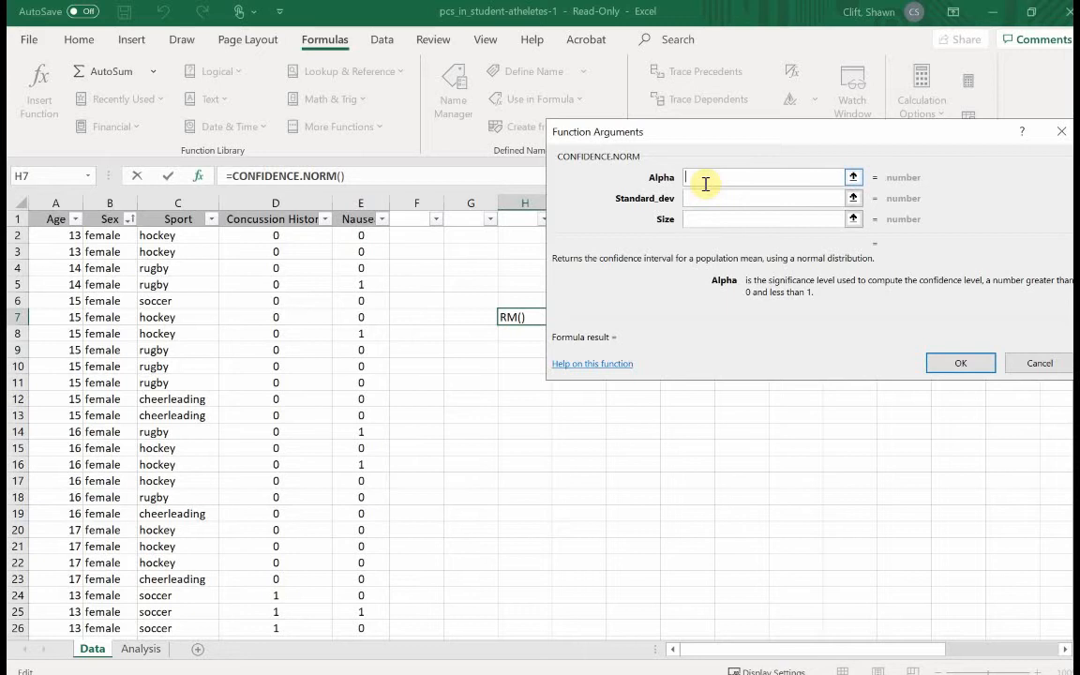
type(".058")
key("BackSpace")
Complete the CONFIDENCE.NORM function with a standard deviation of .27801 and a size of 154
left_click(715, 197)
scroll(446, 465, "down", 18)
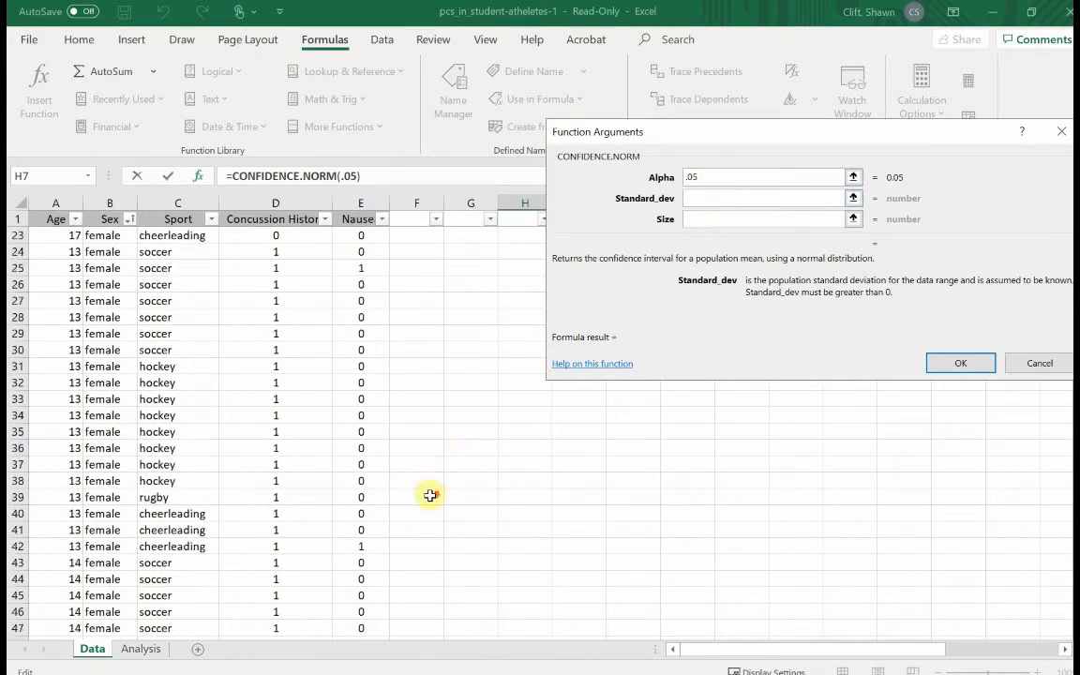
scroll(432, 506, "down", 20)
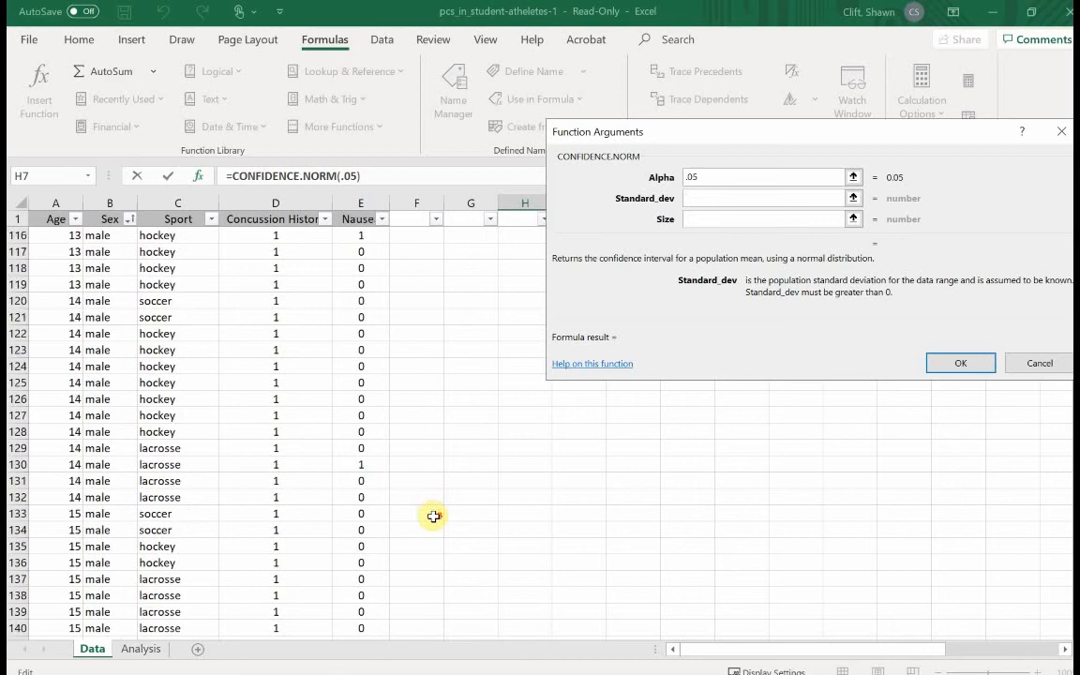
scroll(432, 524, "up", 5)
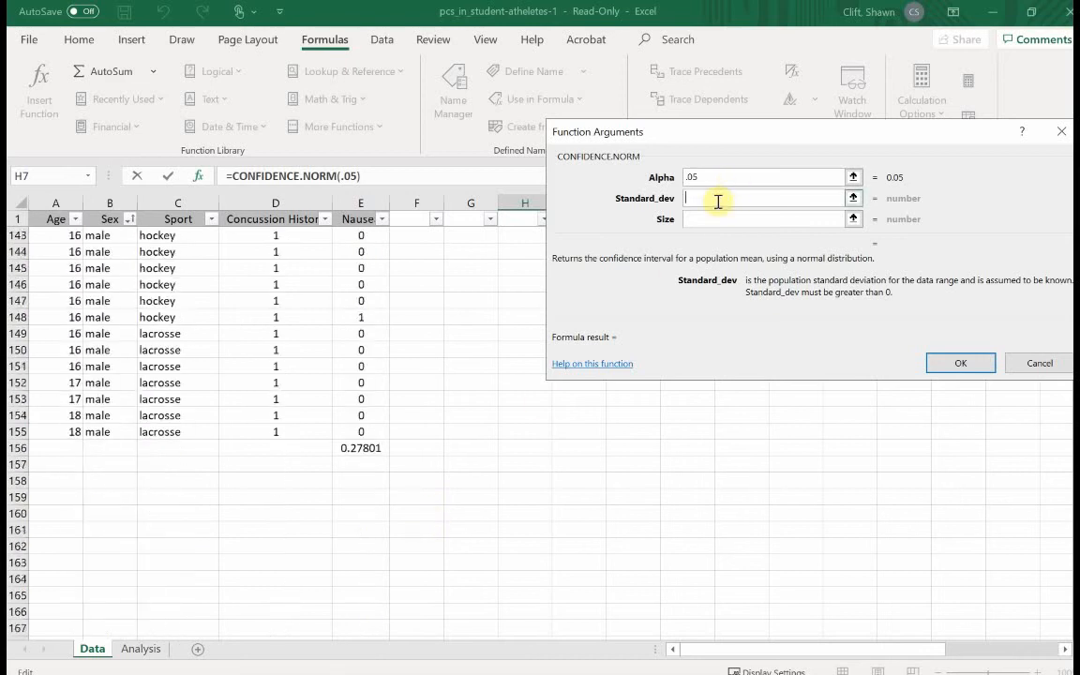
type(".27801")
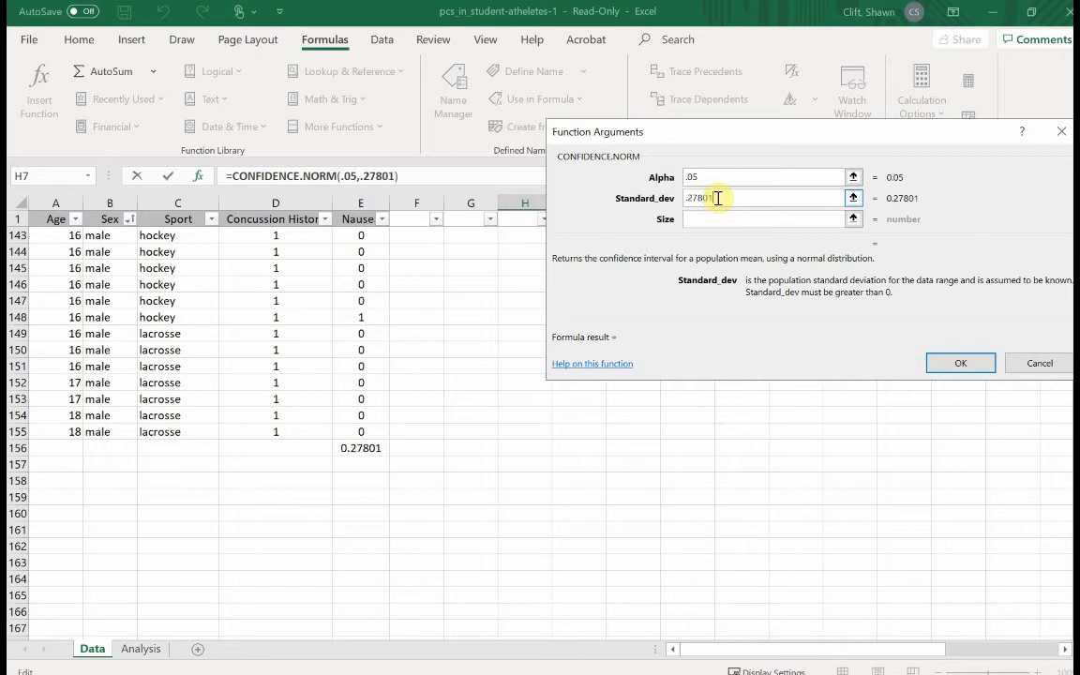
left_click(714, 220)
type("154")
left_click(942, 366)
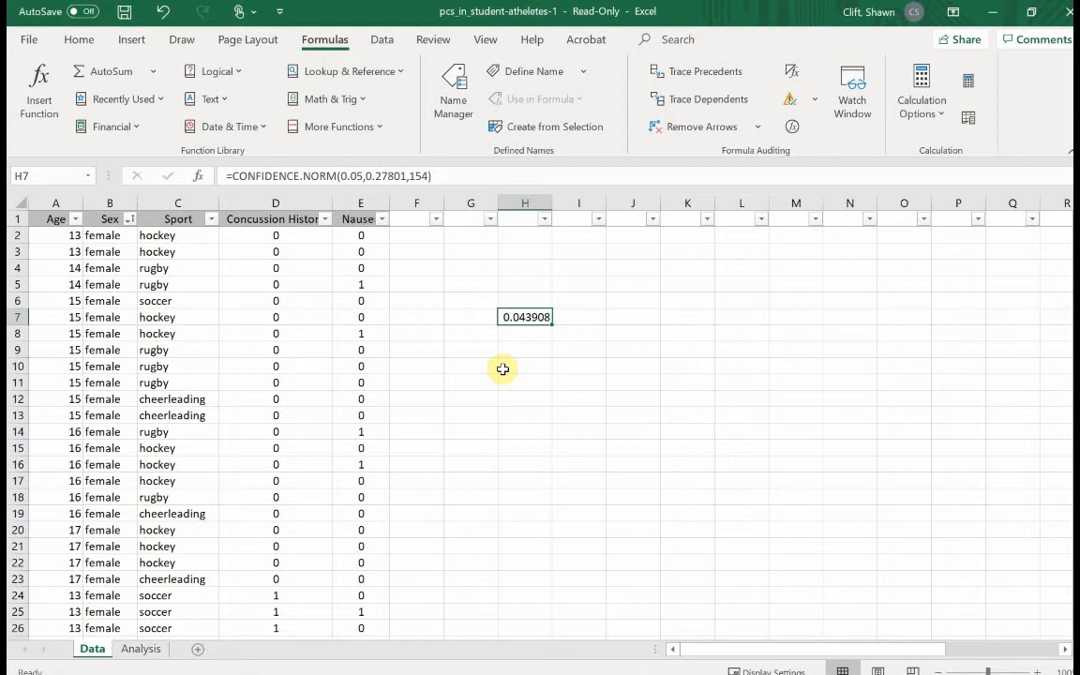
Enter .0439 as the Headaches margin of error in cell E25 of the Analysis sheet
left_click(140, 649)
left_click(691, 370)
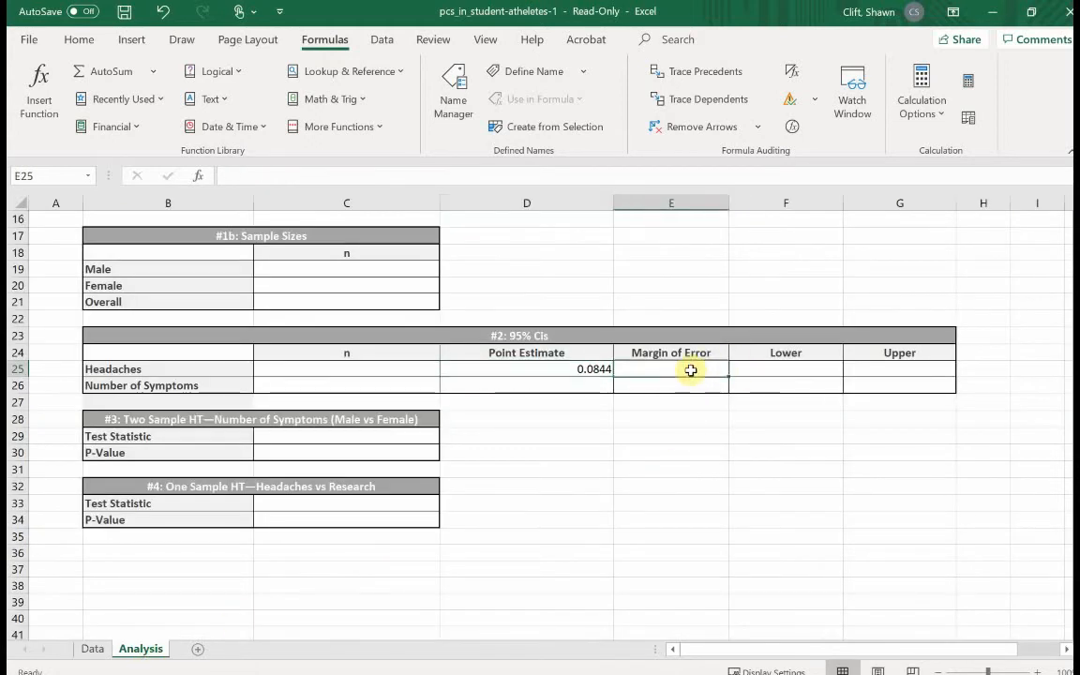
type(".0439")
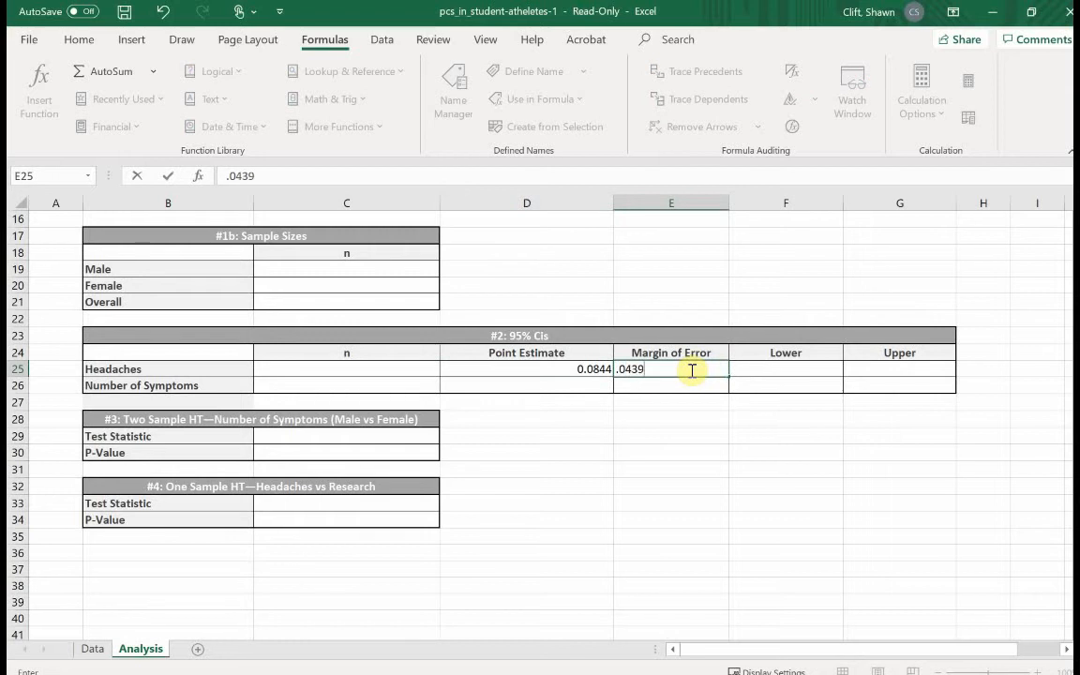
Calculate the Headaches lower confidence limit in cell F25 with the formula =D25-E25
left_click(772, 369)
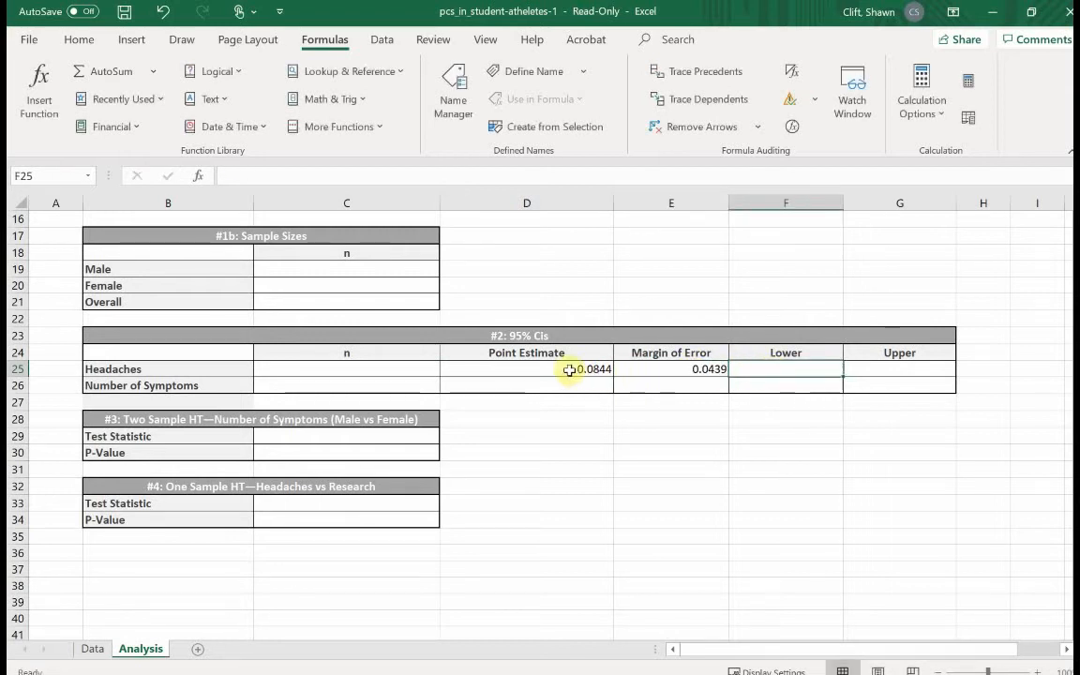
left_click(295, 177)
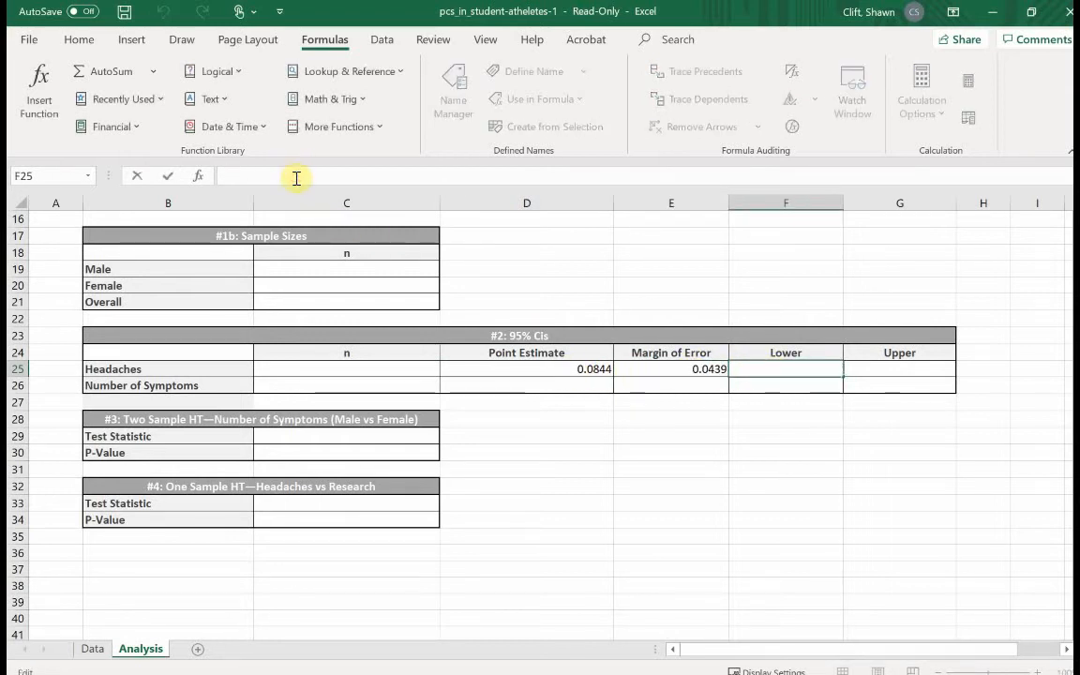
type("=")
left_click(548, 370)
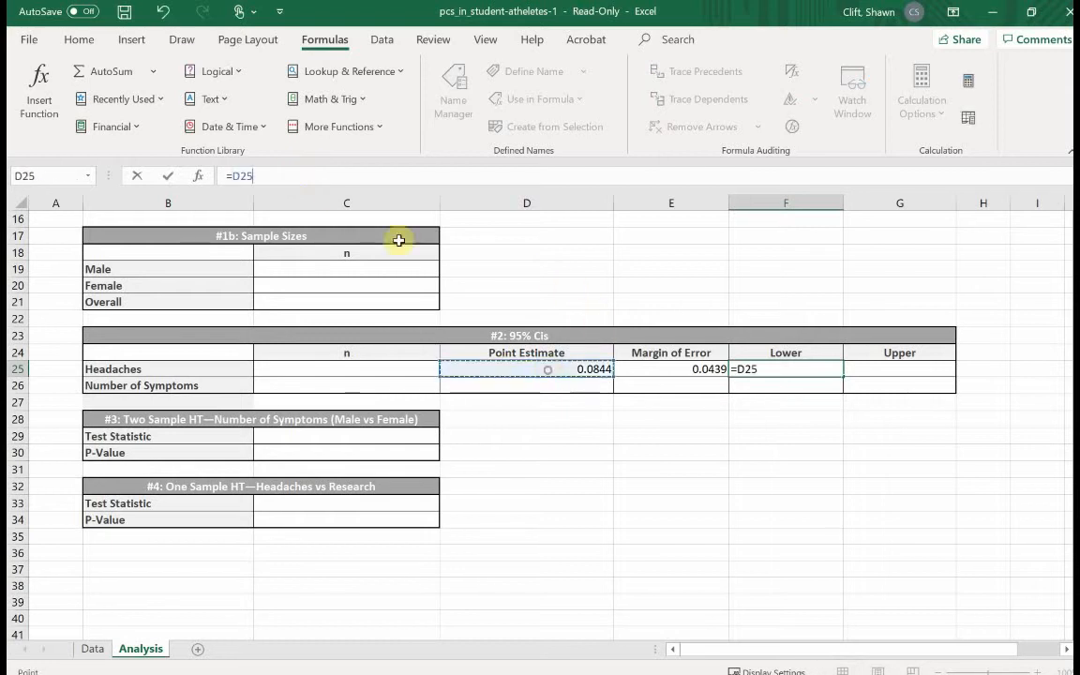
type("-")
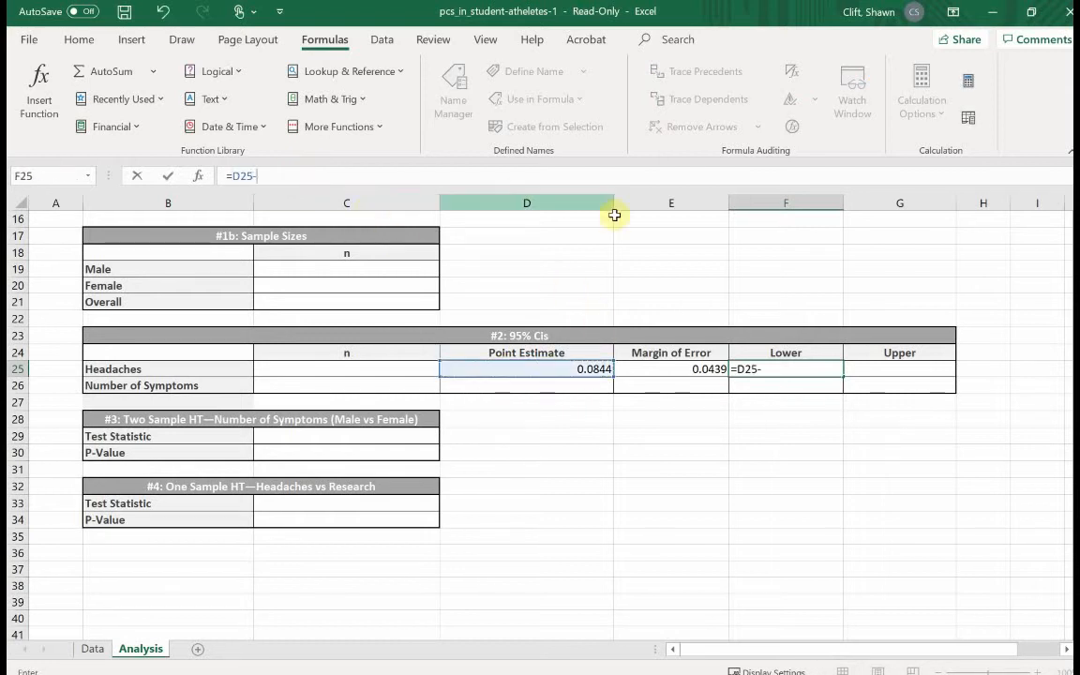
left_click(681, 373)
key("Return")
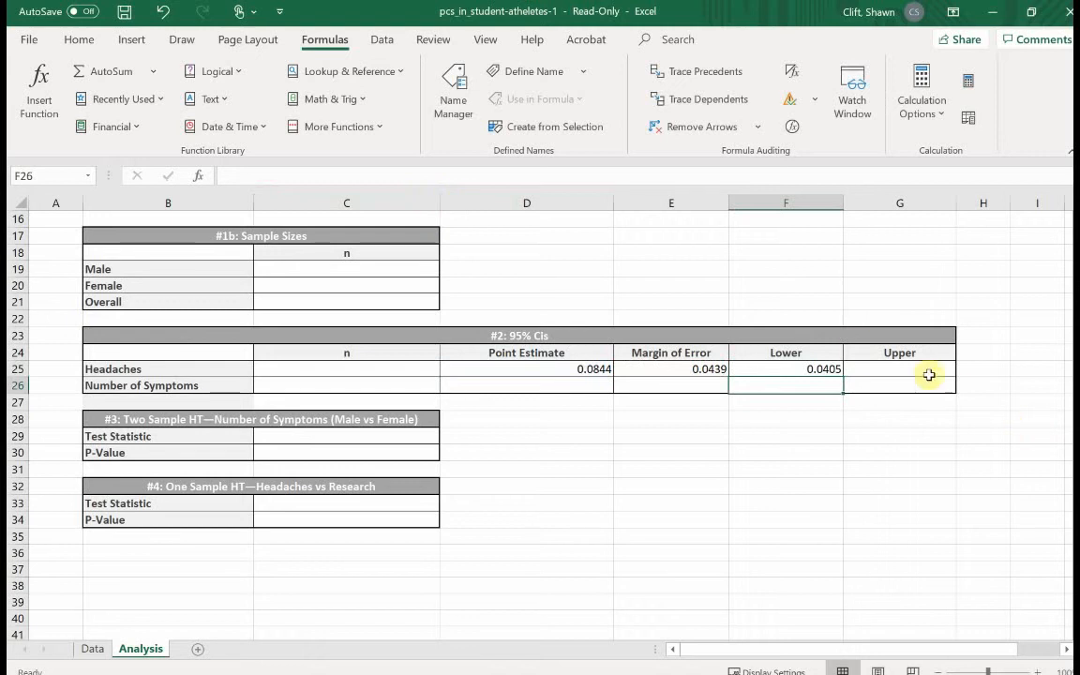
Calculate the Headaches upper confidence limit in cell G25 with the formula =D25+E25
left_click(892, 367)
left_click(322, 176)
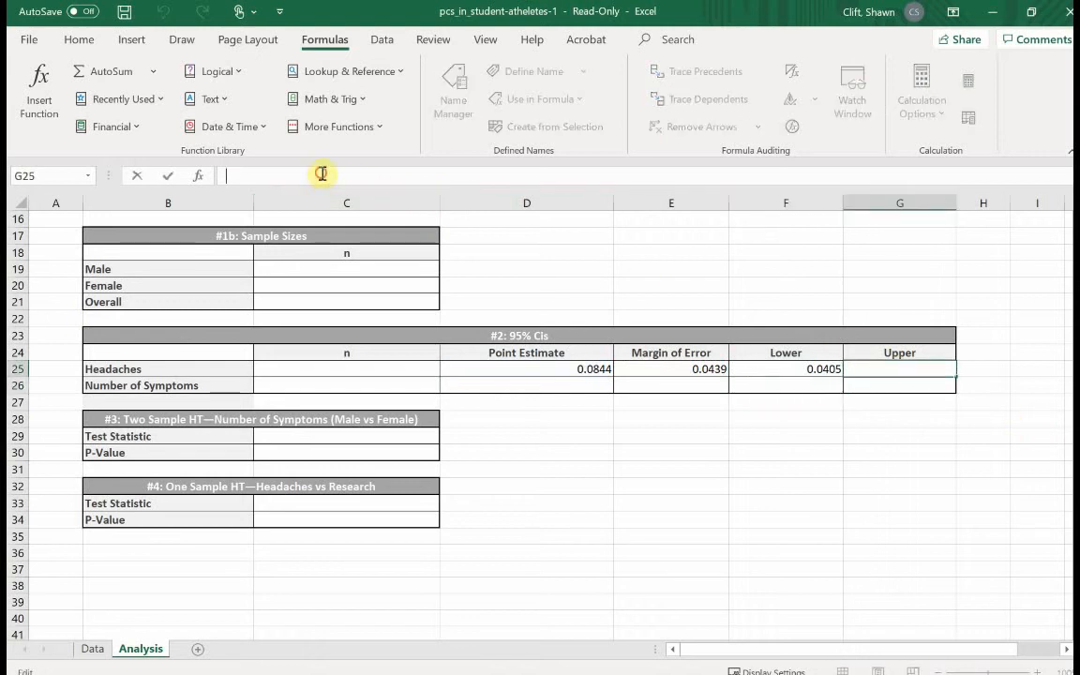
type("=")
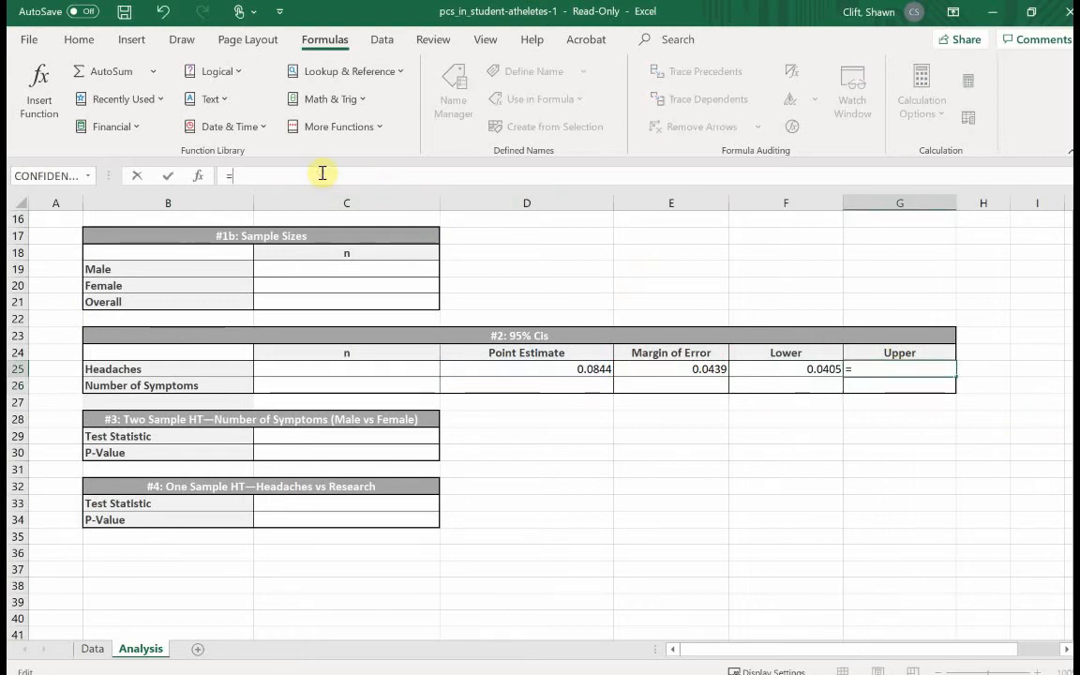
left_click(472, 368)
type("+")
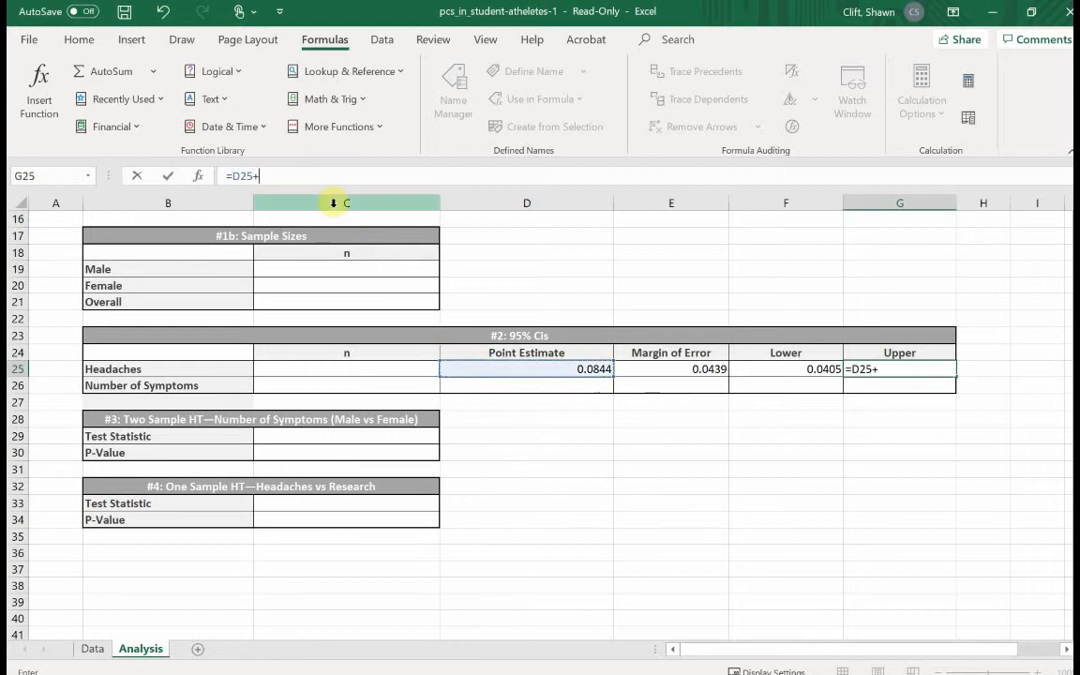
left_click(708, 369)
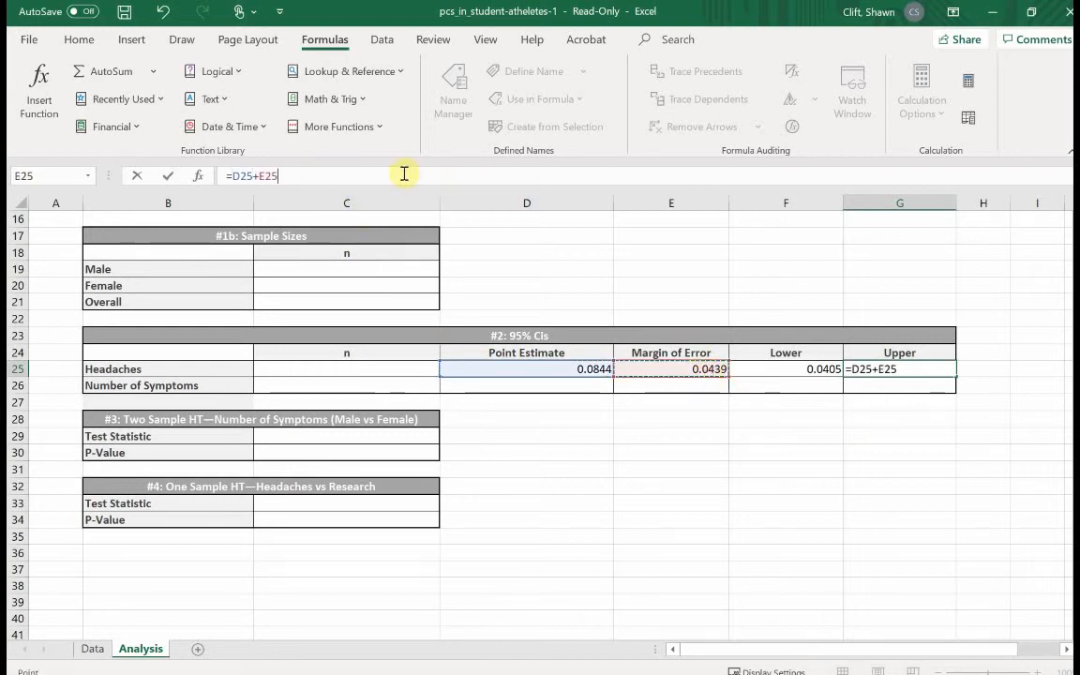
key("Return")
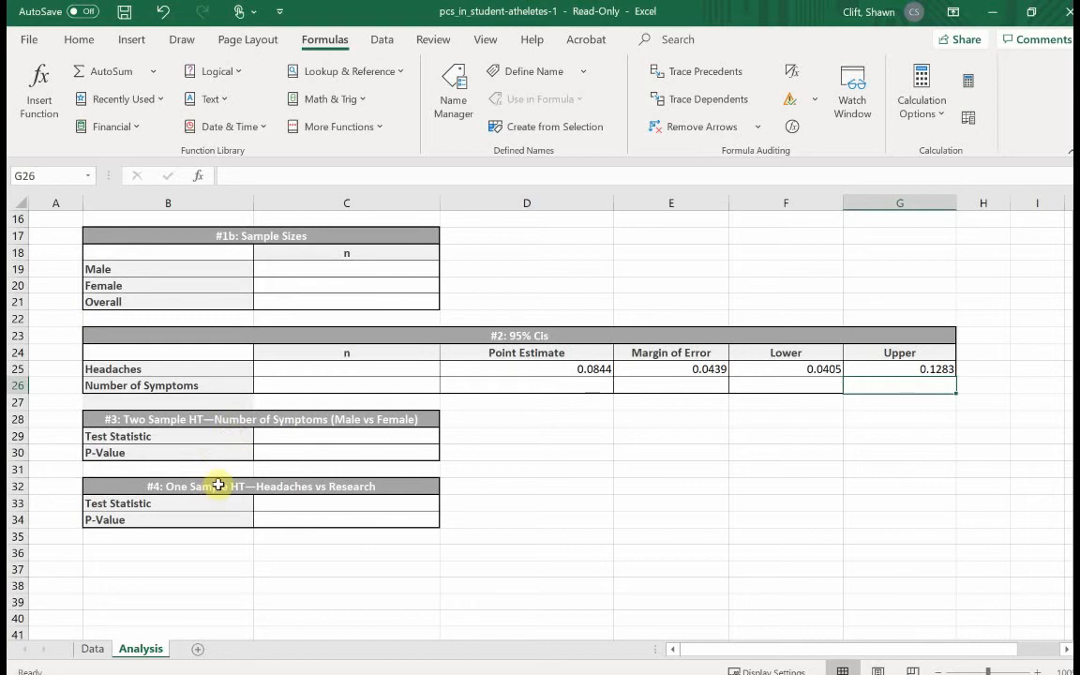
Return to the Data sheet and select the empty cell G12 beside the data
left_click(92, 649)
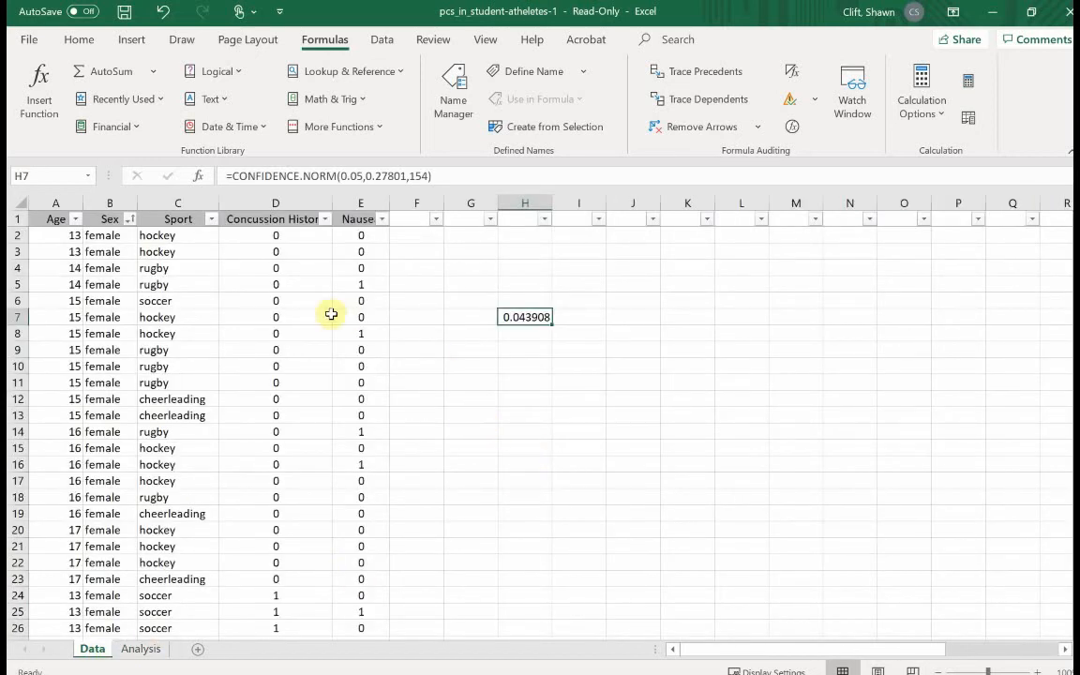
scroll(368, 386, "down", 16)
scroll(415, 421, "up", 16)
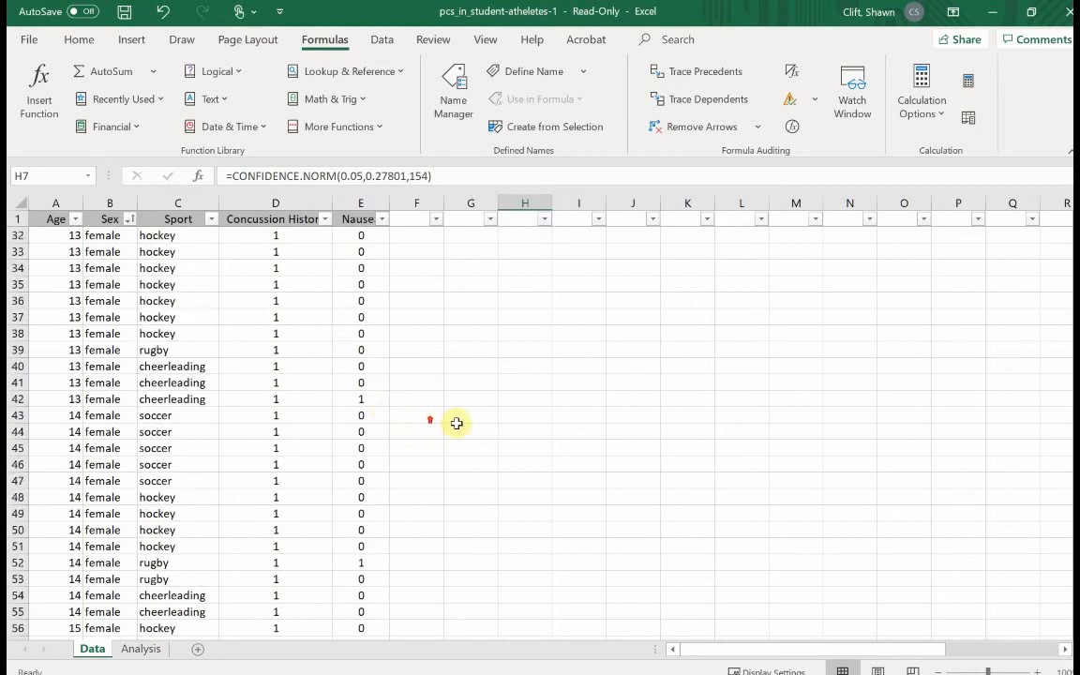
left_click(634, 317)
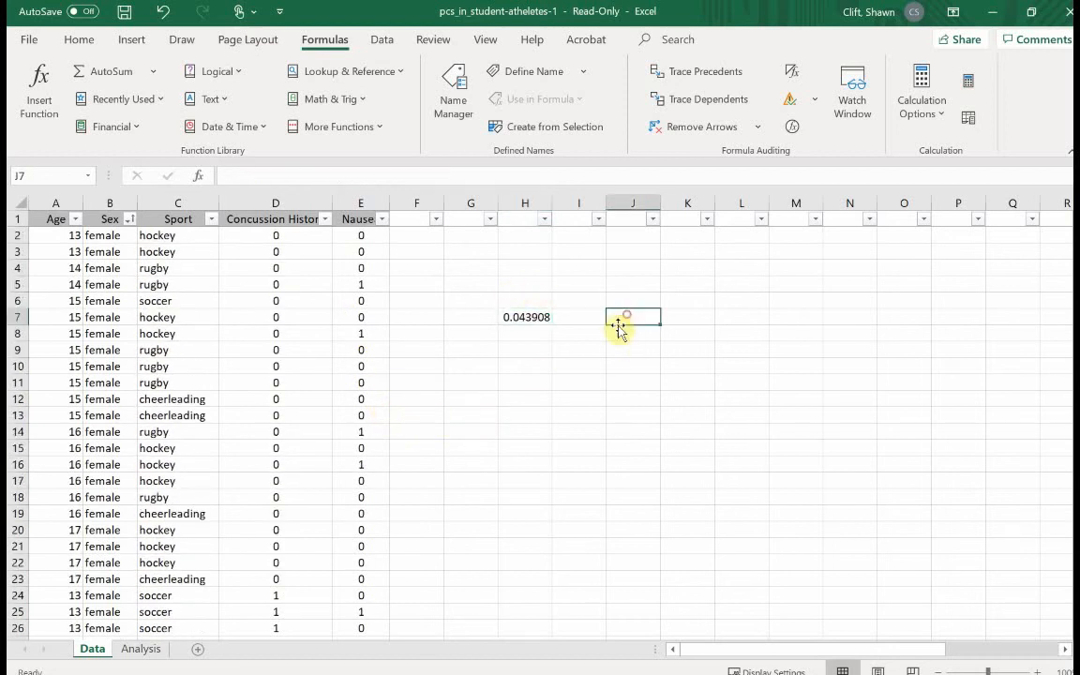
left_click(493, 395)
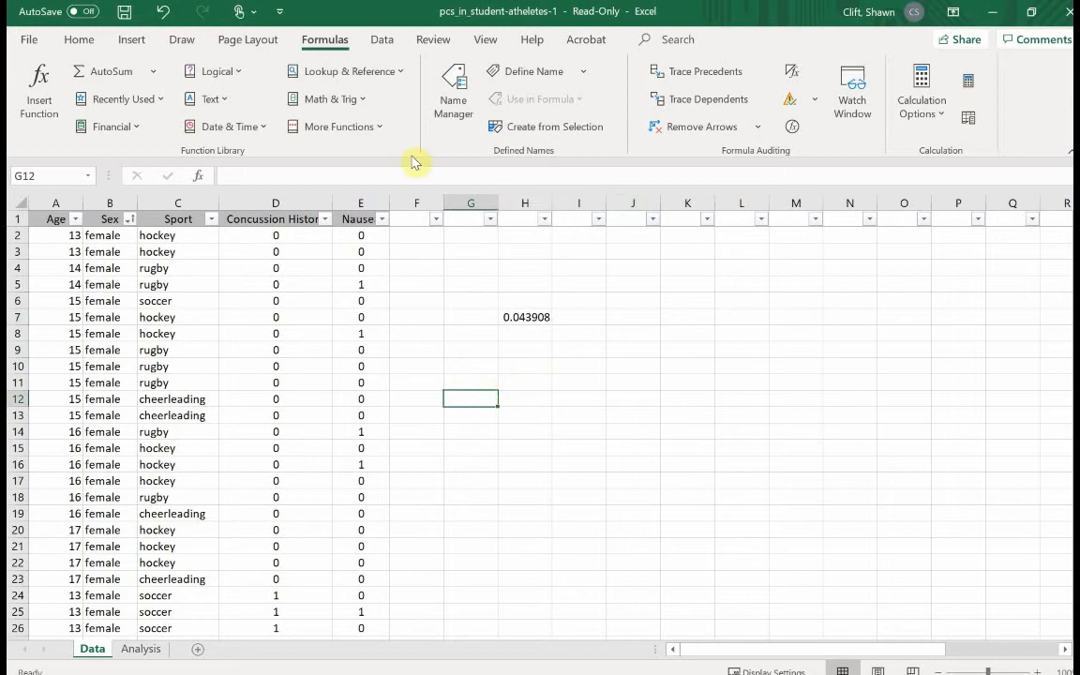
left_click(383, 130)
mouse_move(375, 159)
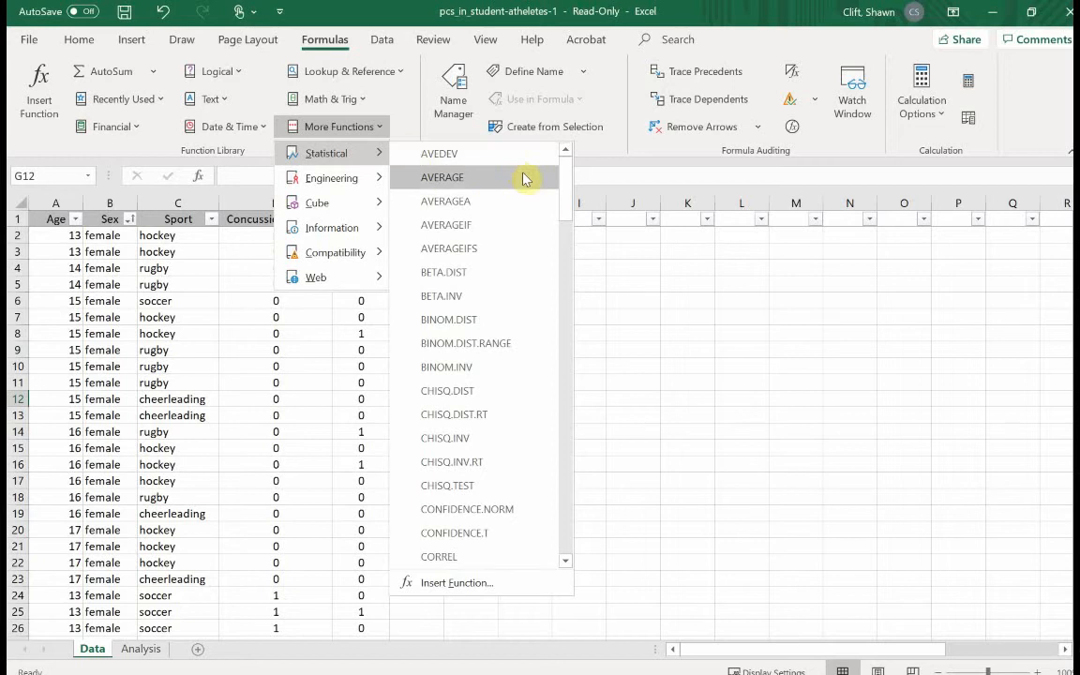
left_click(652, 298)
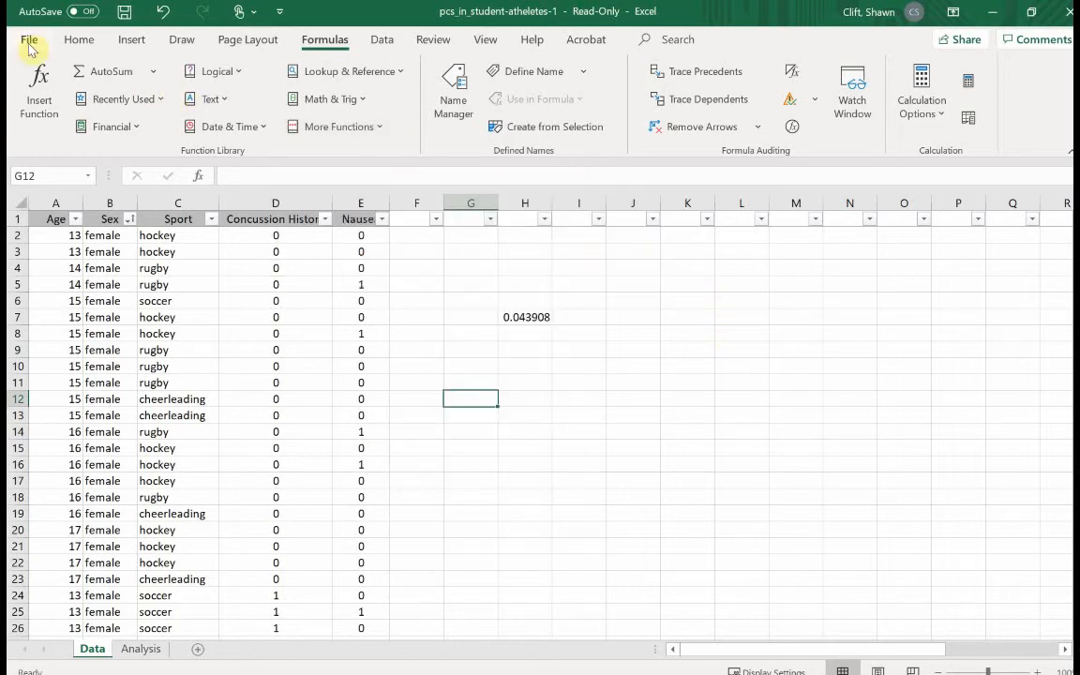
Check in the Excel add-in options that the Analysis ToolPak is enabled, and confirm the add-in selection
left_click(380, 39)
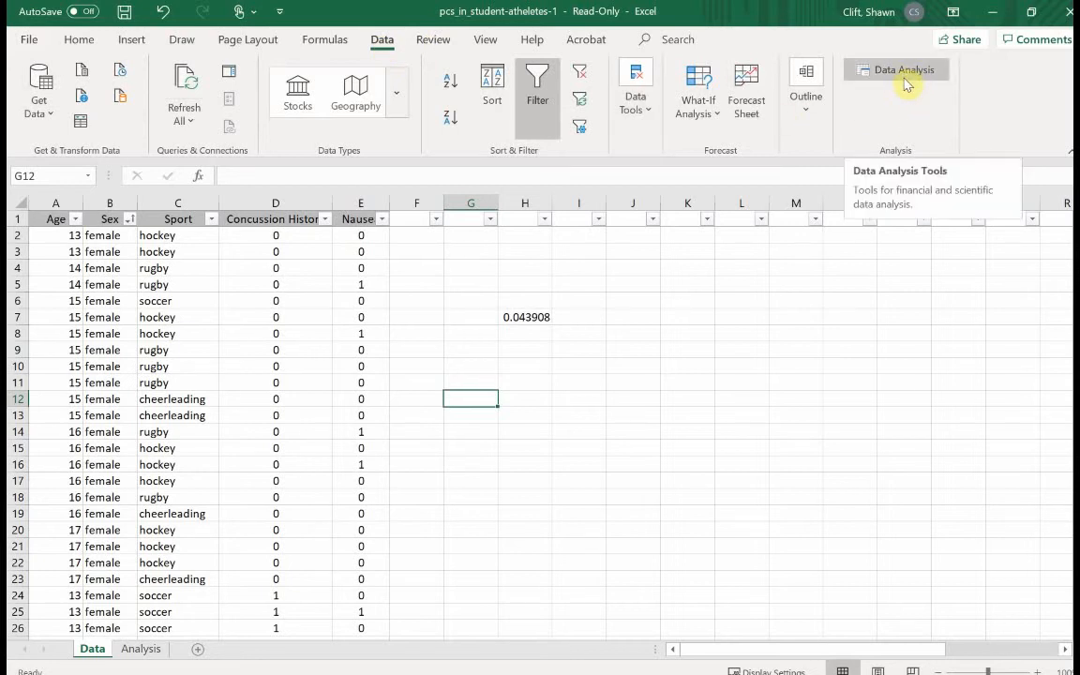
left_click(29, 40)
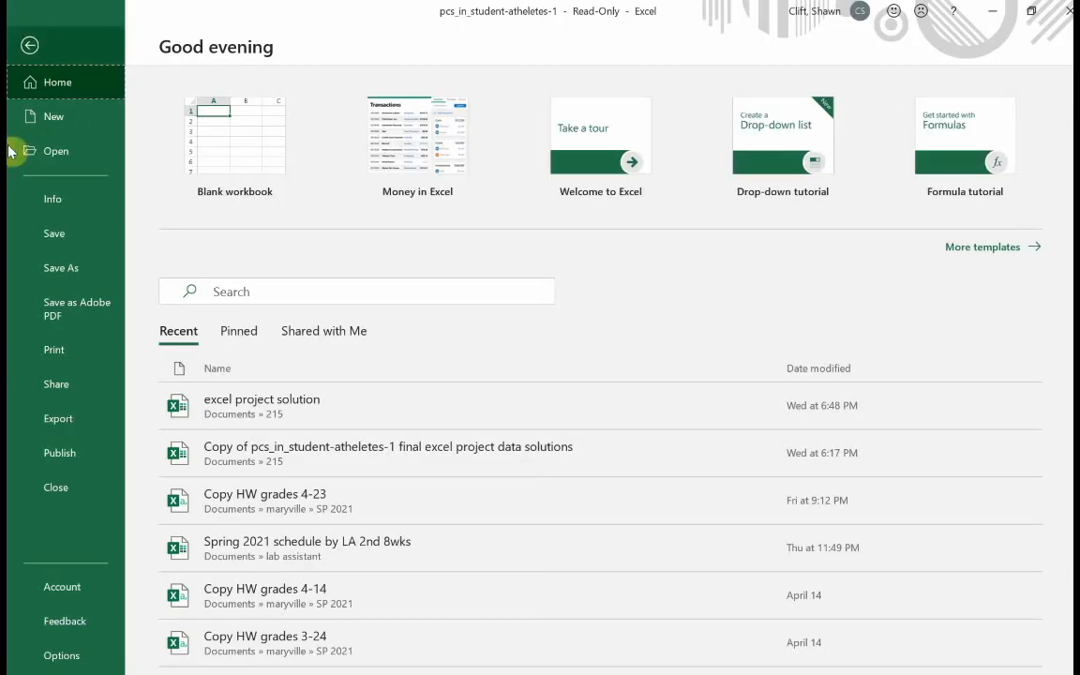
left_click(64, 654)
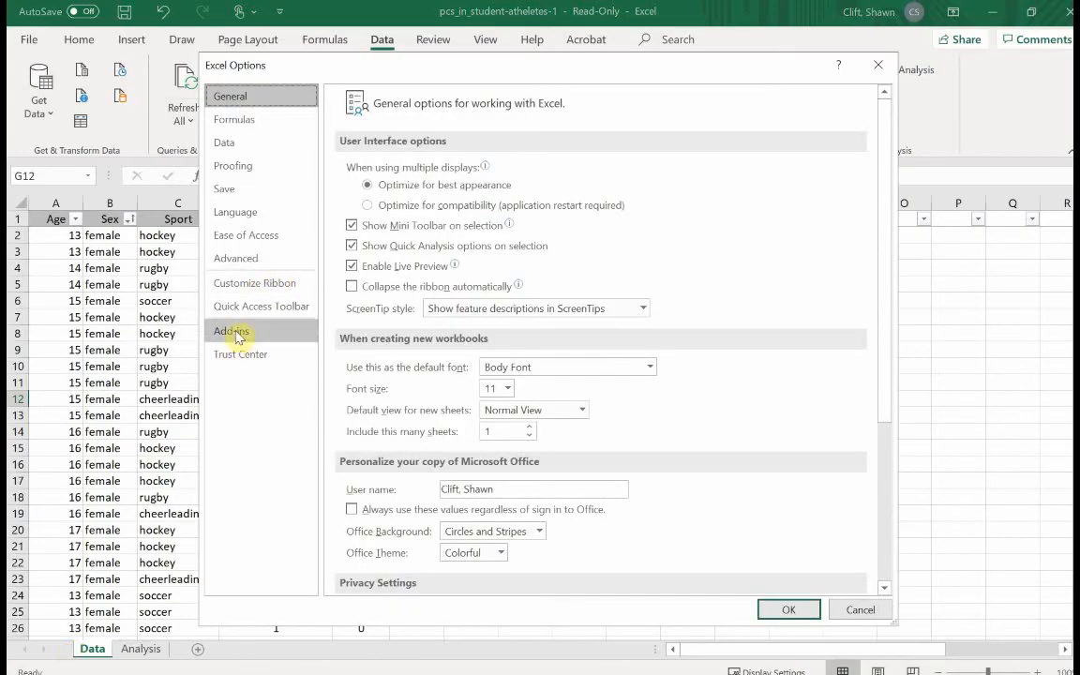
left_click(234, 334)
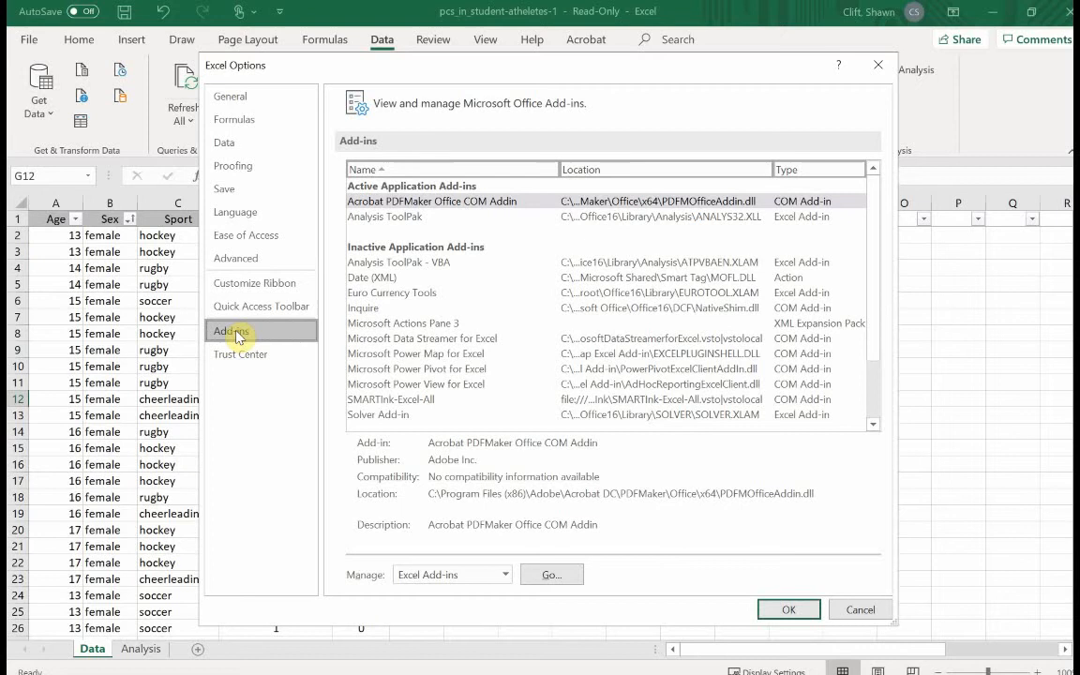
left_click(392, 223)
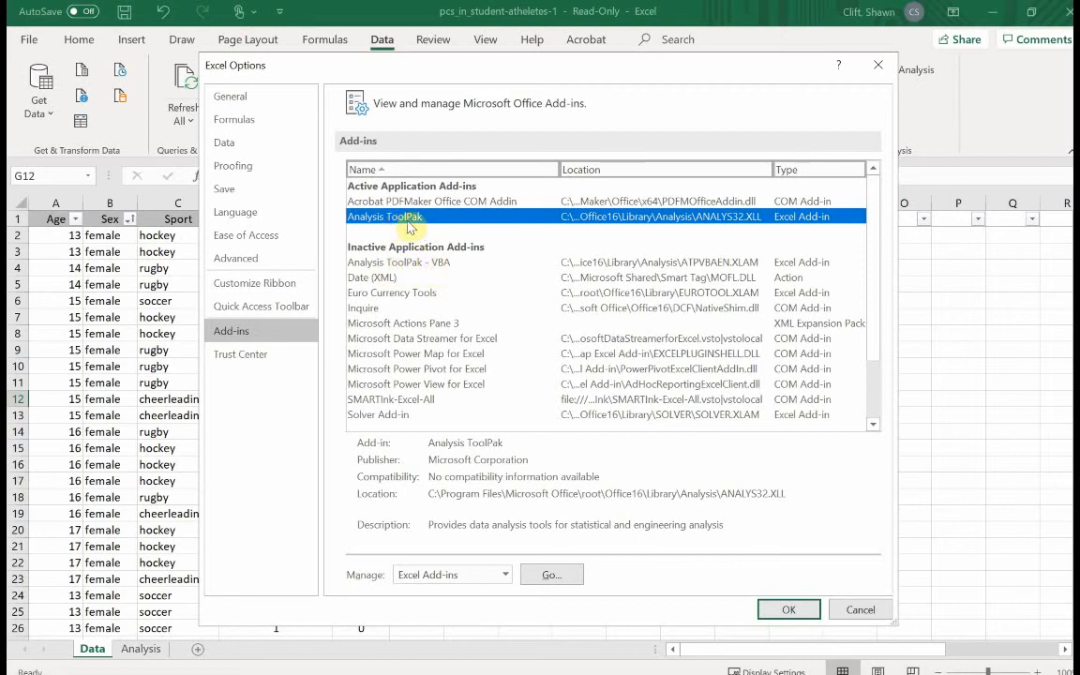
left_click(552, 574)
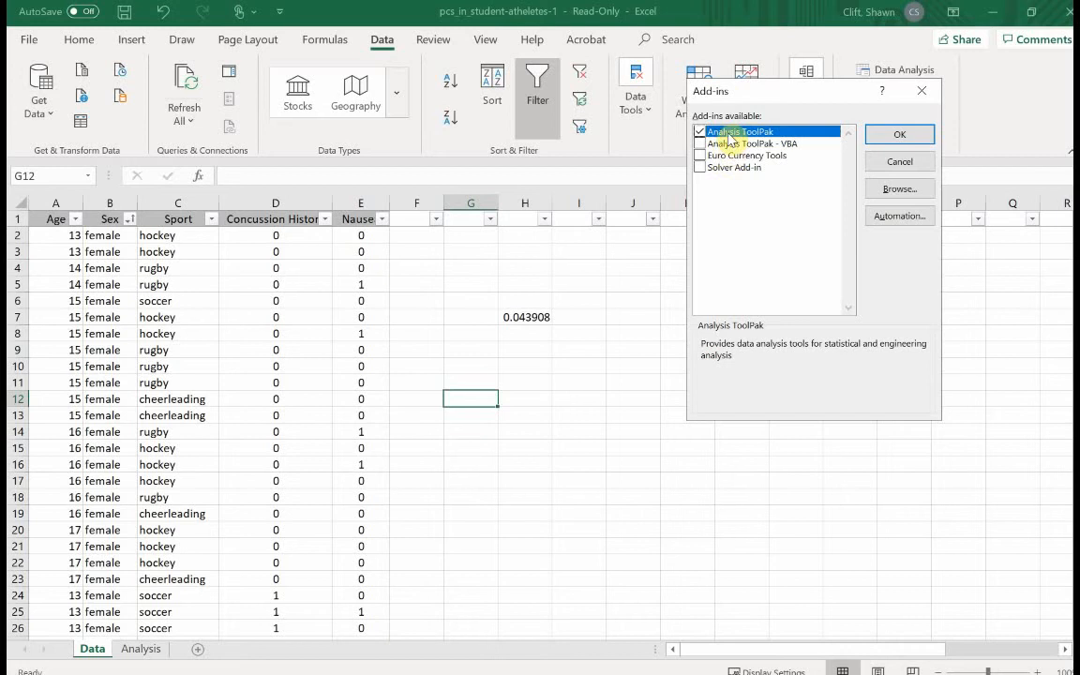
left_click(887, 137)
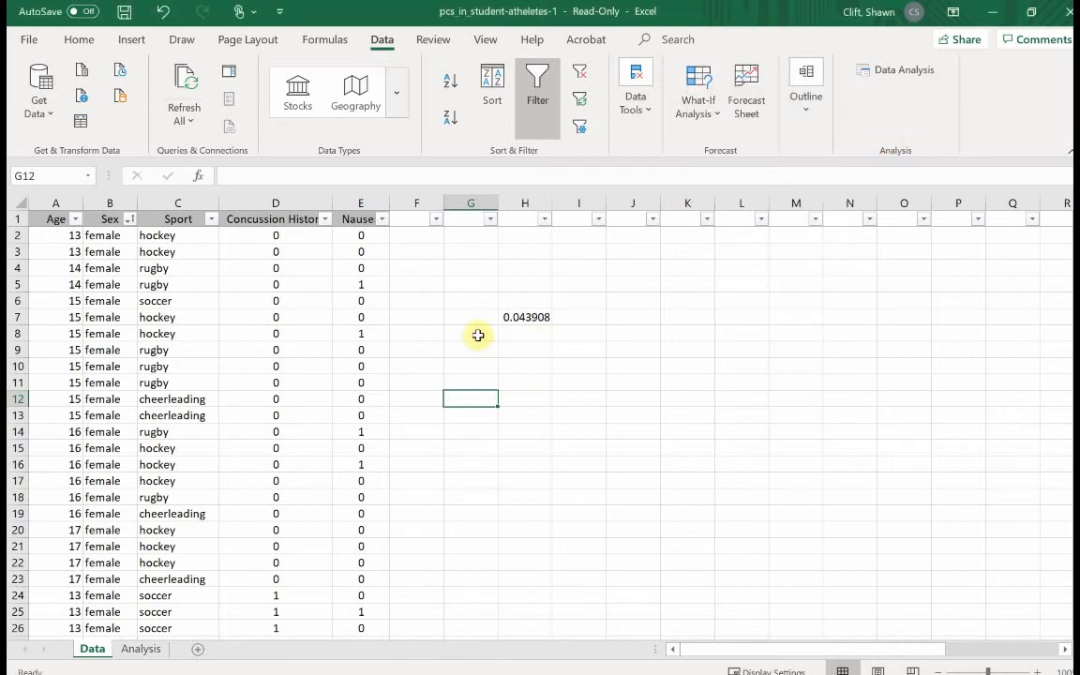
Set up a two-sample t-Test assuming unequal variances, with variable ranges D2:D79 and D80:D155 and a hypothesized mean difference of 0
left_click(914, 75)
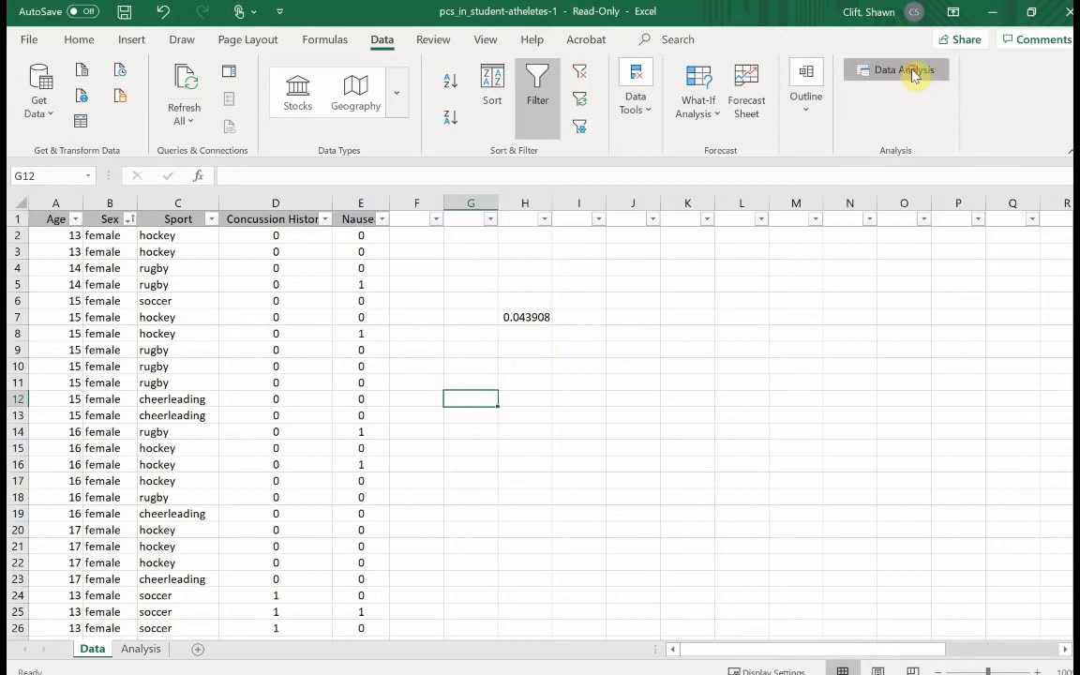
left_click_drag(907, 236, 902, 310)
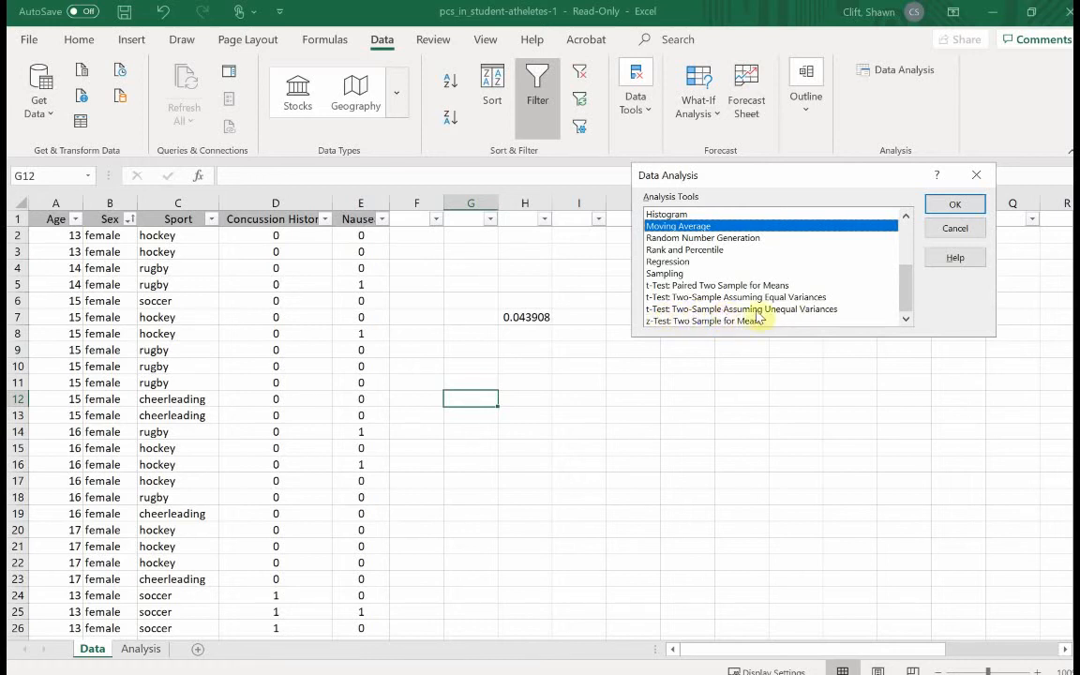
left_click(795, 310)
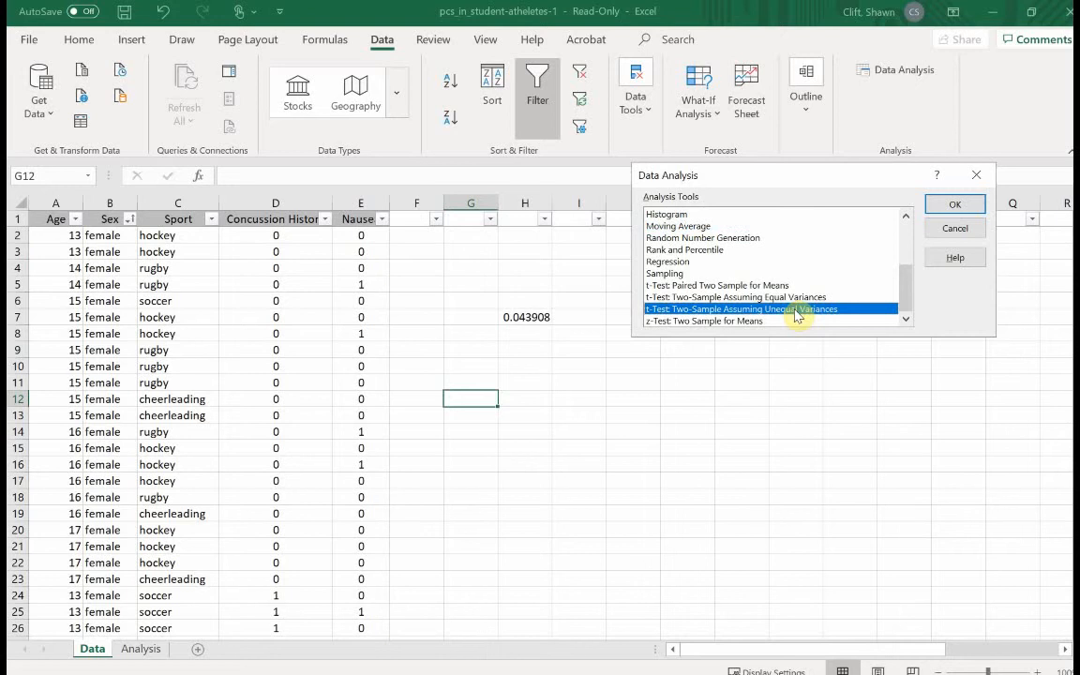
left_click(955, 206)
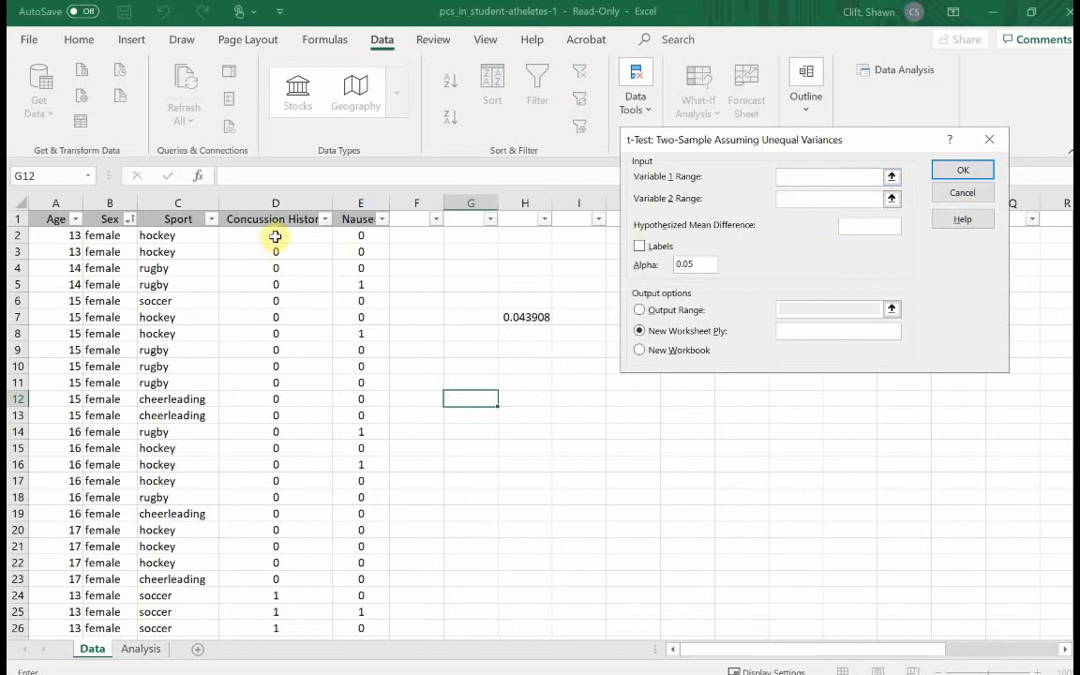
left_click_drag(275, 236, 273, 570)
left_click(802, 201)
scroll(181, 506, "down", 4)
left_click_drag(276, 383, 279, 595)
left_click(879, 225)
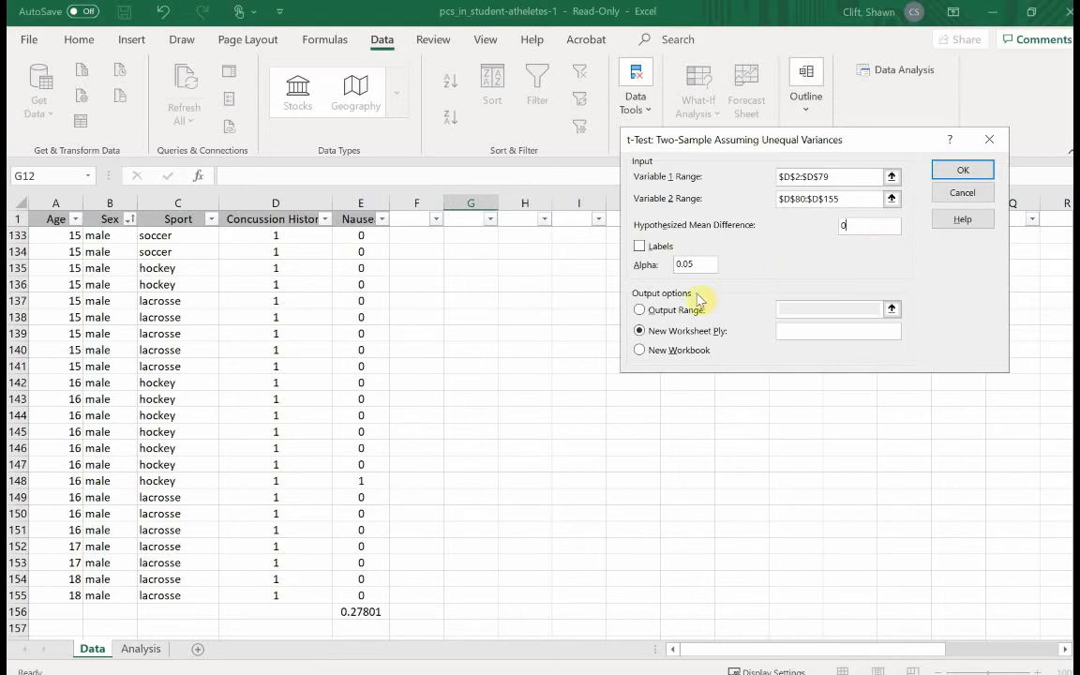
Run the t-test with its output range starting at G134, and widen columns G and H to fit the results table
left_click(640, 309)
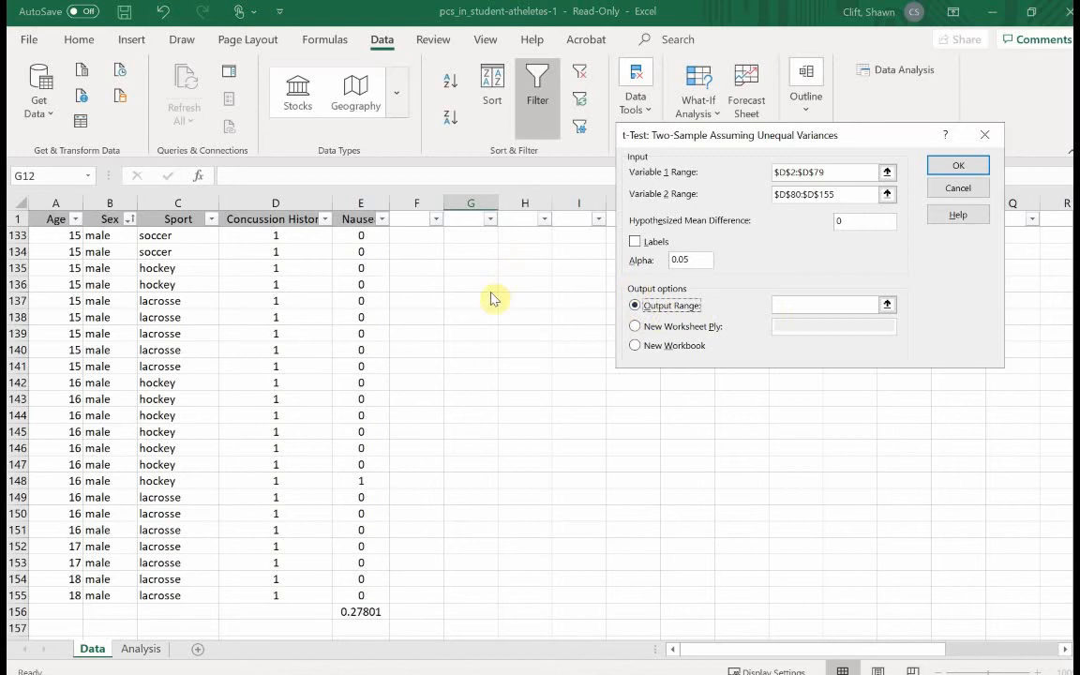
left_click(815, 304)
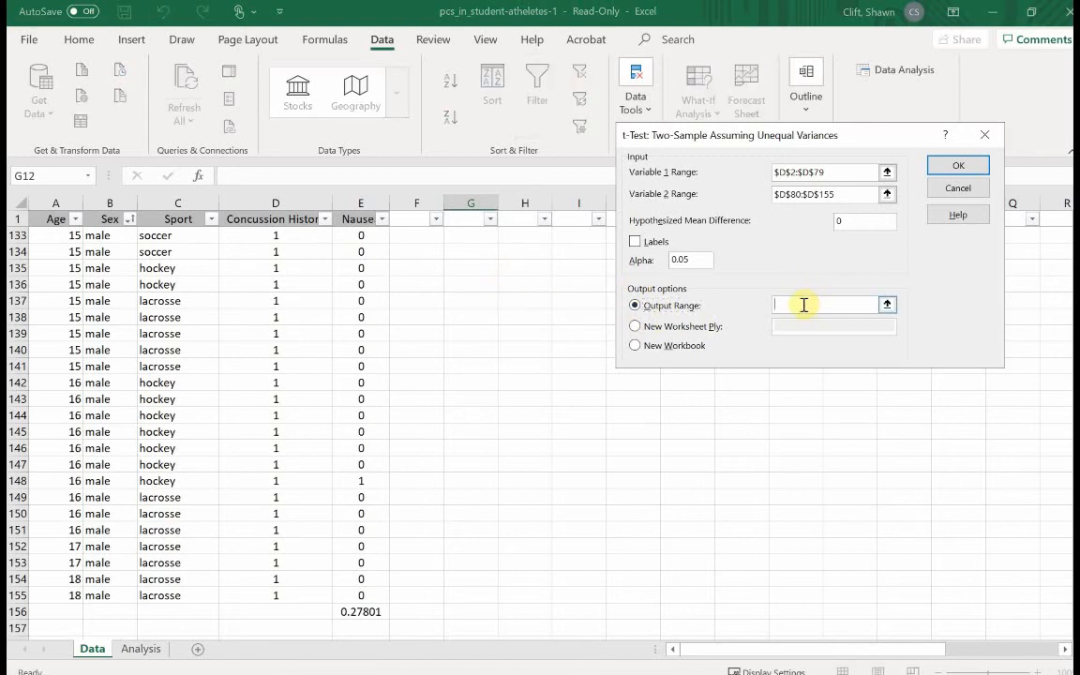
type("G13")
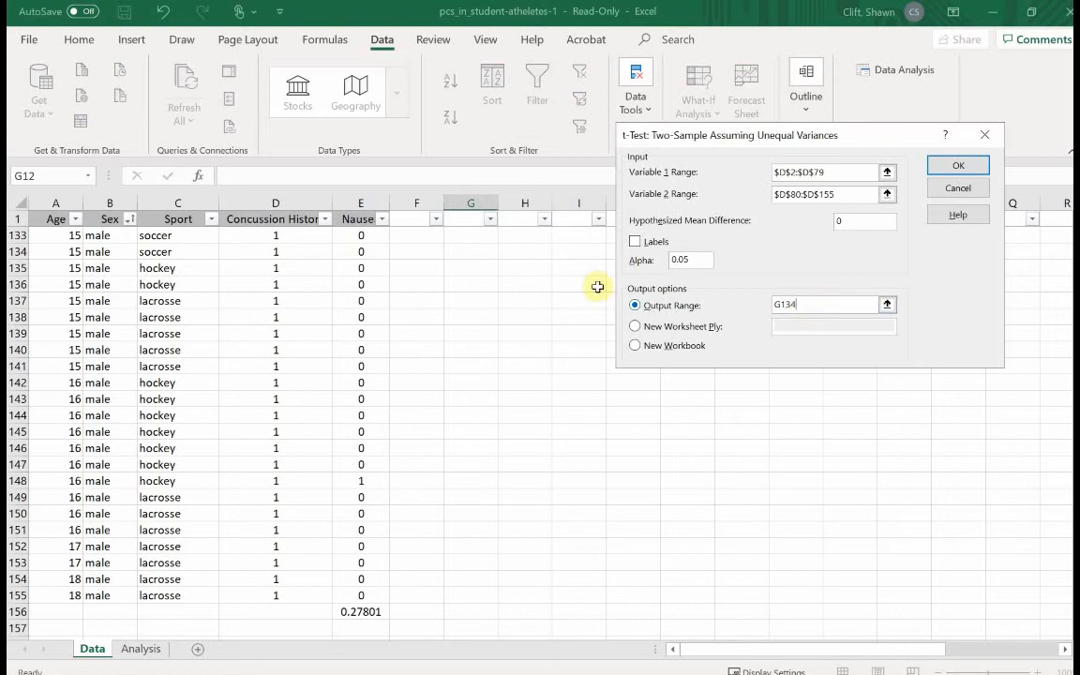
type("4")
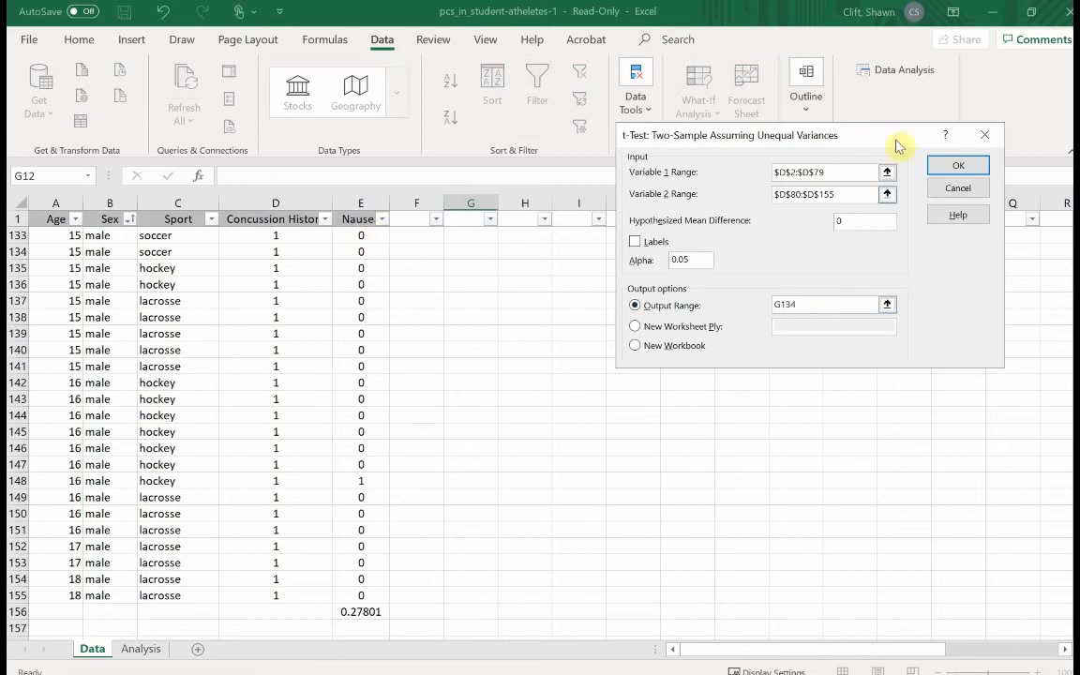
left_click(949, 166)
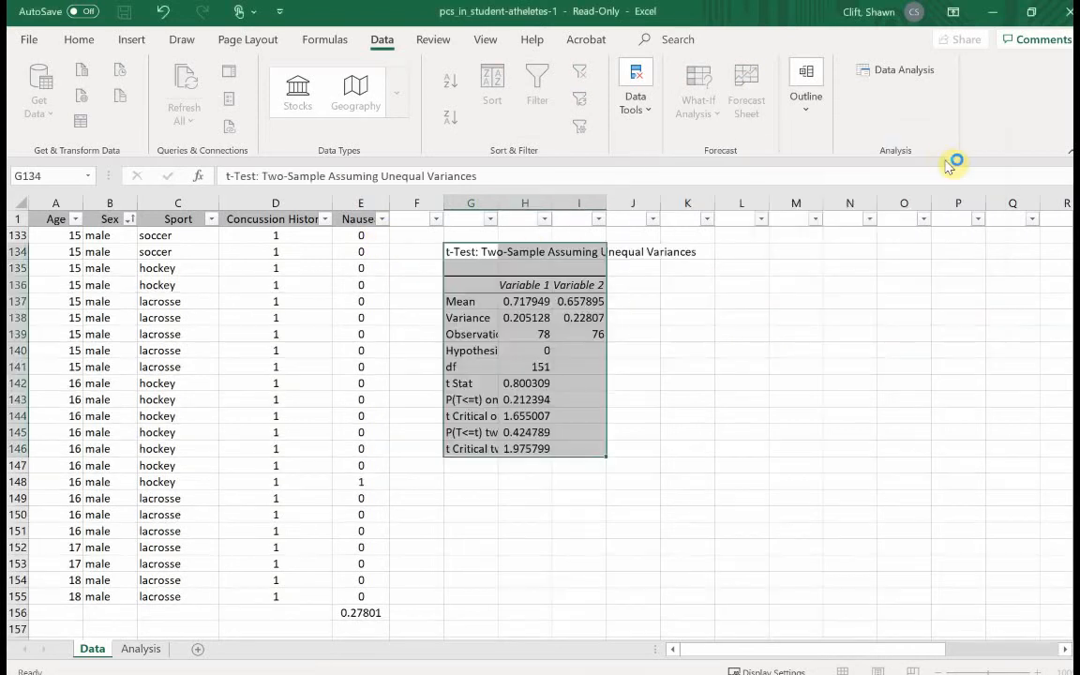
left_click_drag(498, 208, 624, 210)
left_click_drag(535, 208, 570, 208)
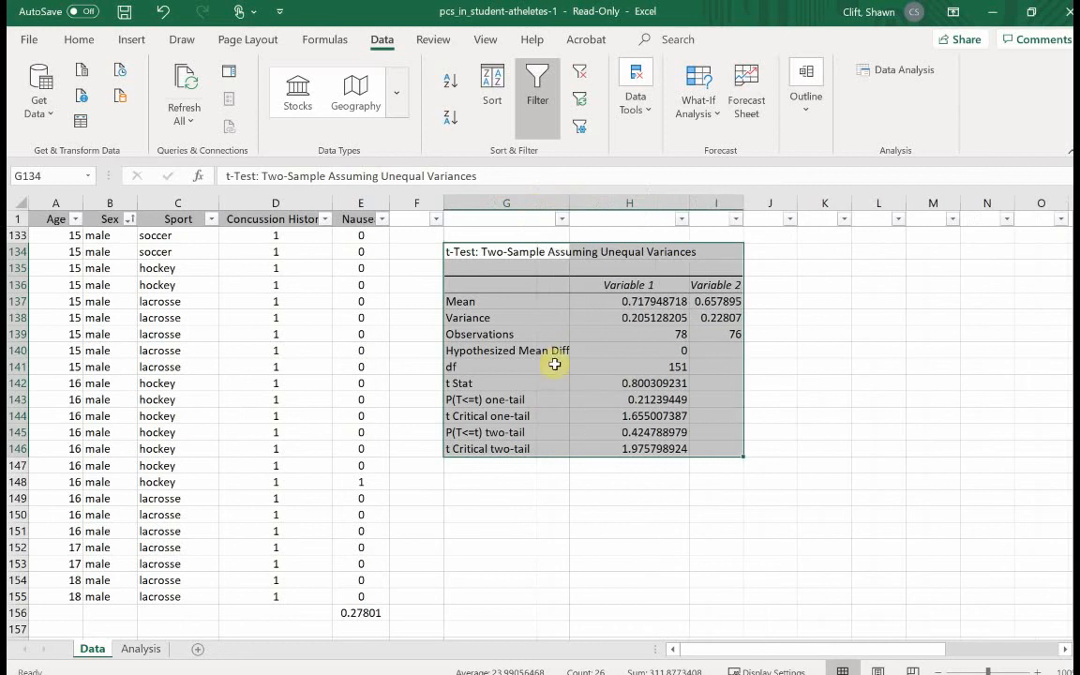
Examine the t statistic and the one-tail and two-tail P-values in the t-test output against the hypothesis test tables on the Analysis sheet
left_click(619, 383)
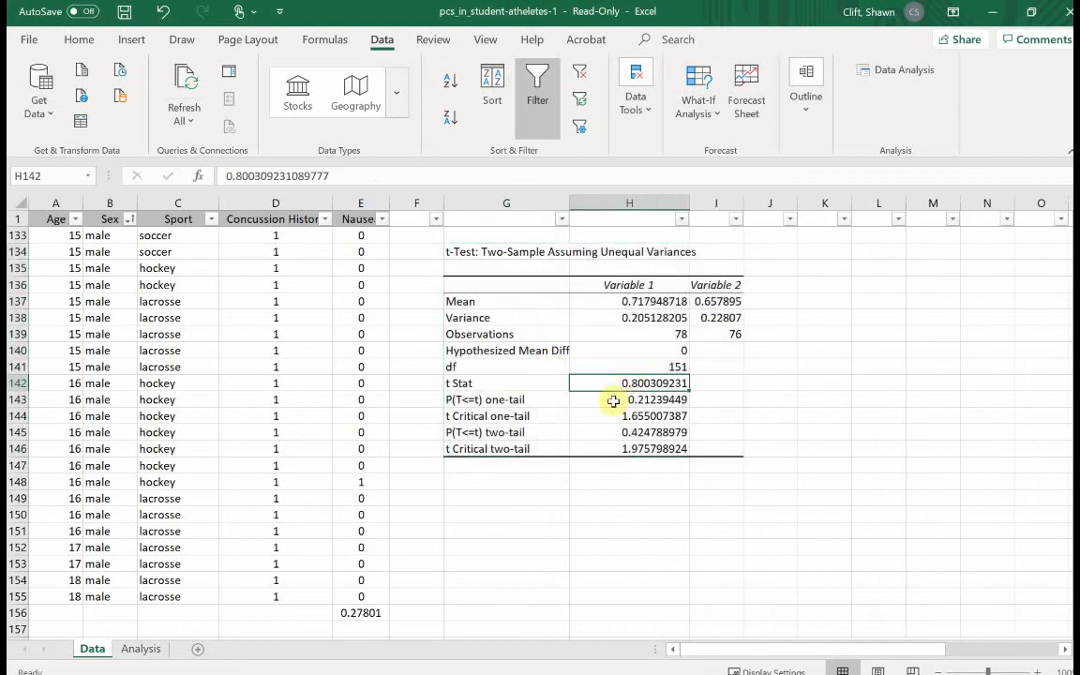
left_click(610, 400)
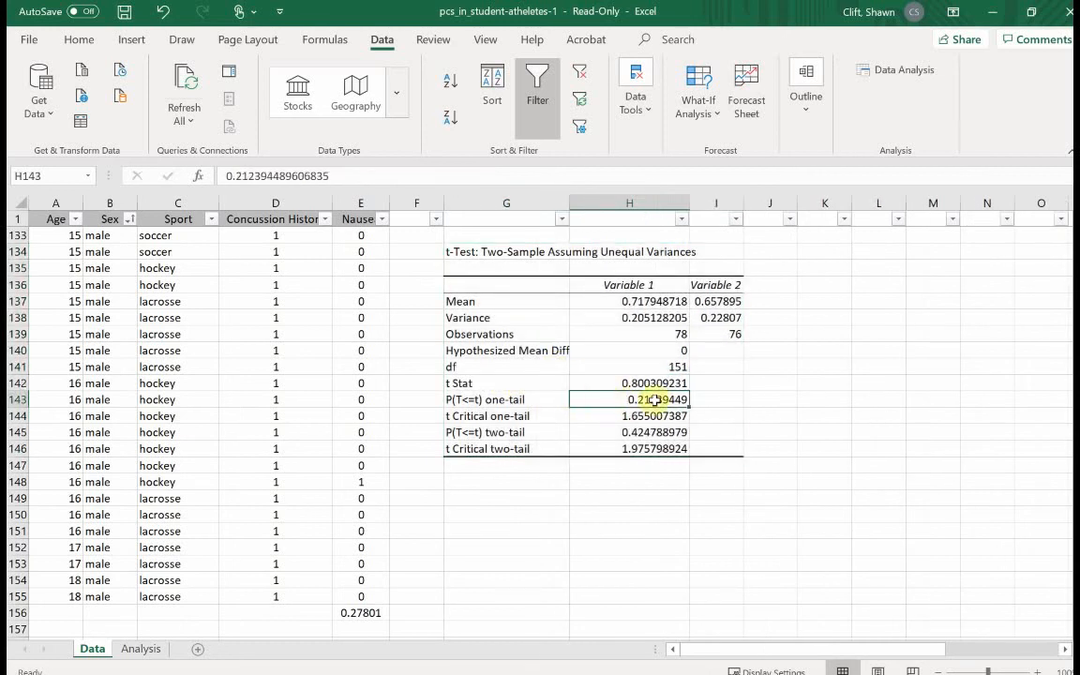
left_click(626, 433)
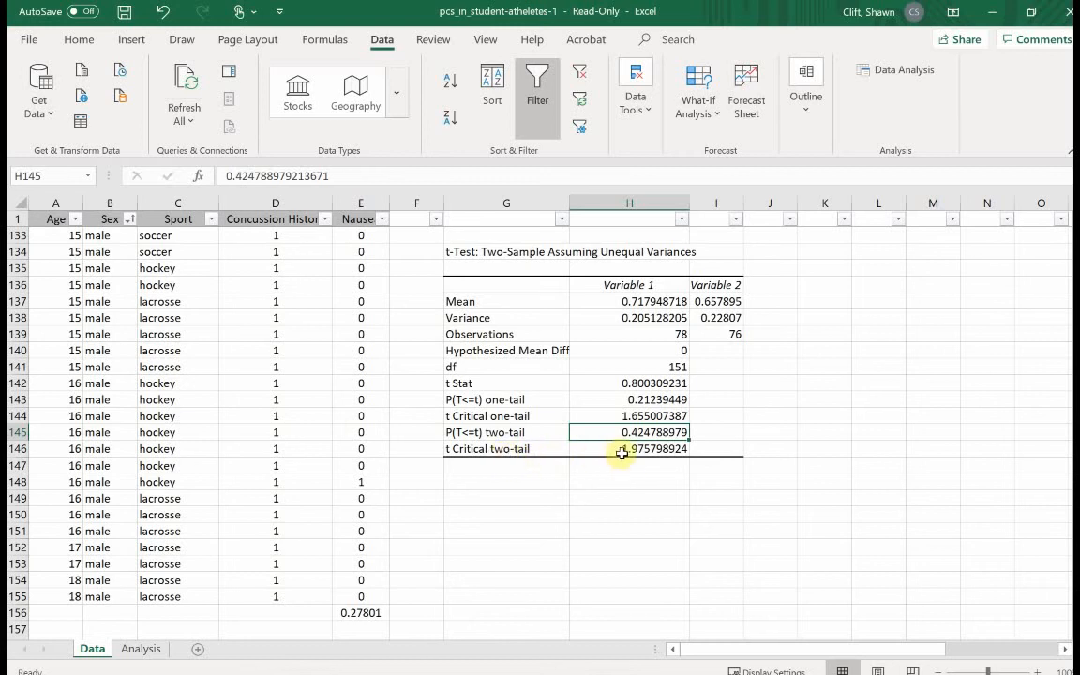
left_click(525, 450)
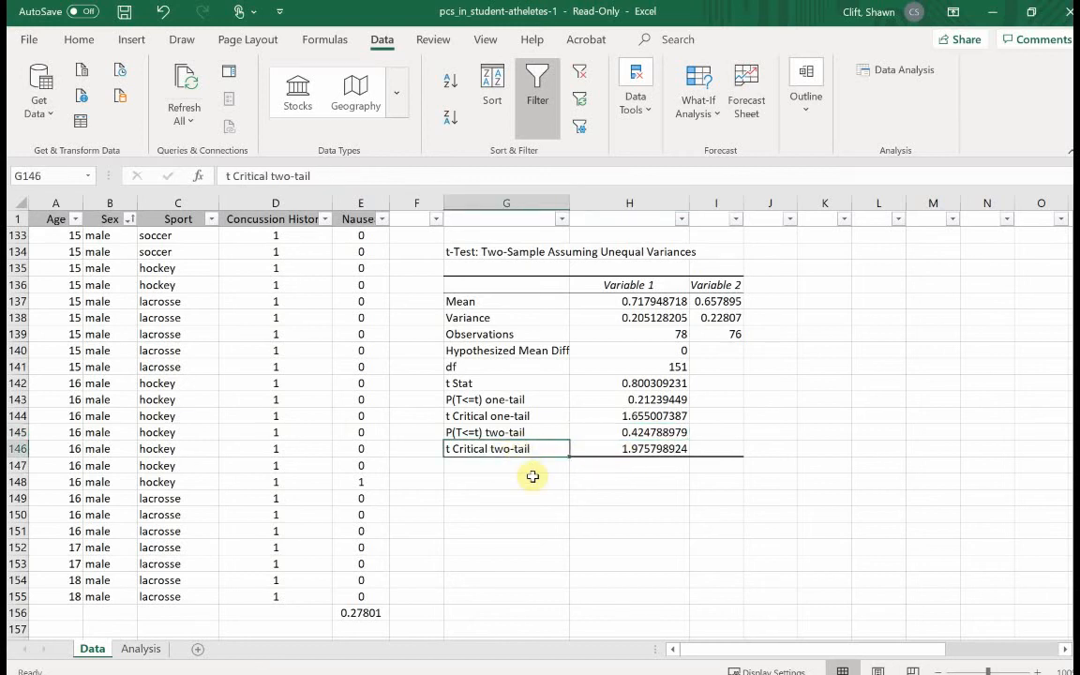
left_click(143, 648)
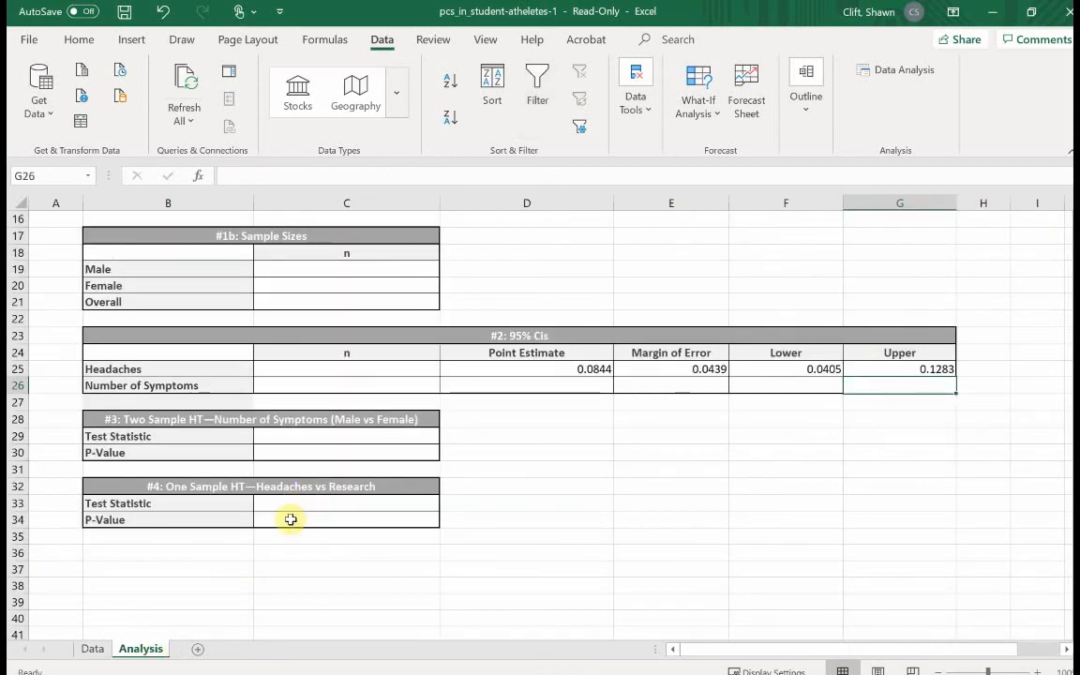
left_click(88, 647)
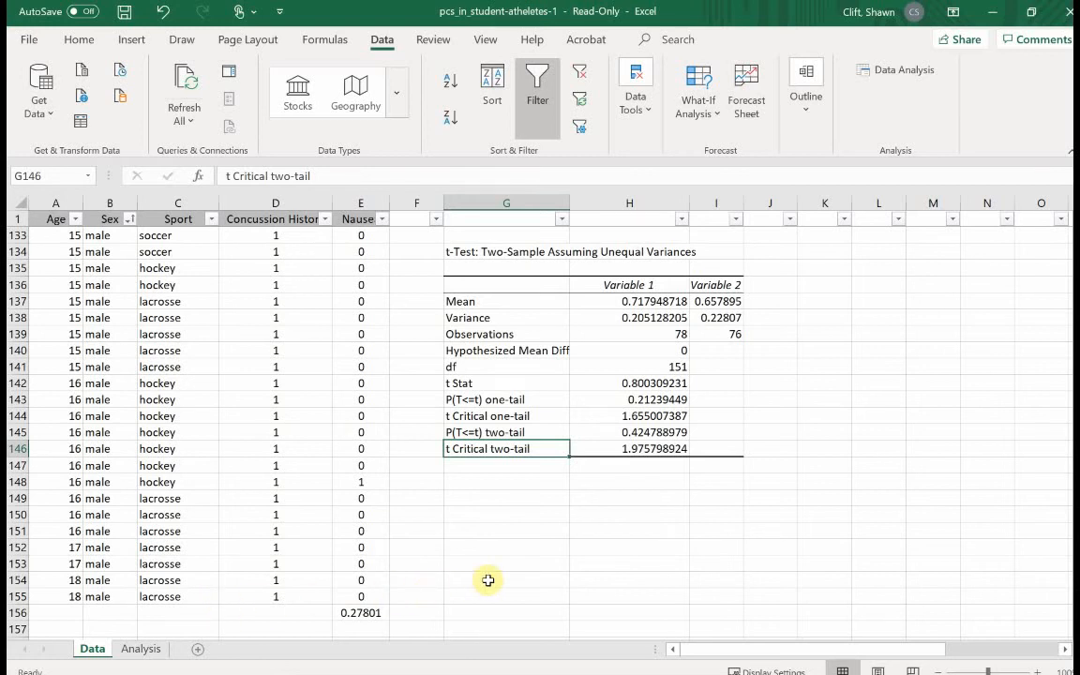
Check the one-sample test table on the Analysis sheet and enter "claim .3" in cell G152 of the Data sheet
scroll(488, 580, "down", 2)
left_click(141, 649)
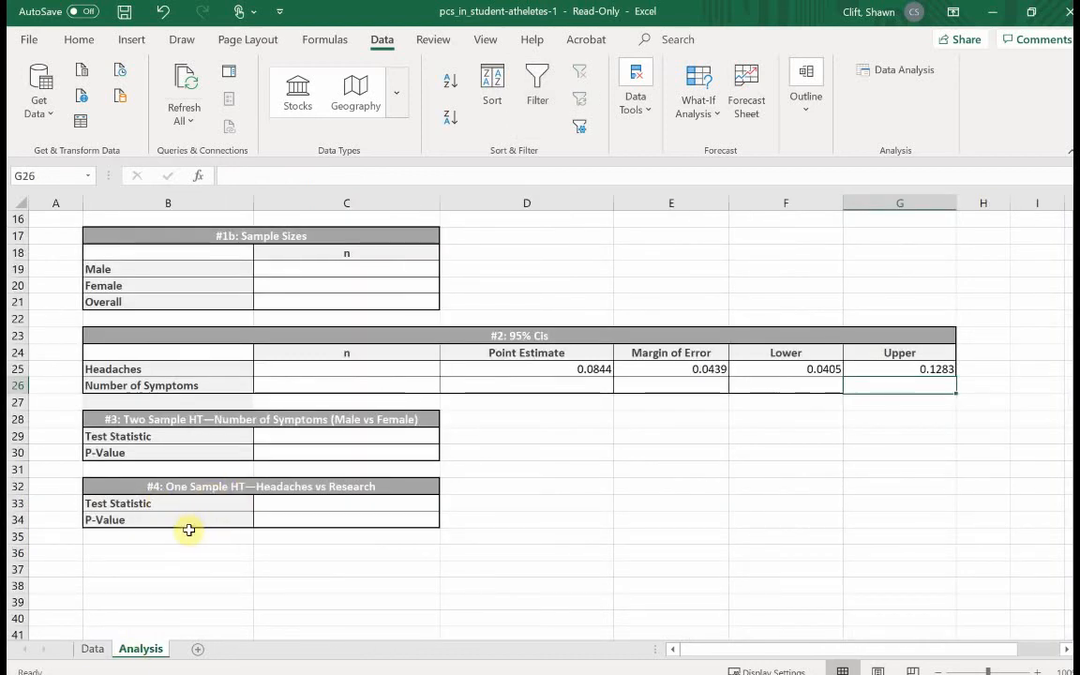
left_click(90, 650)
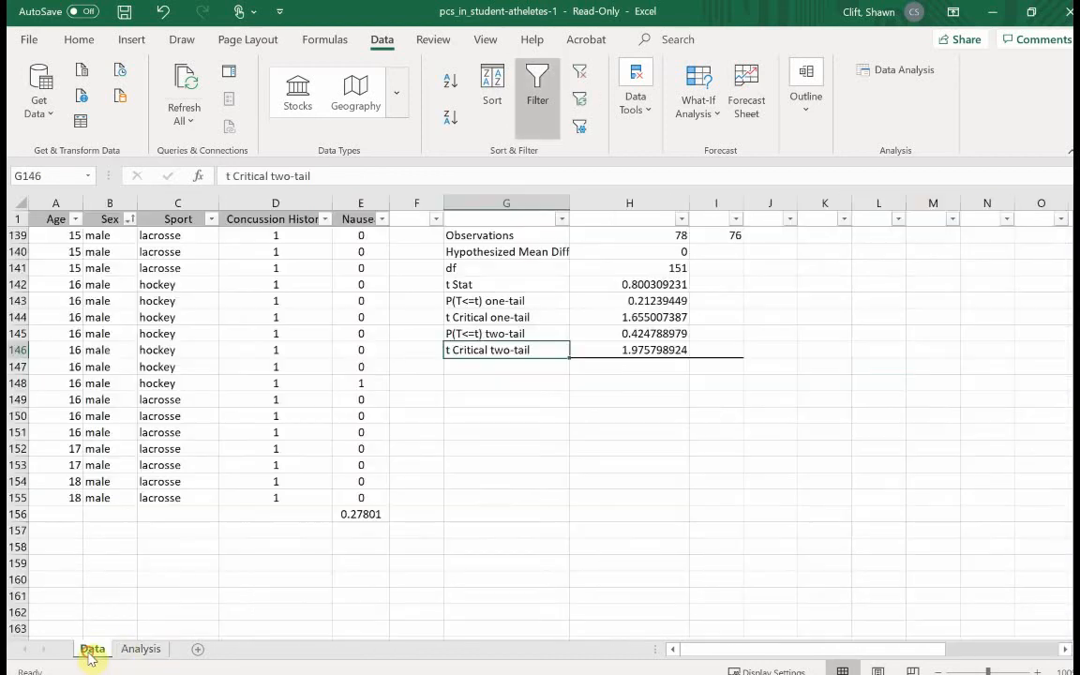
left_click(506, 451)
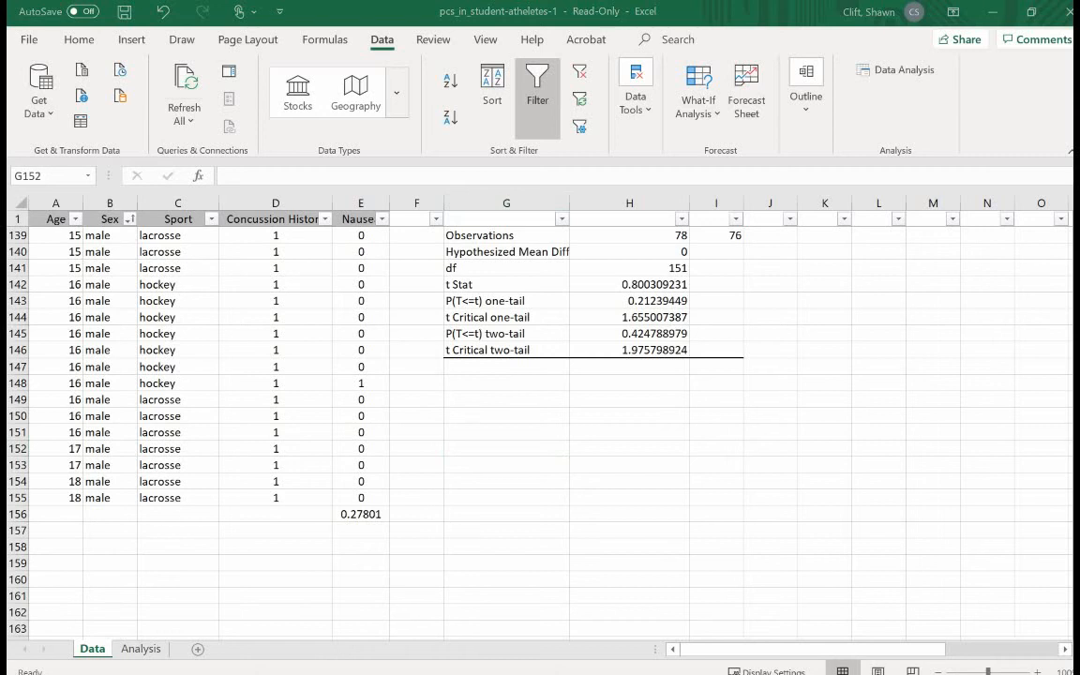
left_click(348, 441)
scroll(365, 442, "up", 1)
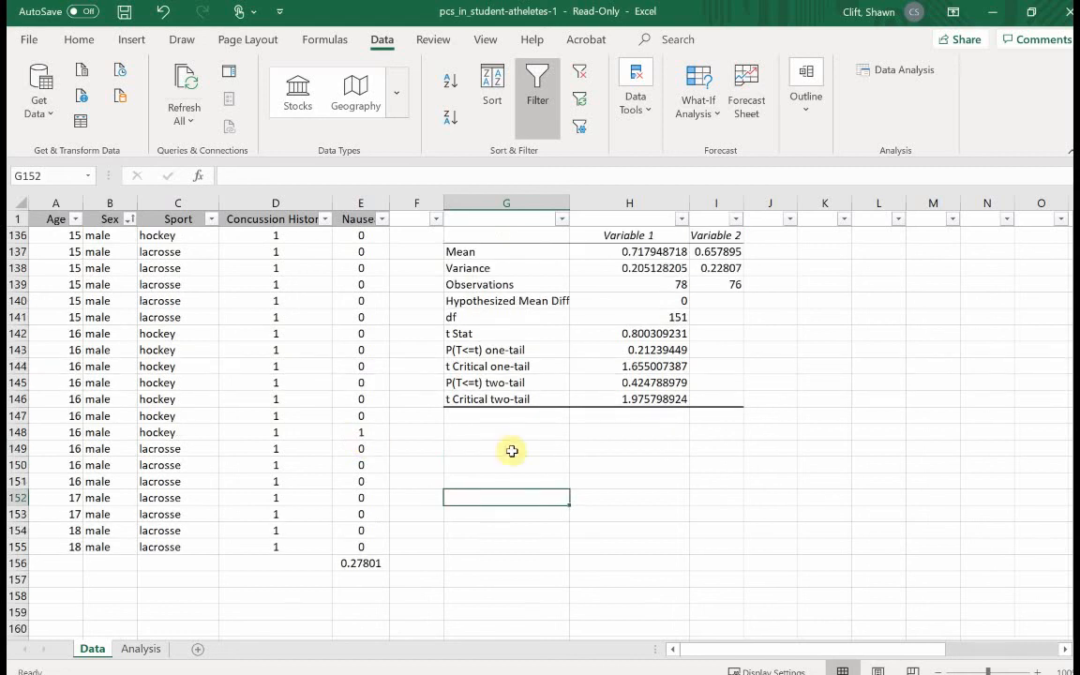
type("claim")
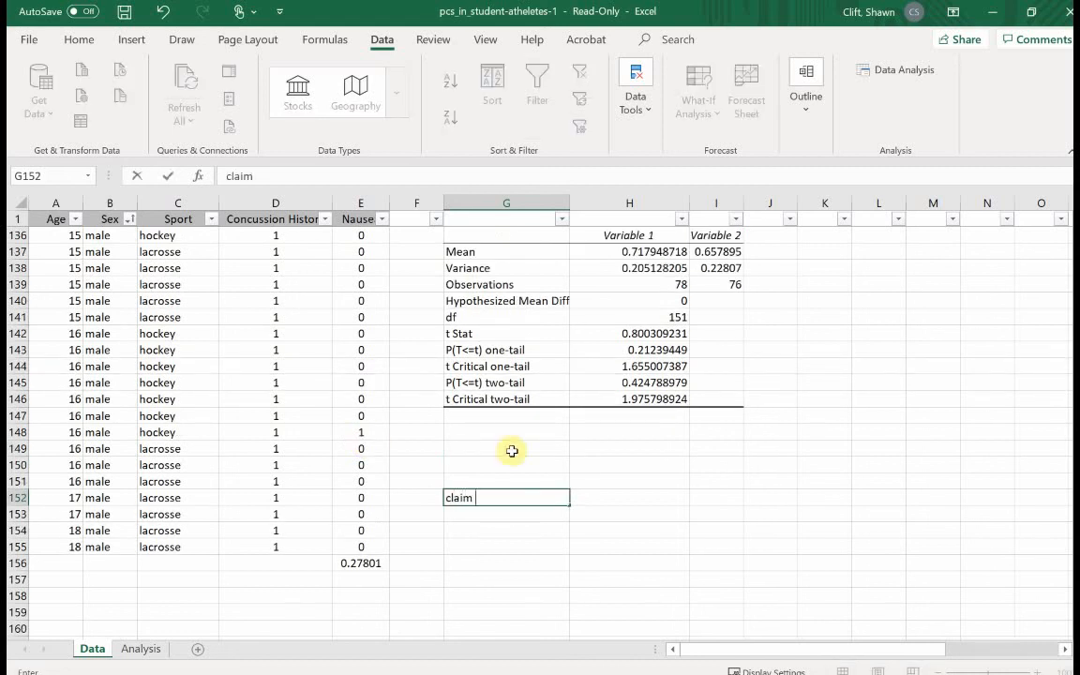
type(" .3")
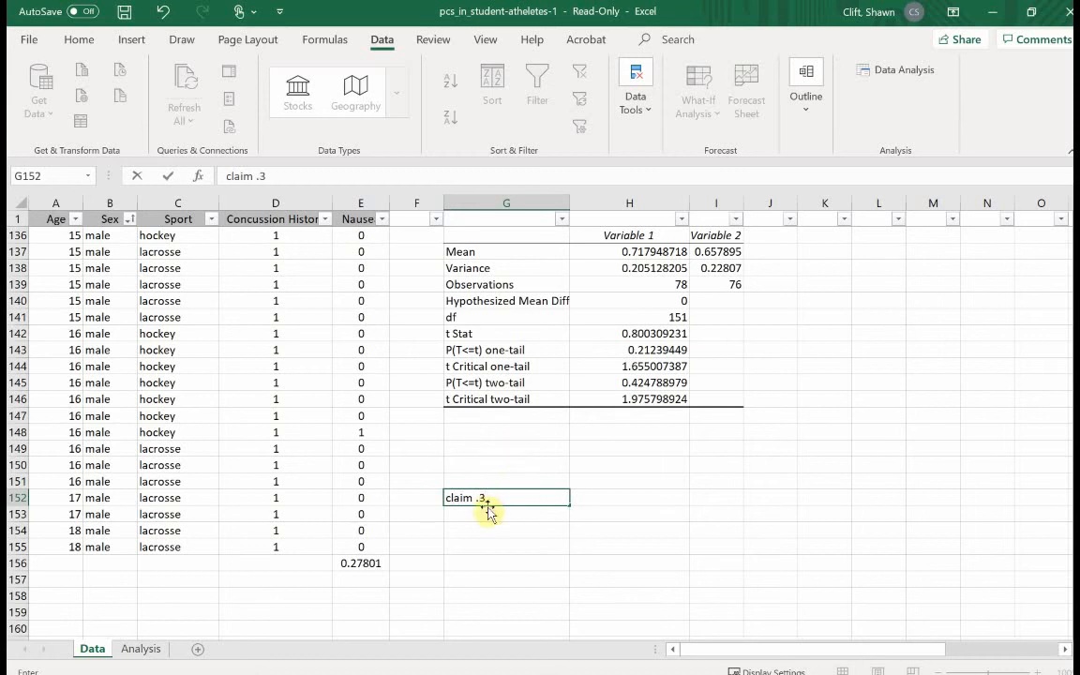
left_click(361, 318)
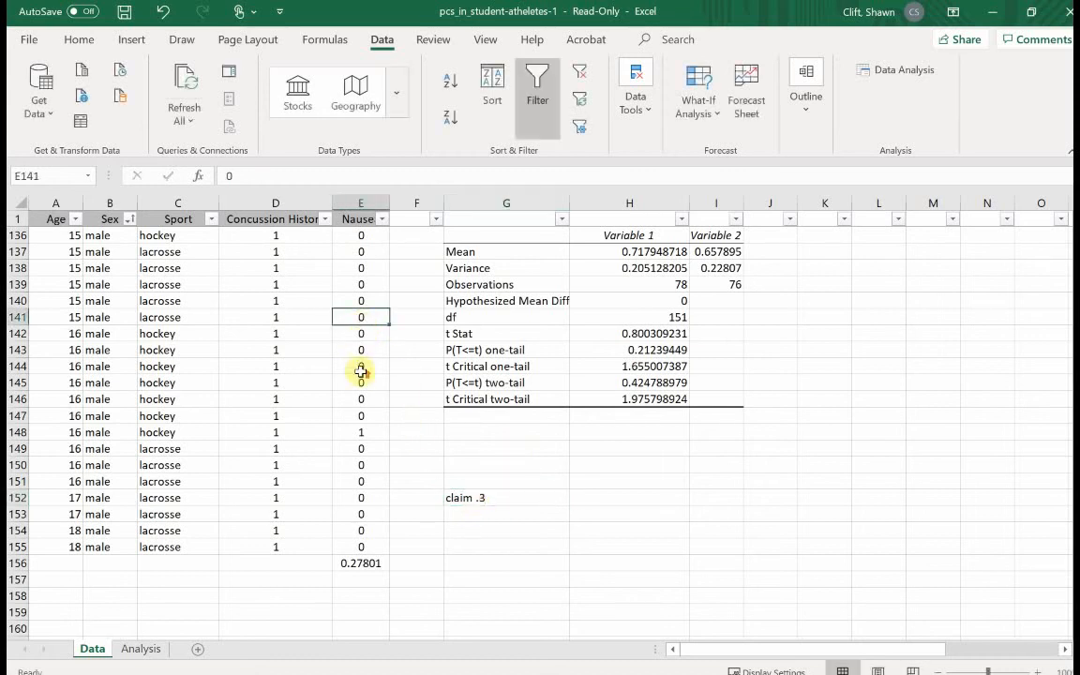
Select E2:E155 on the Data sheet to read its summary, and check the overall headache proportion in E4 of the Analysis sheet
scroll(364, 368, "up", 17)
scroll(367, 368, "down", 4)
scroll(366, 368, "up", 20)
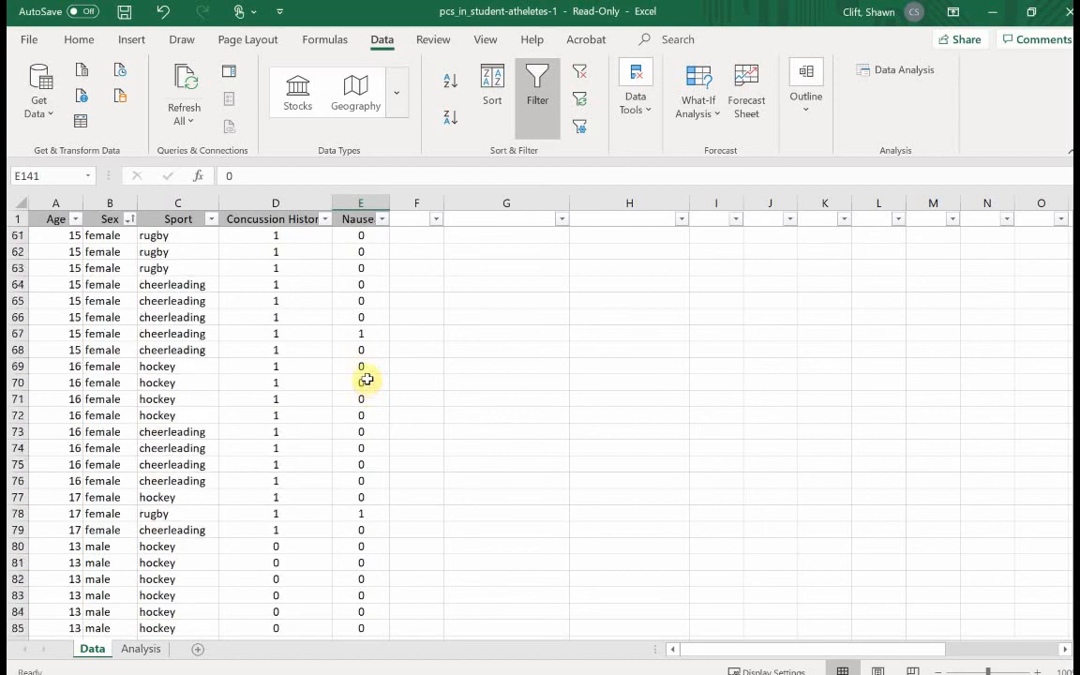
scroll(372, 366, "up", 8)
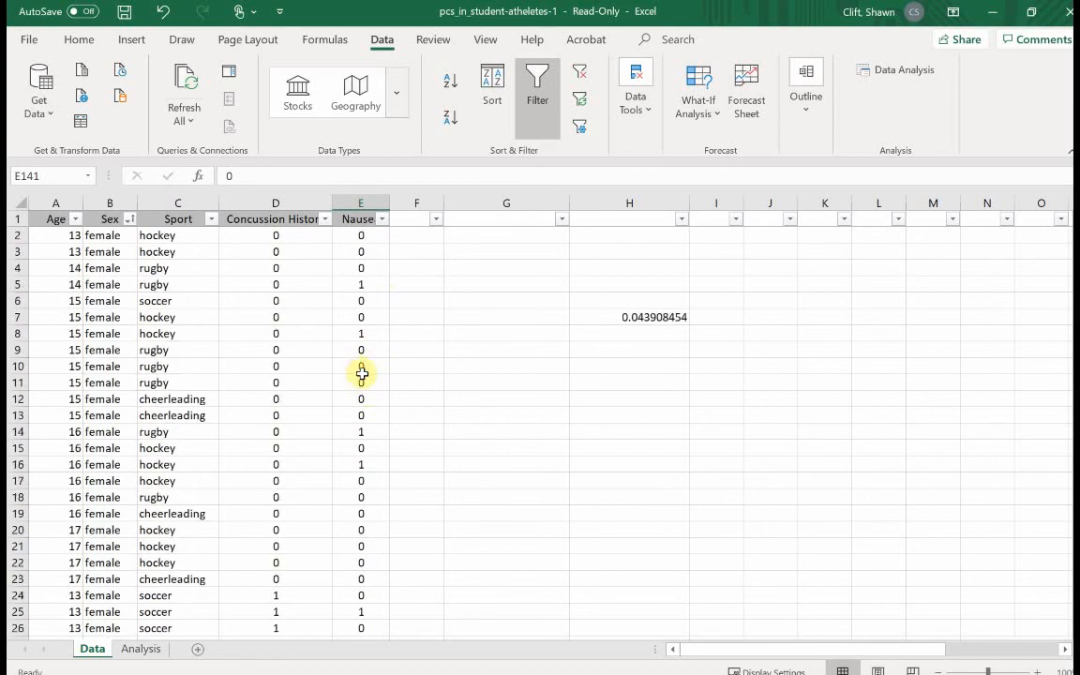
left_click(367, 236)
left_click_drag(366, 252, 370, 564)
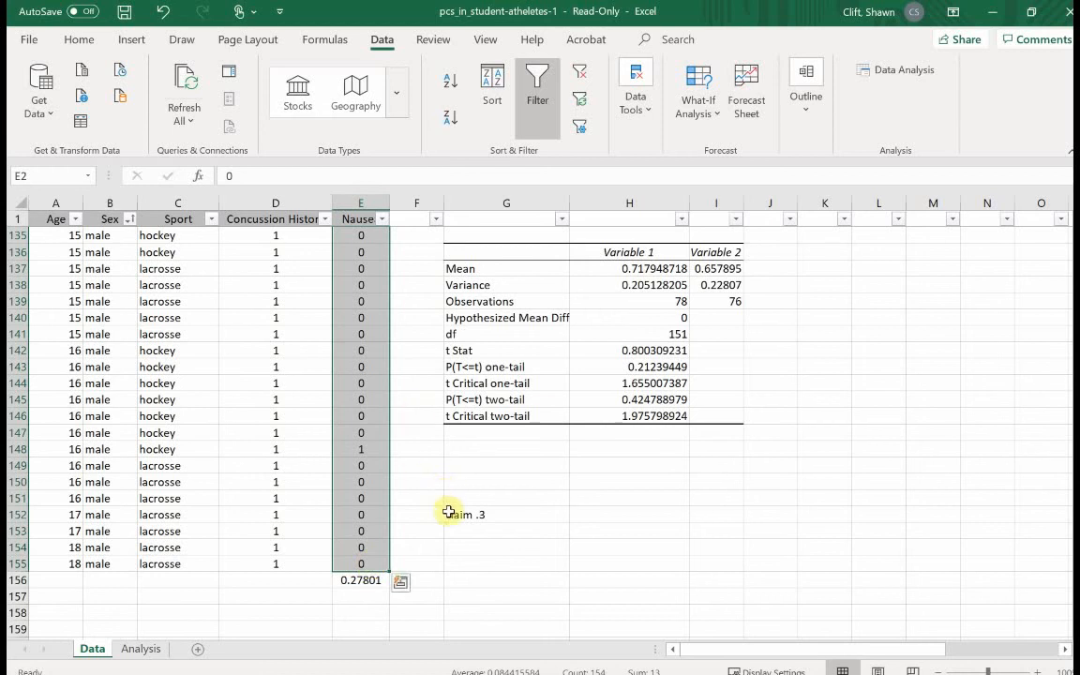
left_click(141, 647)
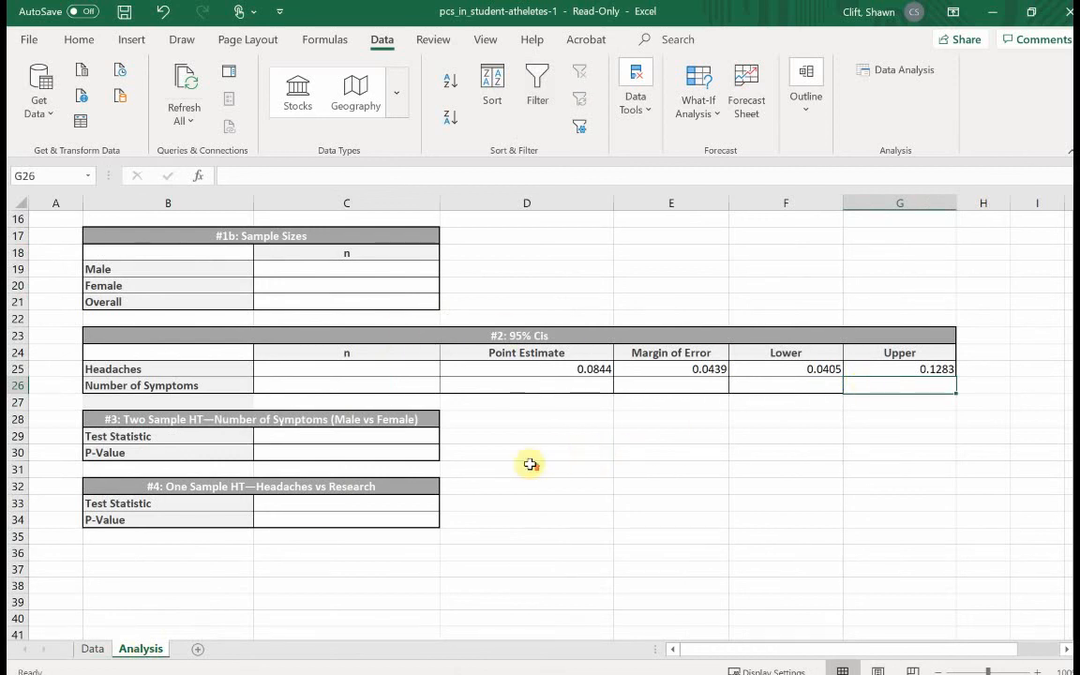
scroll(525, 461, "up", 5)
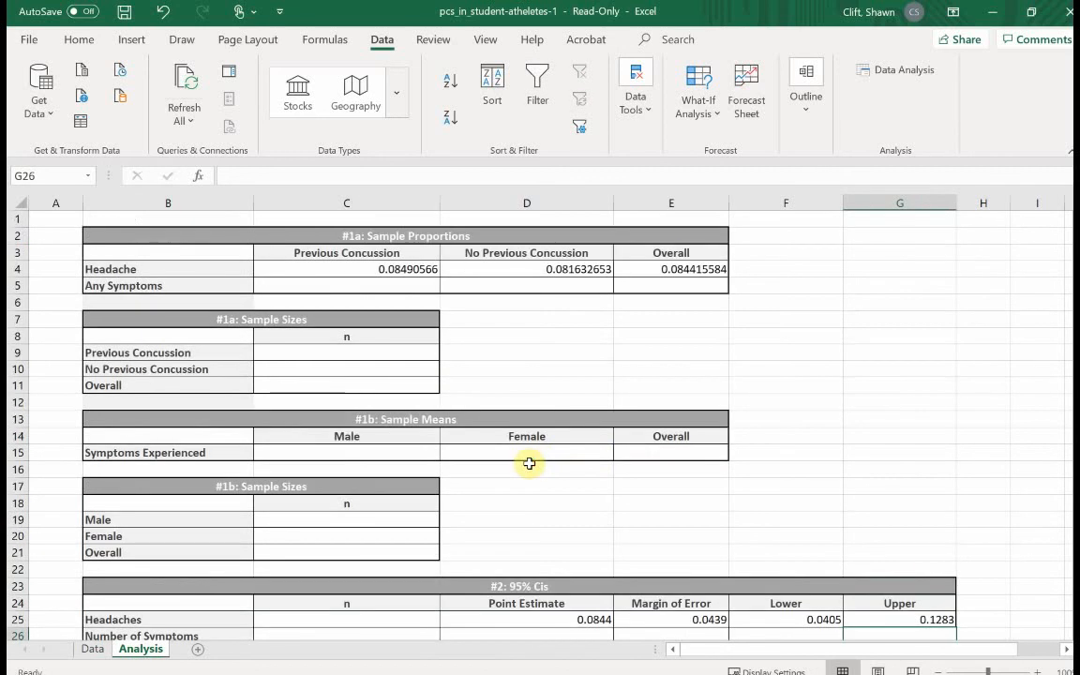
left_click(669, 274)
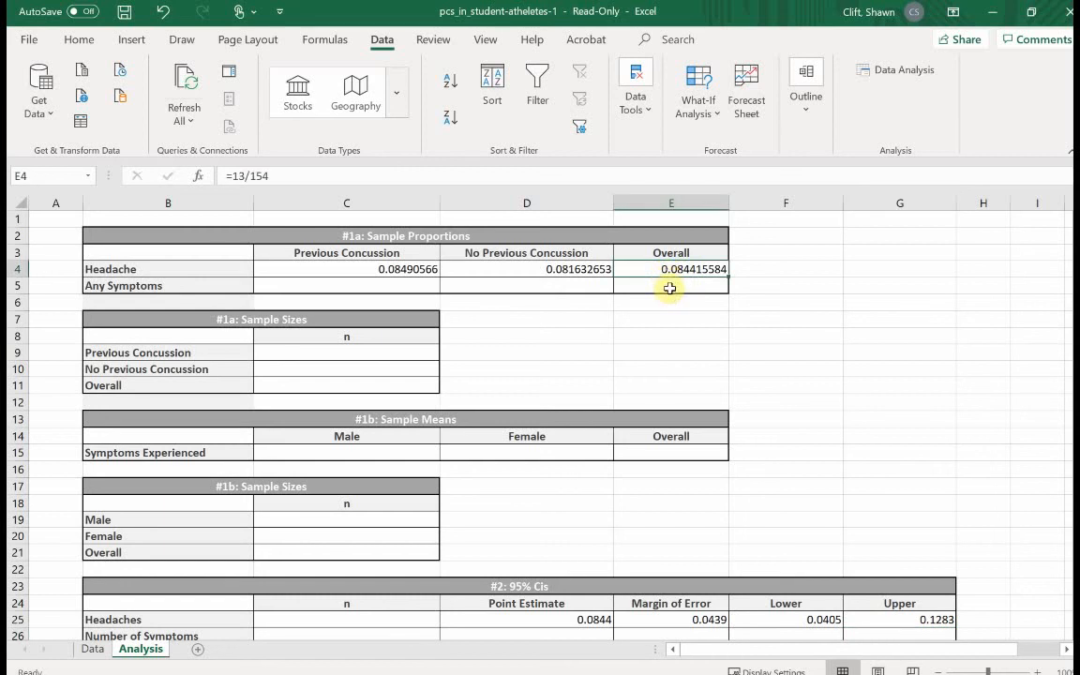
left_click(92, 649)
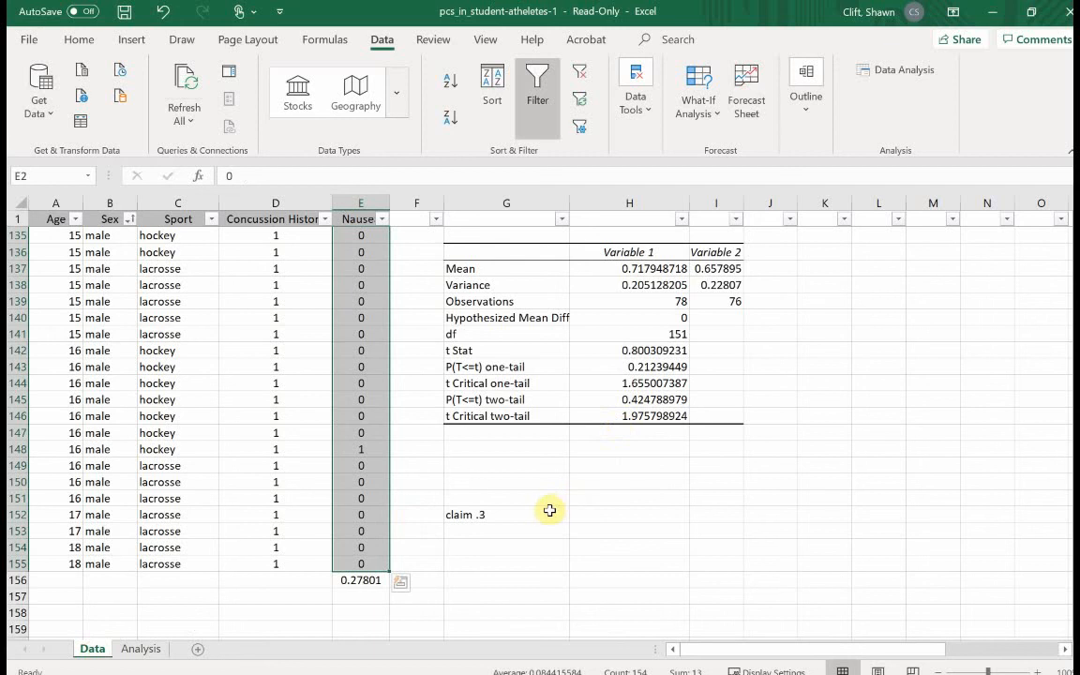
Record the sample proportion below the claim by entering "sample .0844" in cell G153
left_click(493, 531)
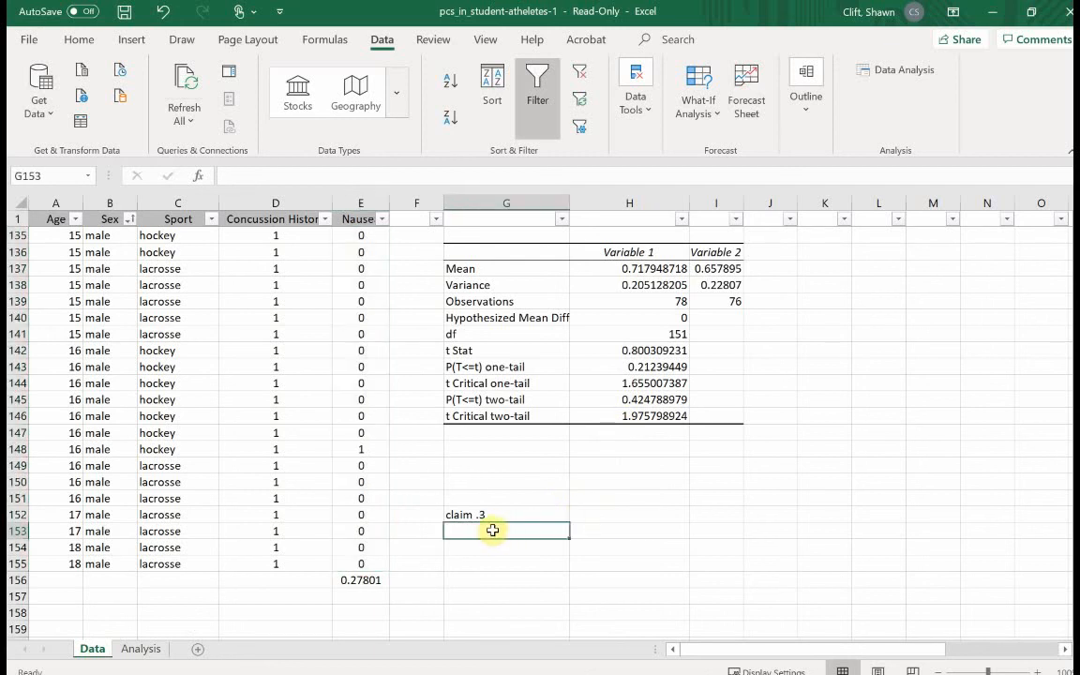
type("sample")
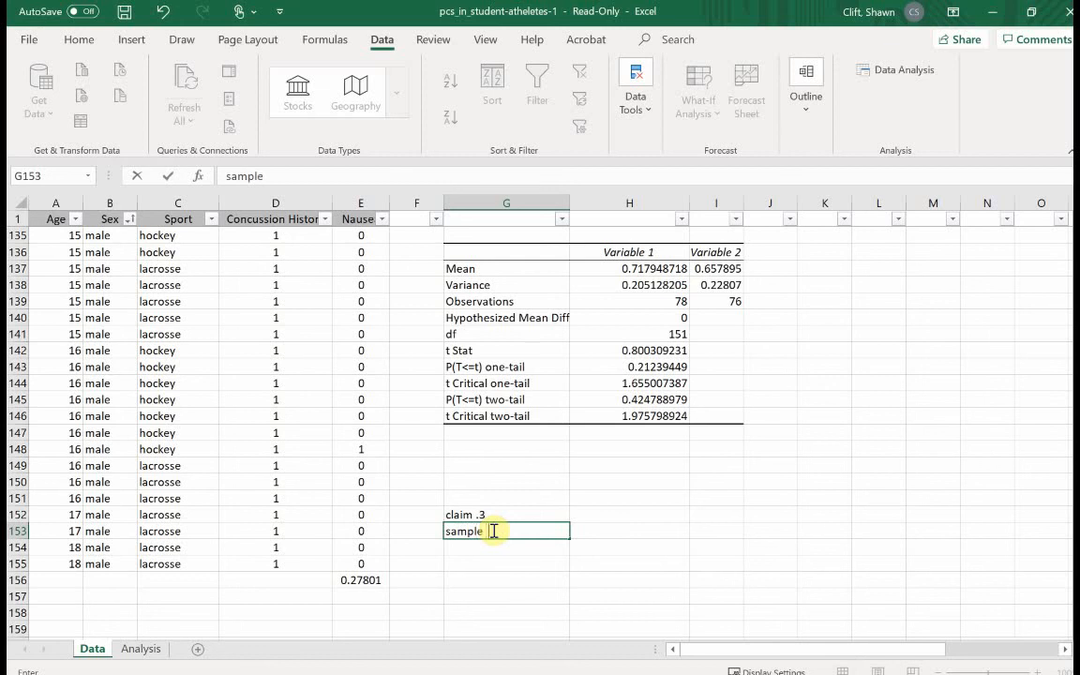
type(" .0844")
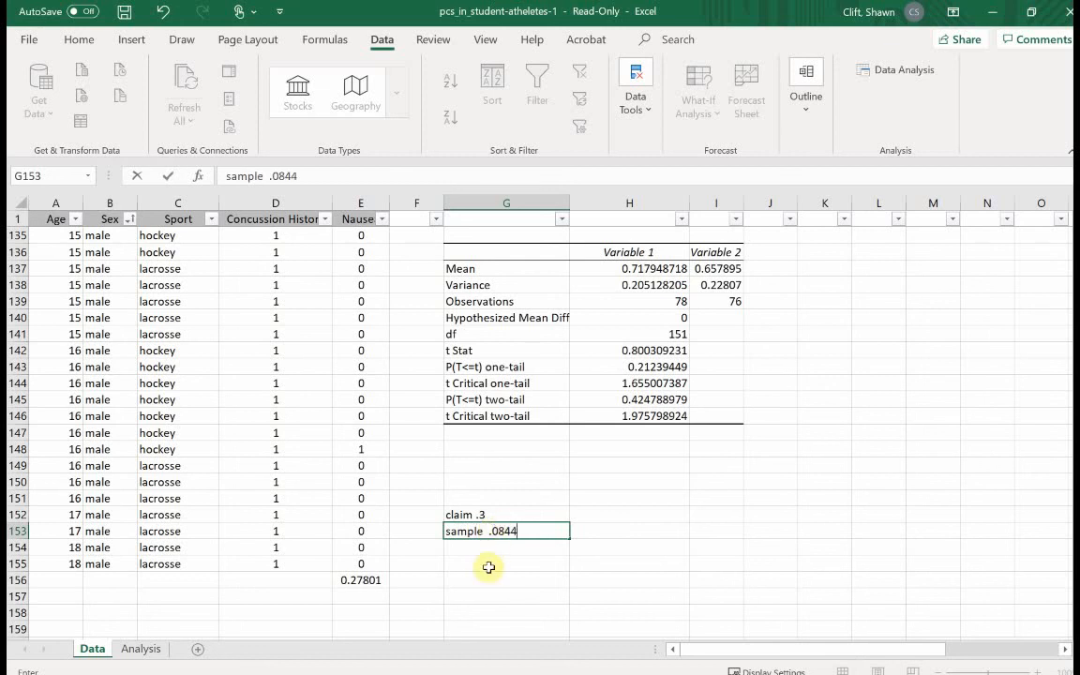
left_click(492, 563)
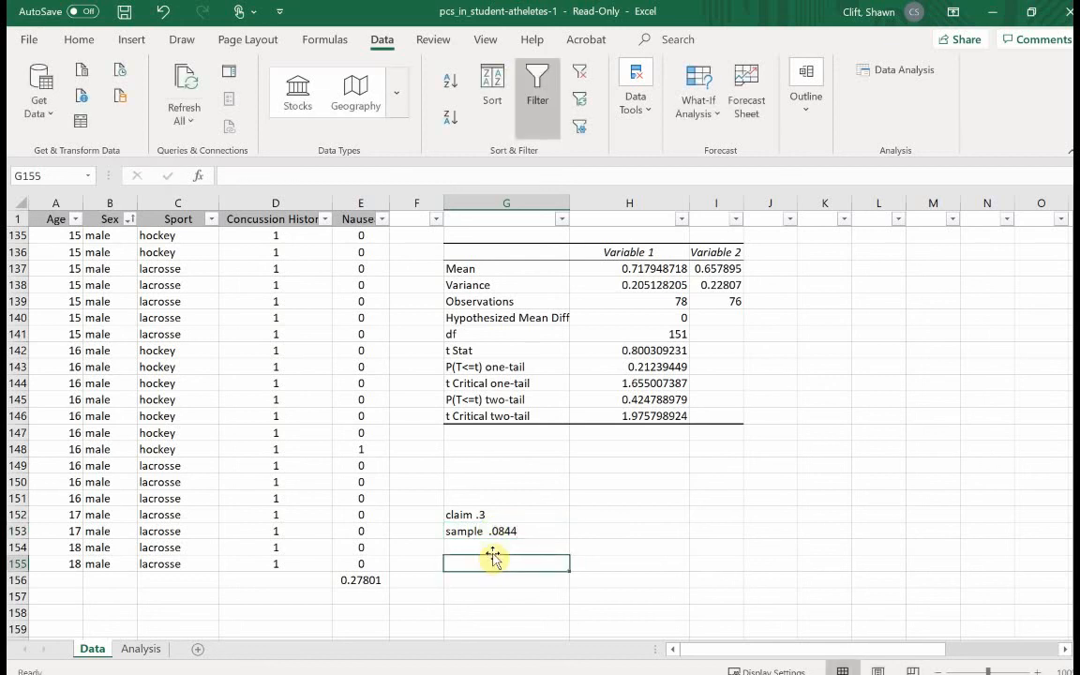
Calculate the standard error of the claimed proportion in cell G154 with =SQRT(.3*.7/154)
left_click(498, 542)
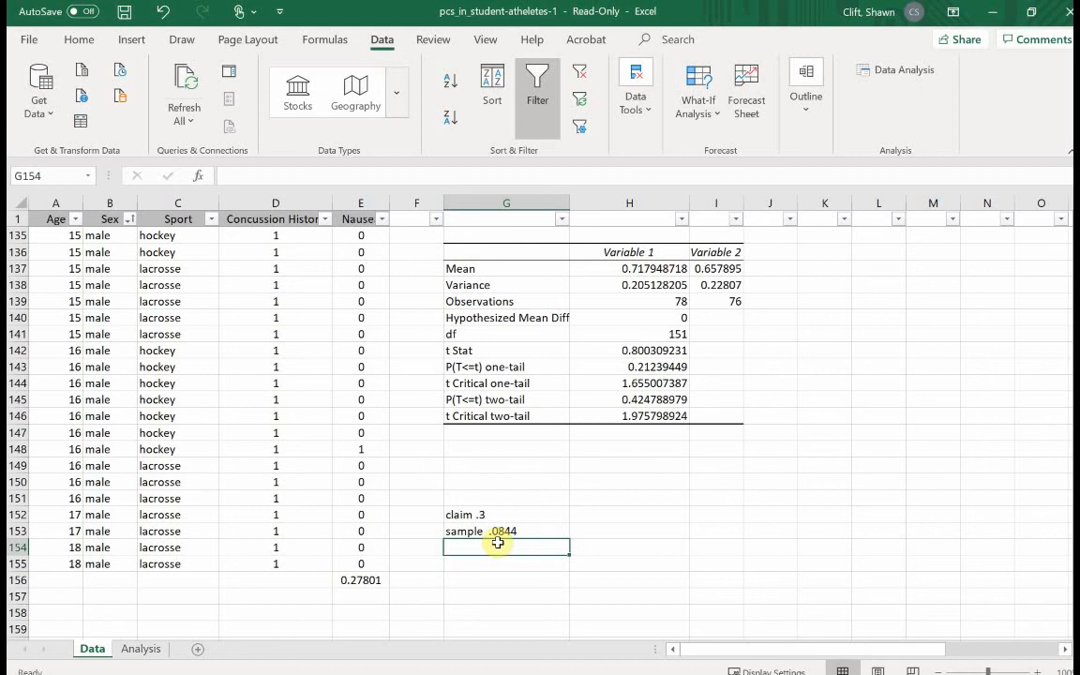
type("se")
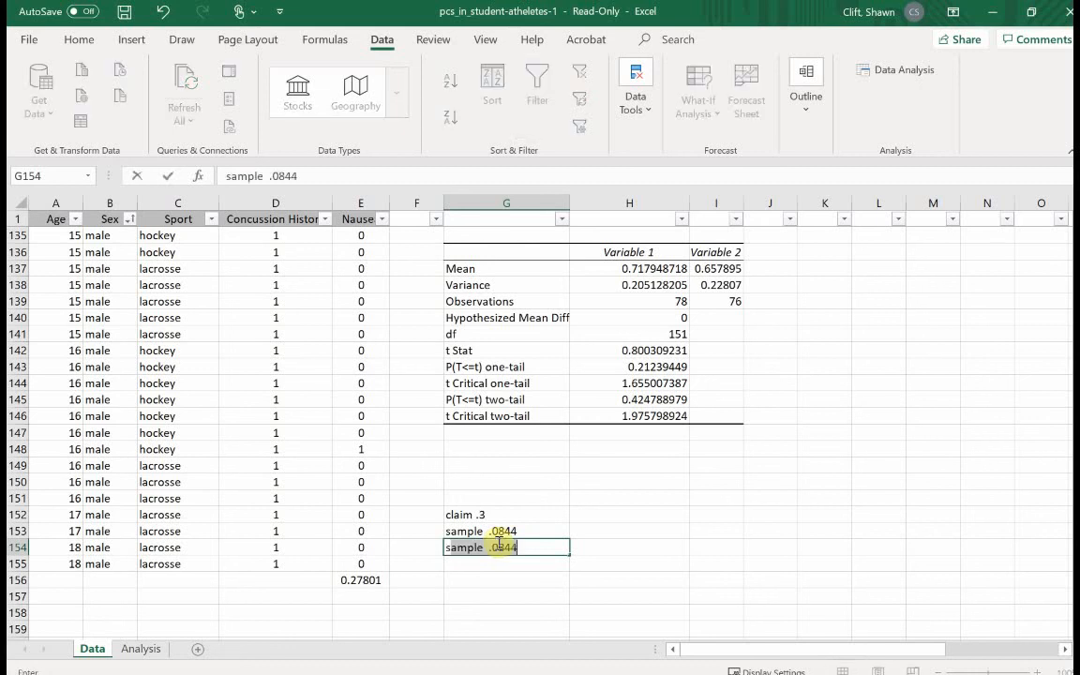
key("BackSpace")
key("BackSpace")
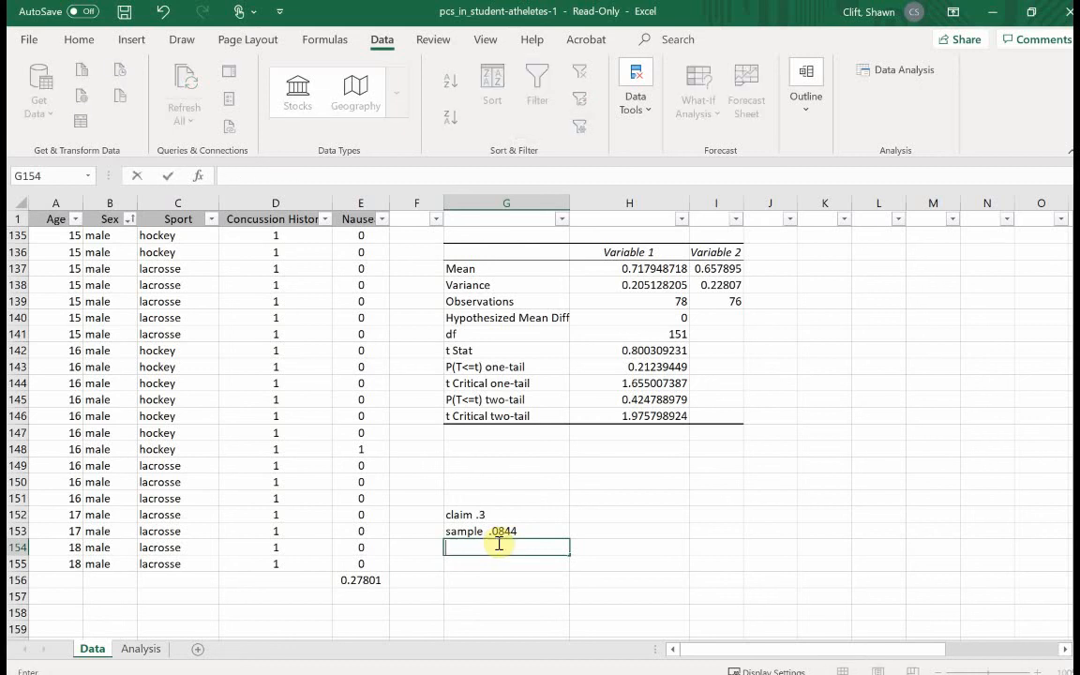
type("=SQRT(")
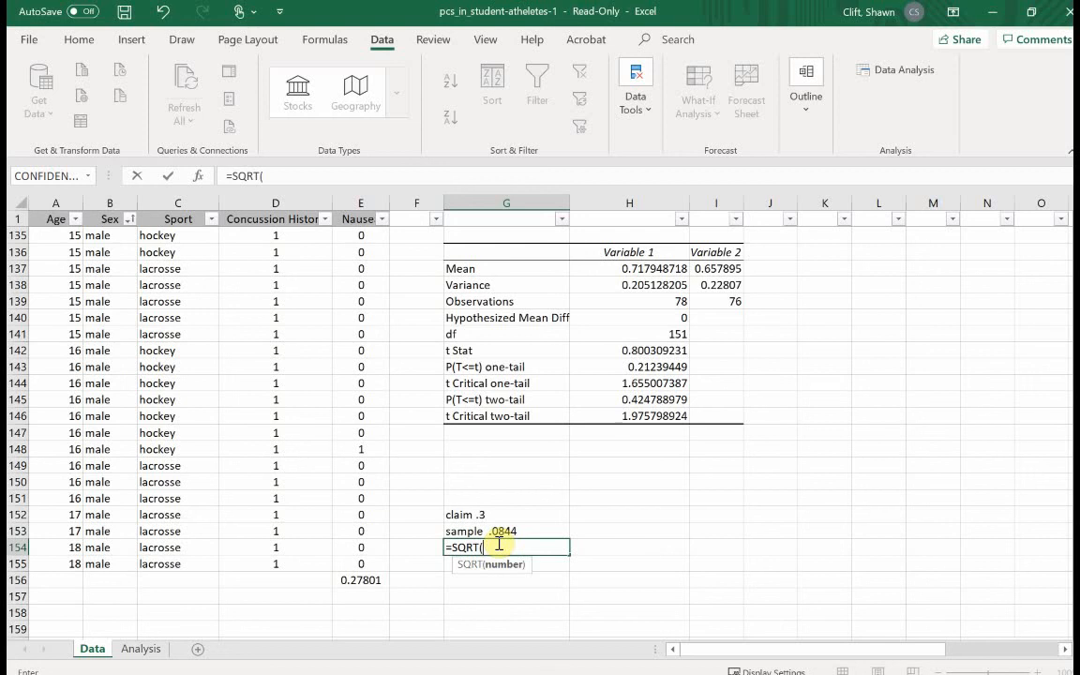
type(".3*.7/154)")
key("Return")
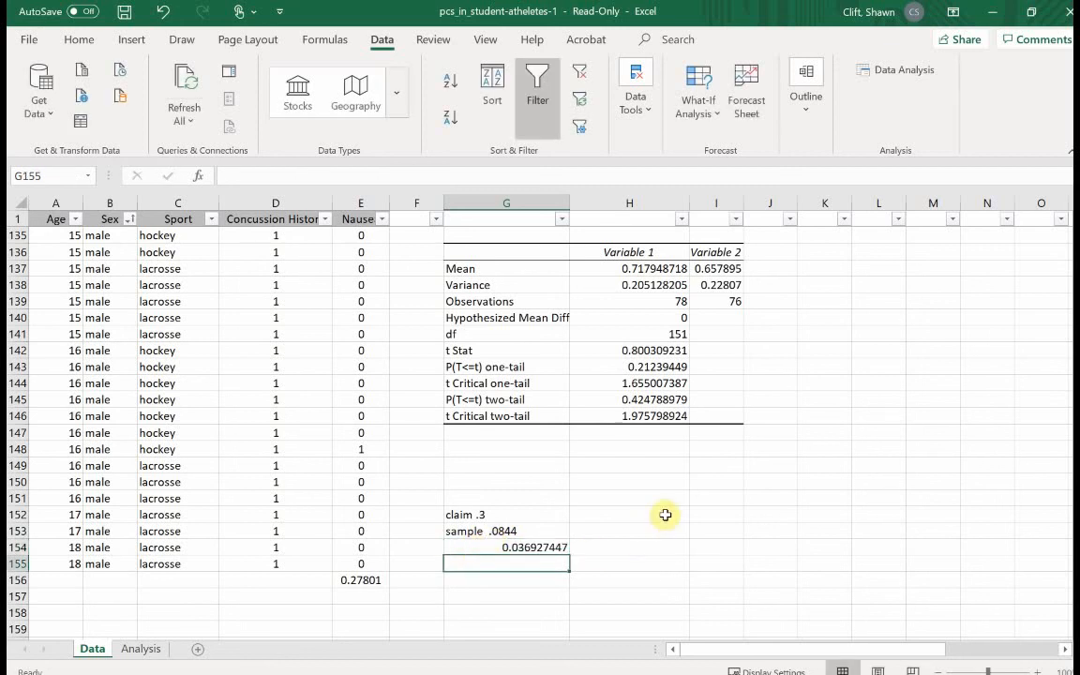
Label the standard error "se" in cell F154 and add the label "z-score" in cell F155
left_click(665, 516)
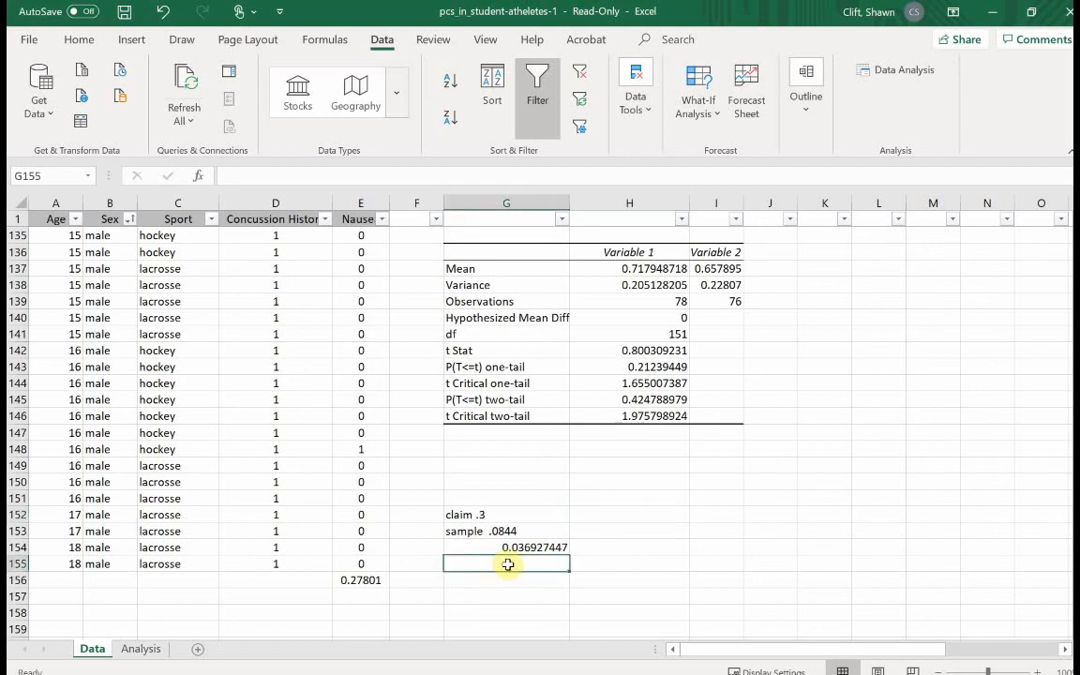
left_click(427, 545)
type("se")
key("Return")
type("z-score")
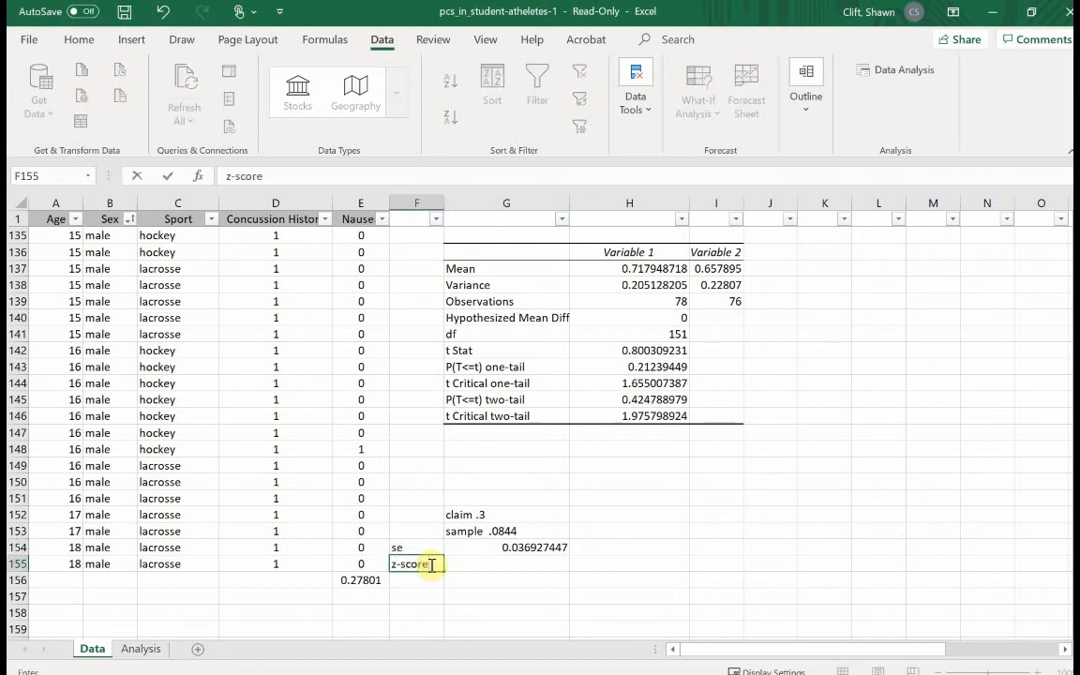
key("Tab")
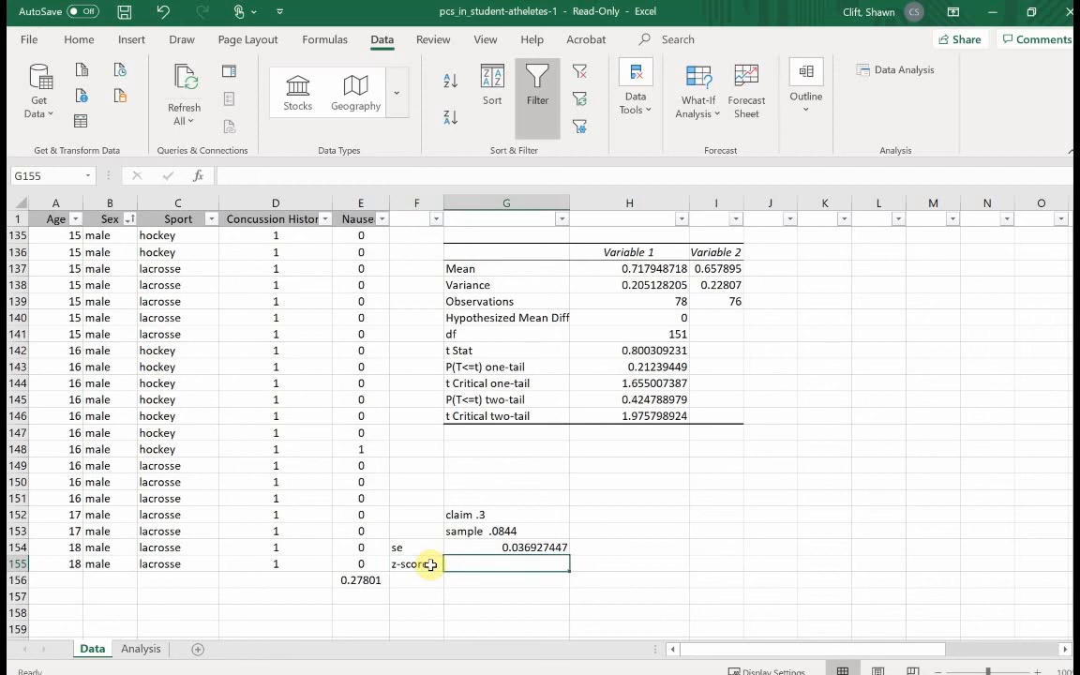
Calculate the z-score in cell G155 with the formula =(.0844-.3)/G154
type("=")
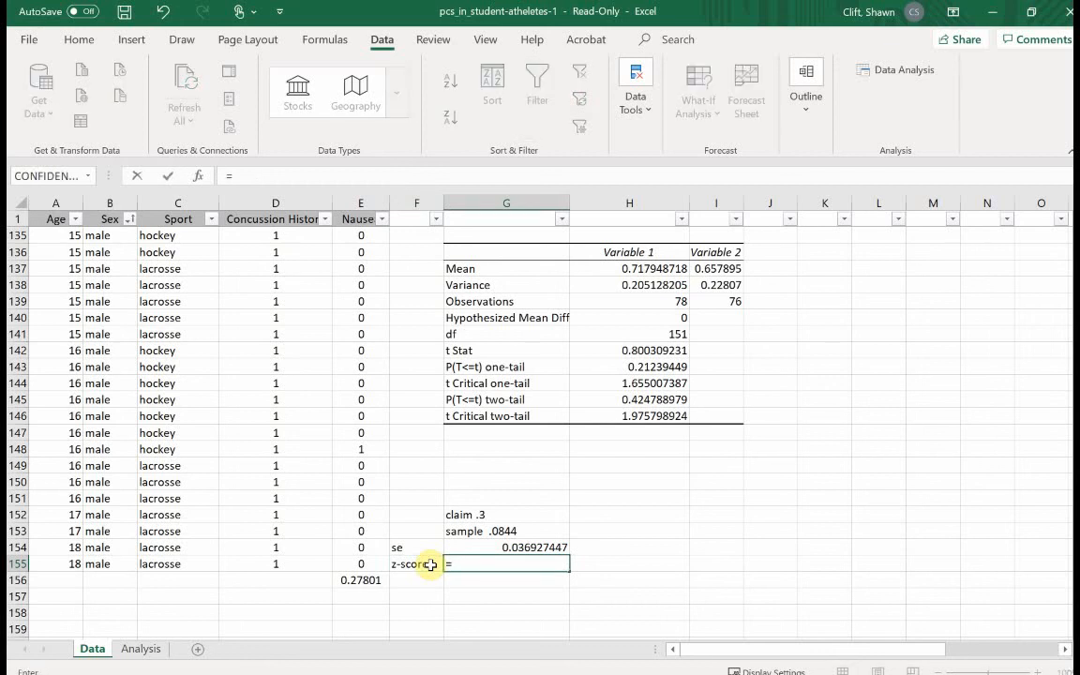
type(".0844-.3")
left_click(239, 174)
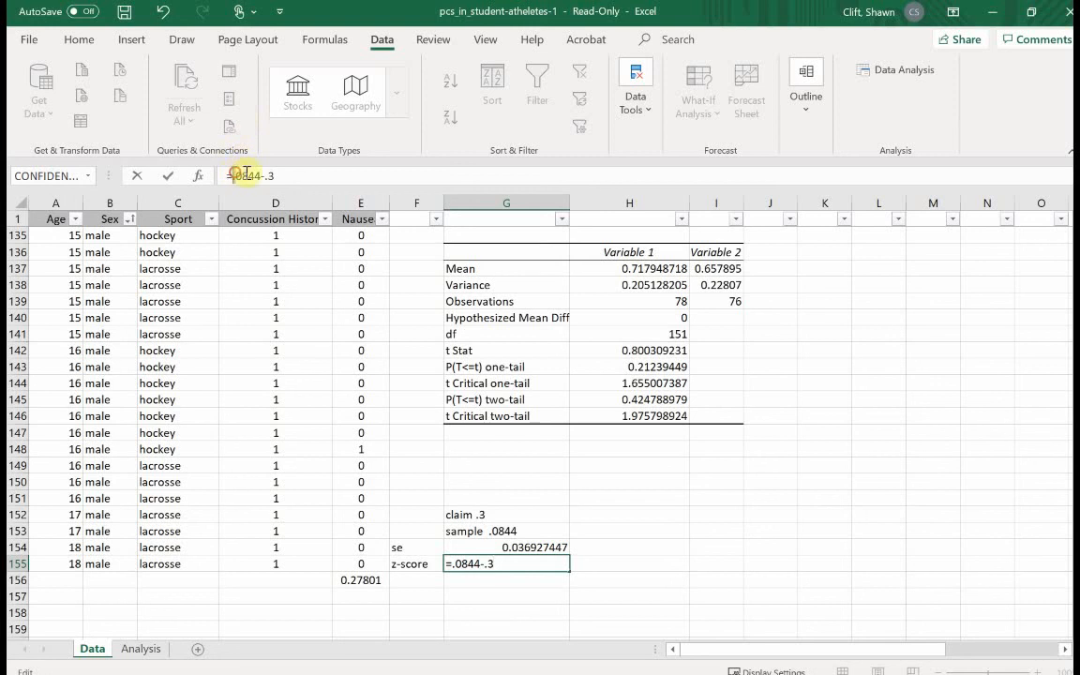
type("(")
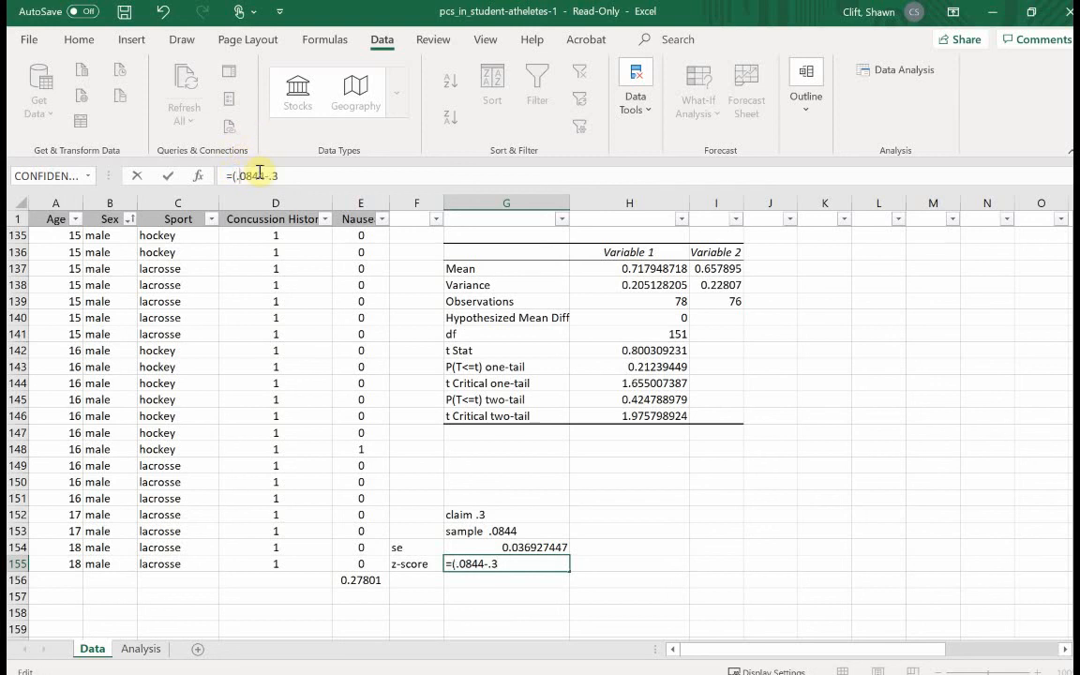
key("End")
type(")/")
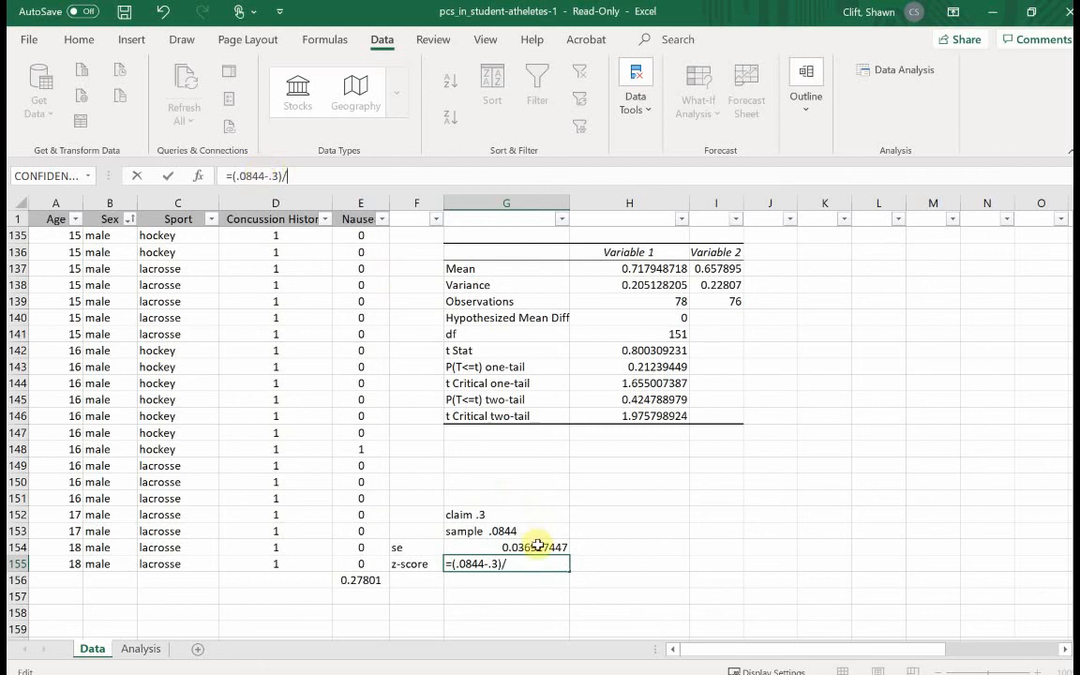
left_click(537, 546)
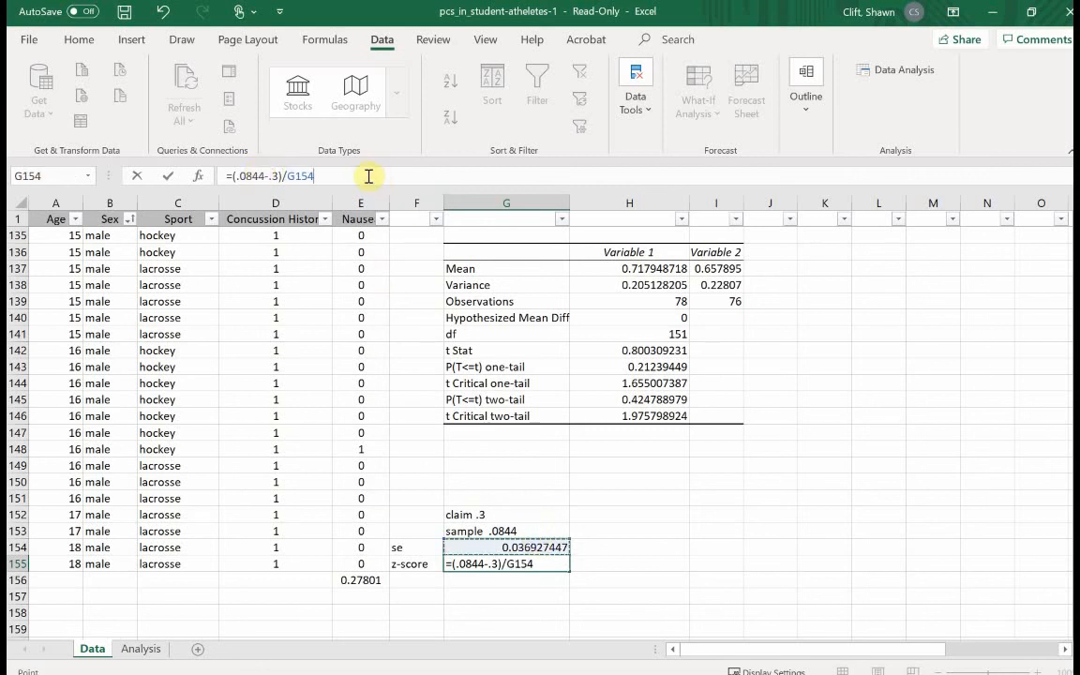
key("Return")
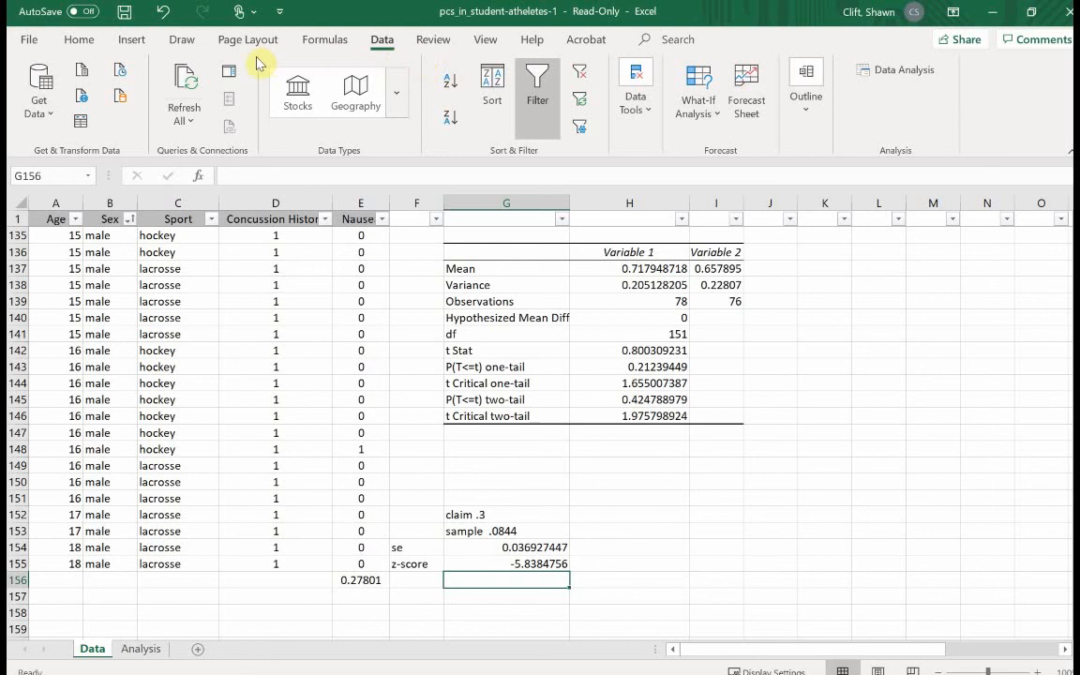
Calculate the p-value in cell G156 with the NORM.S.DIST function, using G155 as Z and TRUE for Cumulative
left_click(322, 41)
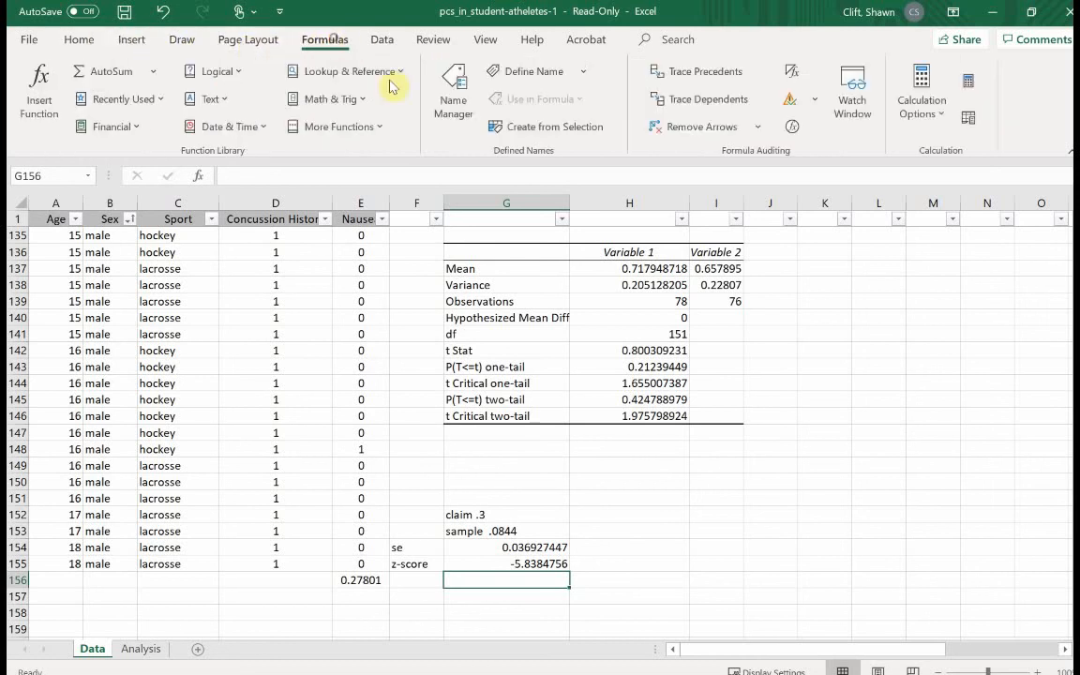
left_click(375, 127)
mouse_move(380, 155)
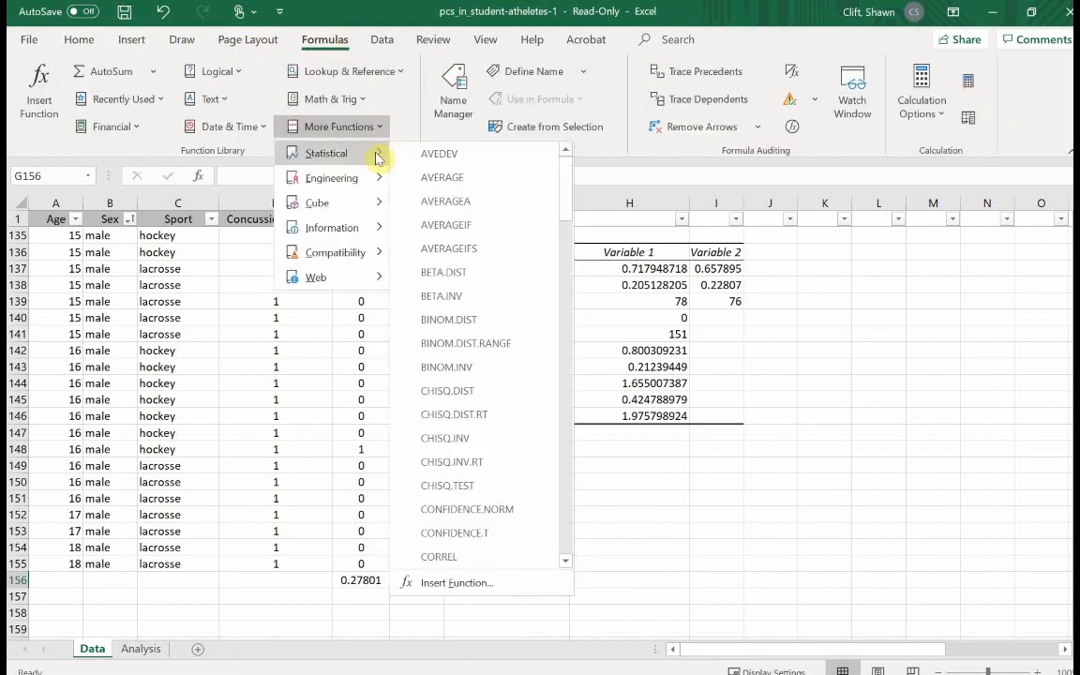
scroll(441, 281, "down", 14)
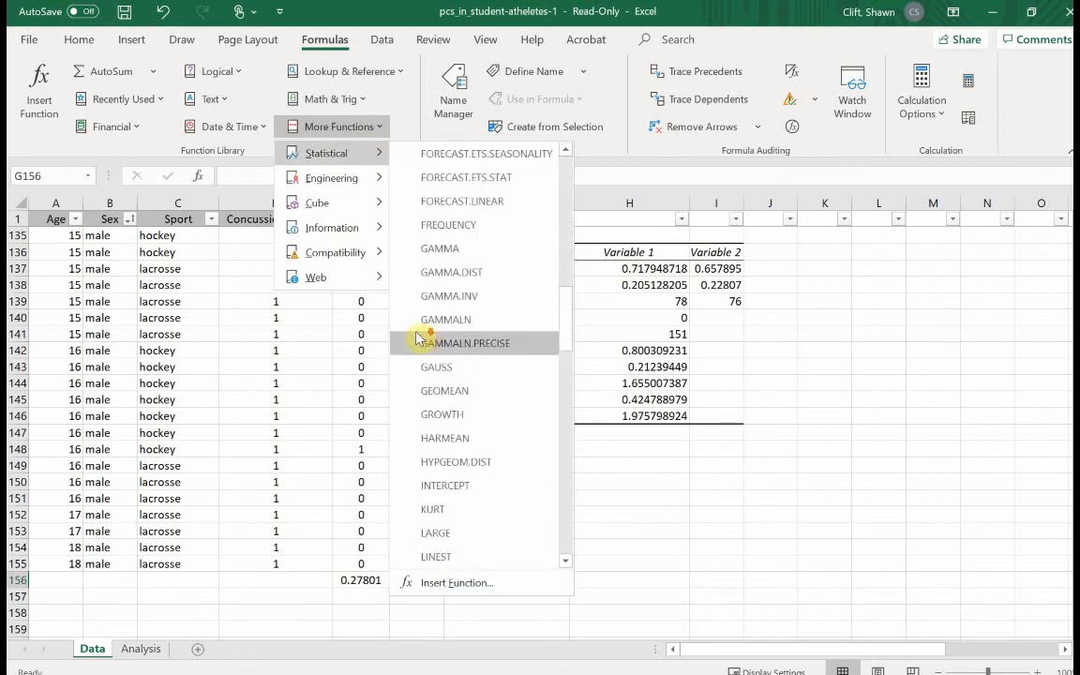
scroll(410, 339, "down", 5)
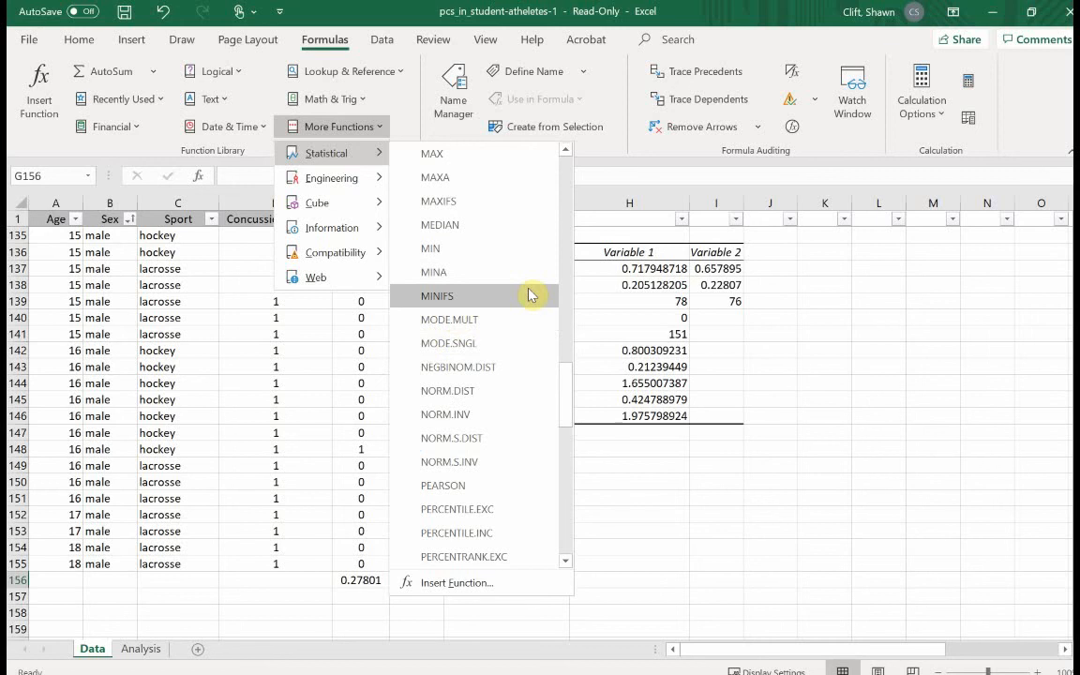
left_click(522, 441)
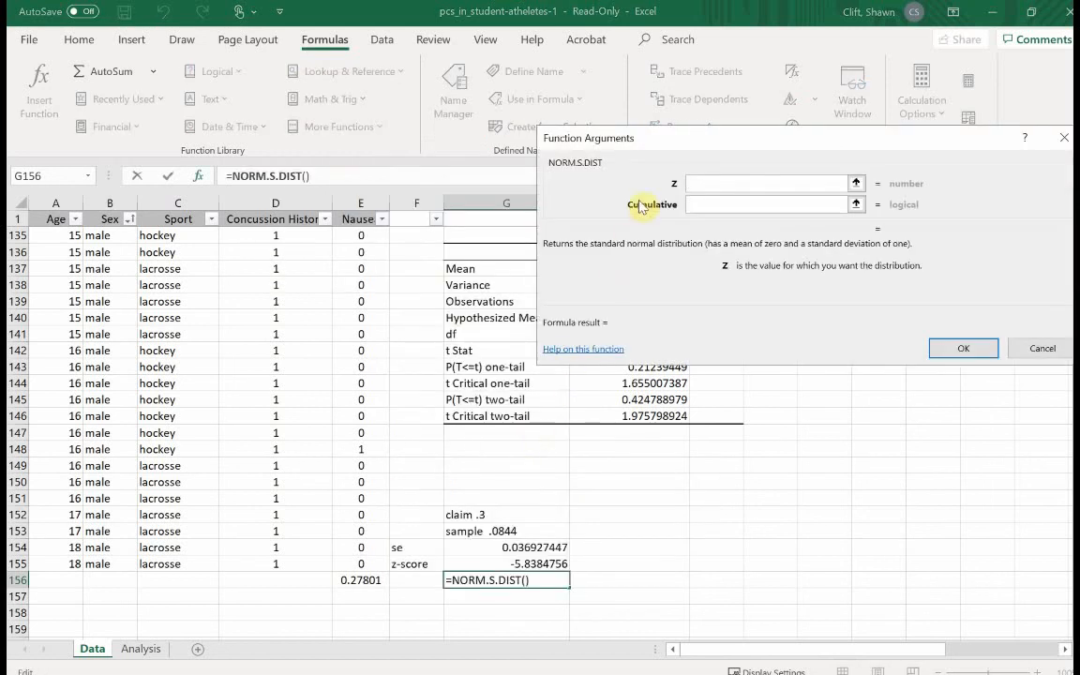
left_click(522, 564)
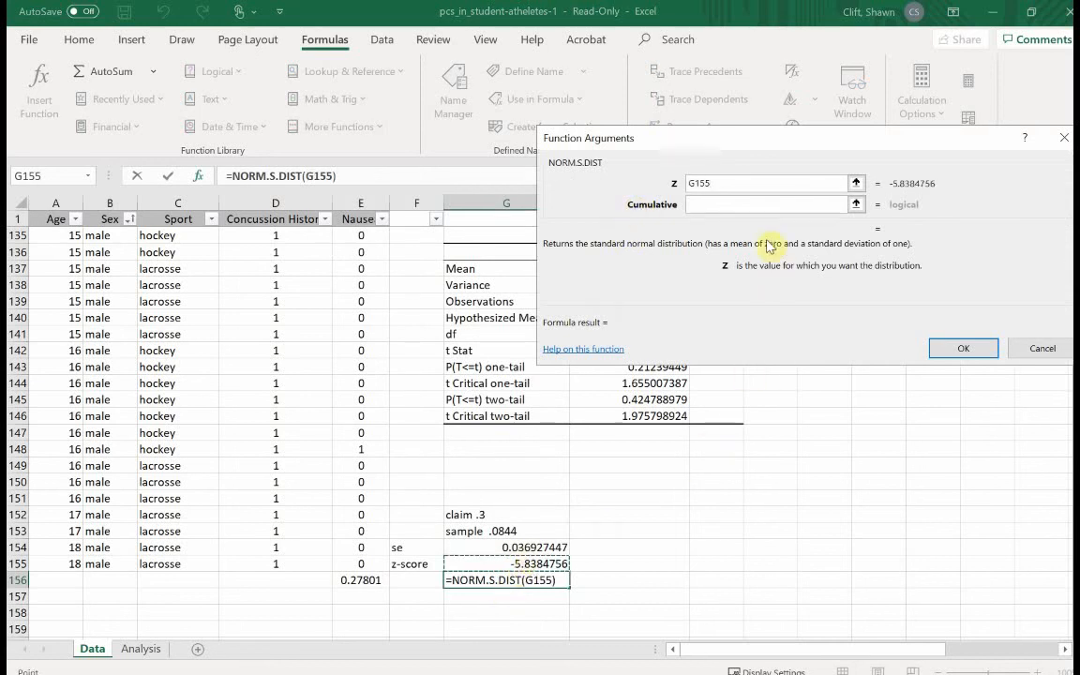
left_click(756, 205)
type("TRUE")
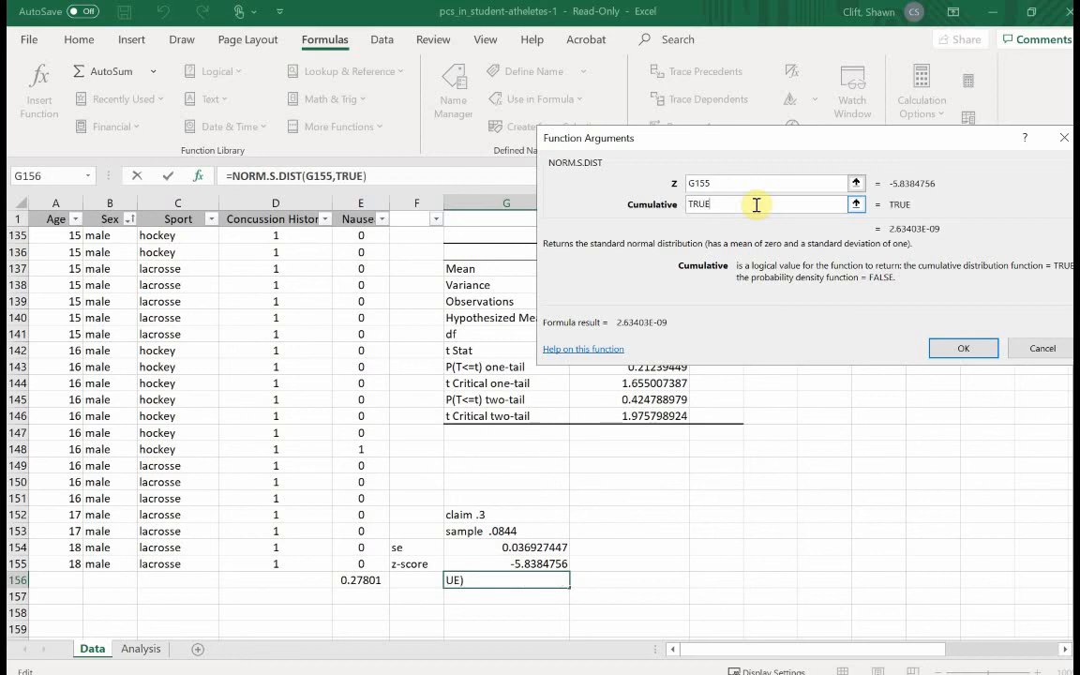
left_click(957, 352)
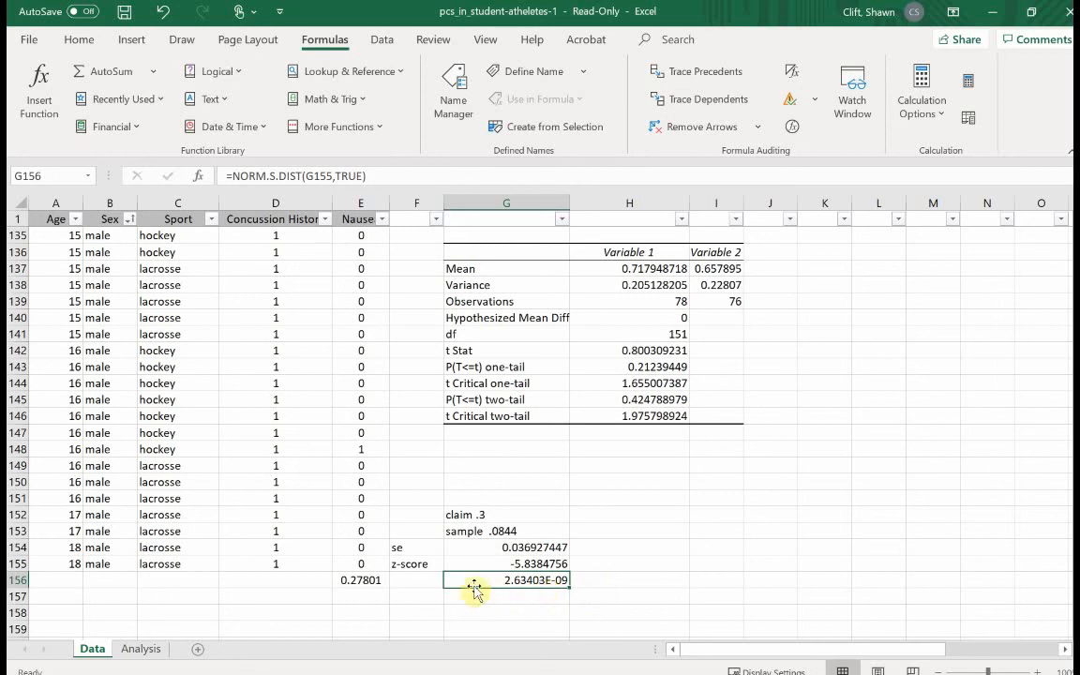
Label the calculated probability by entering "p-value" in cell F156
left_click(434, 580)
type("p-")
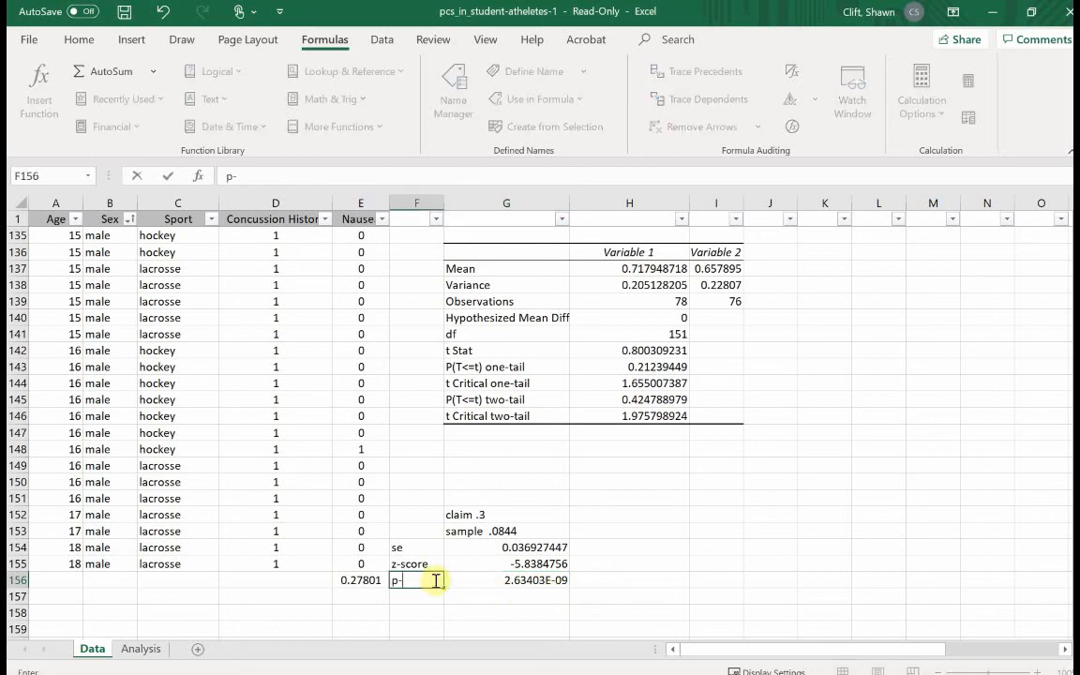
type("value")
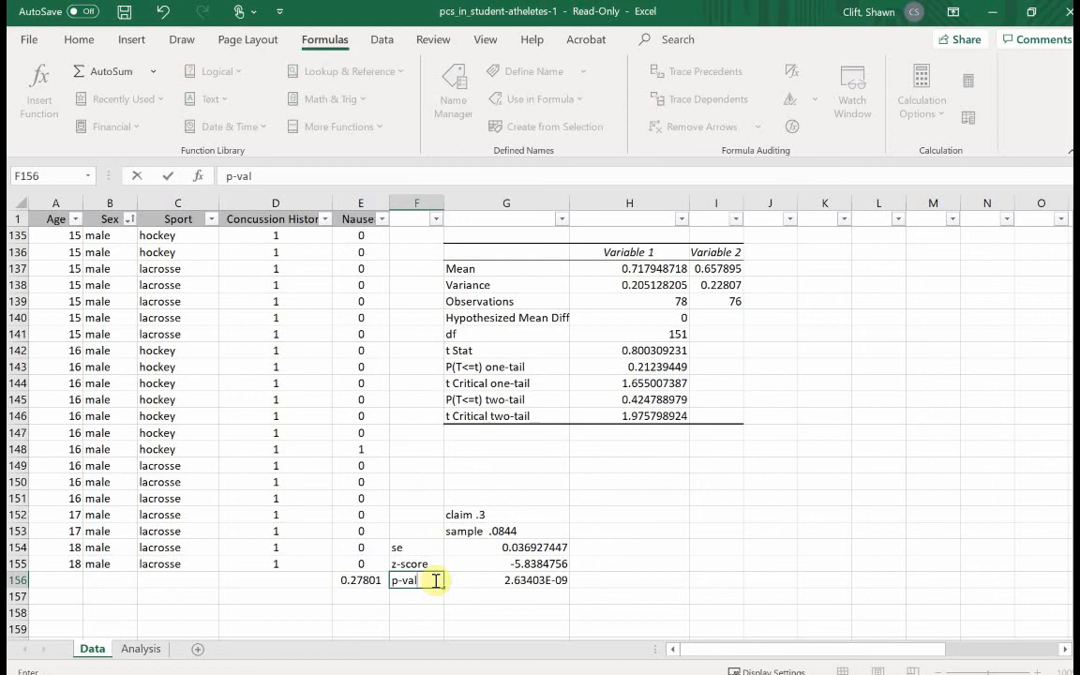